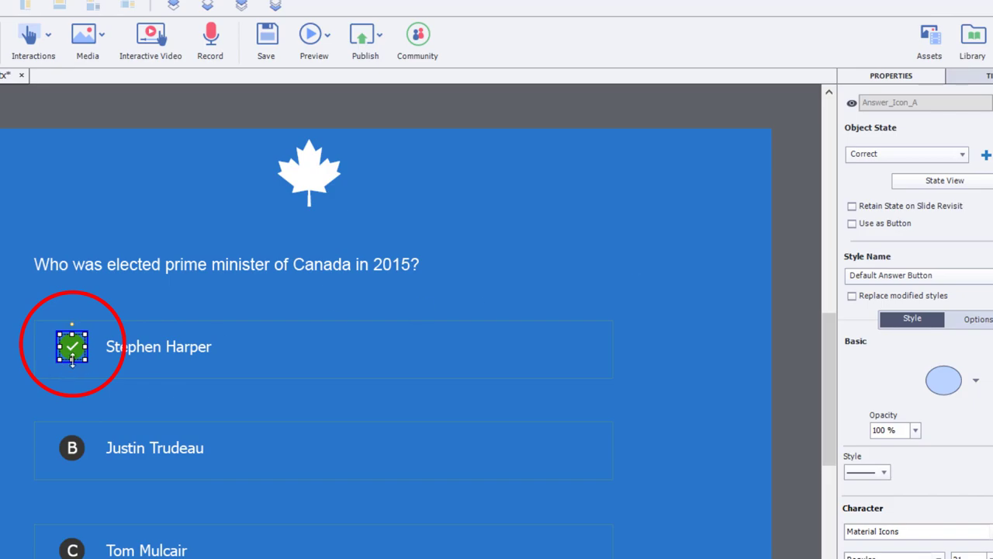
# - Review the Incorrect state of answer A's icon and the RollOver and Feedback states of its answer text shape
pyautogui.click(883, 155)
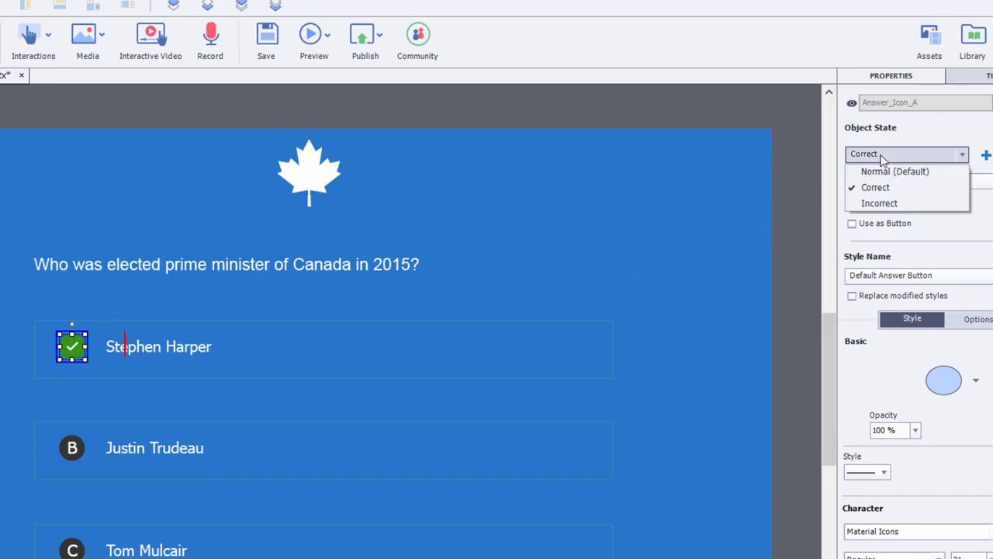
pyautogui.click(889, 204)
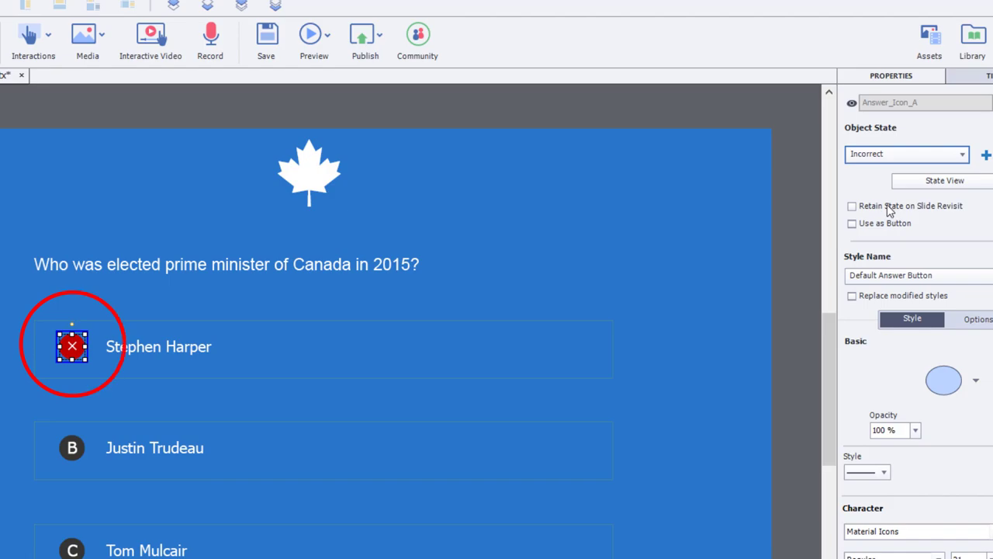
pyautogui.click(385, 344)
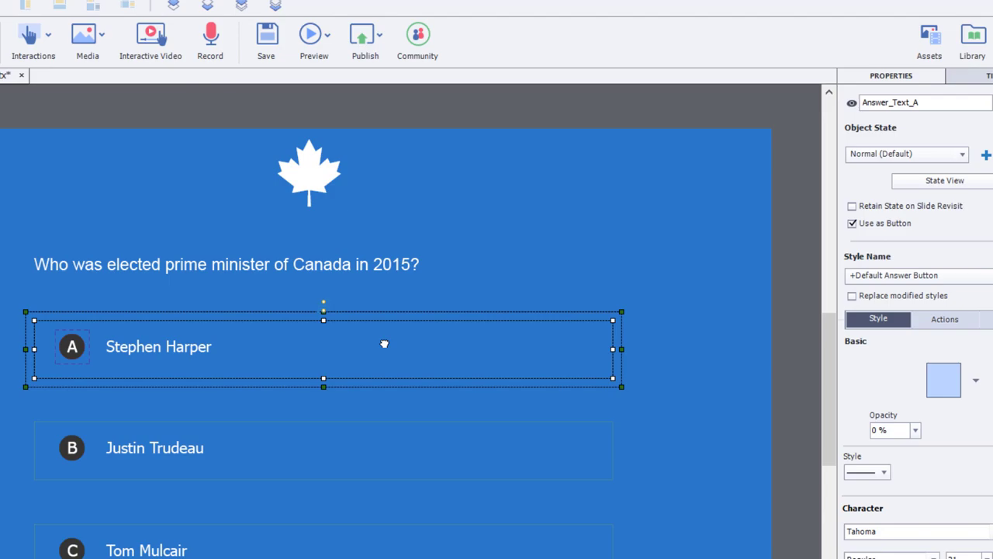
pyautogui.click(882, 154)
pyautogui.click(878, 201)
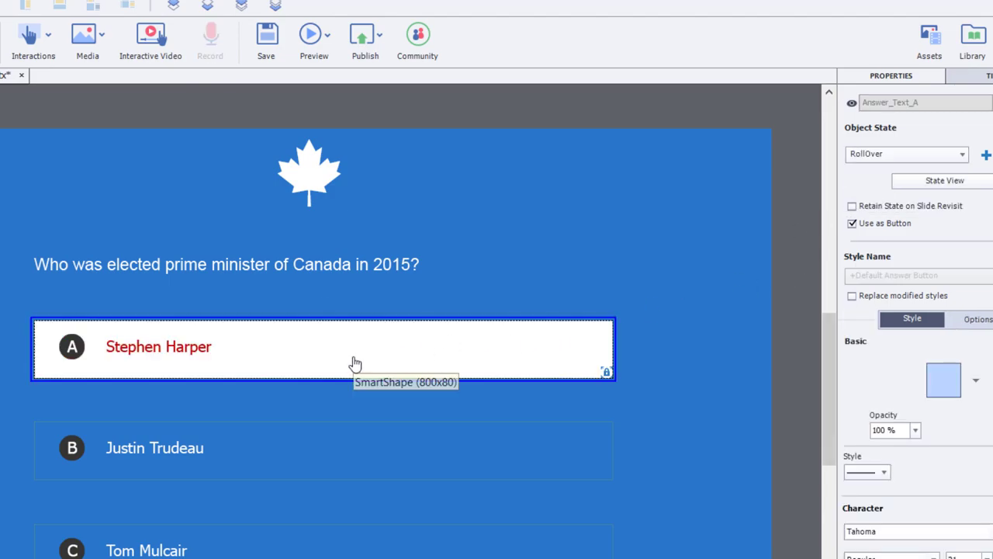
pyautogui.click(885, 155)
pyautogui.click(877, 203)
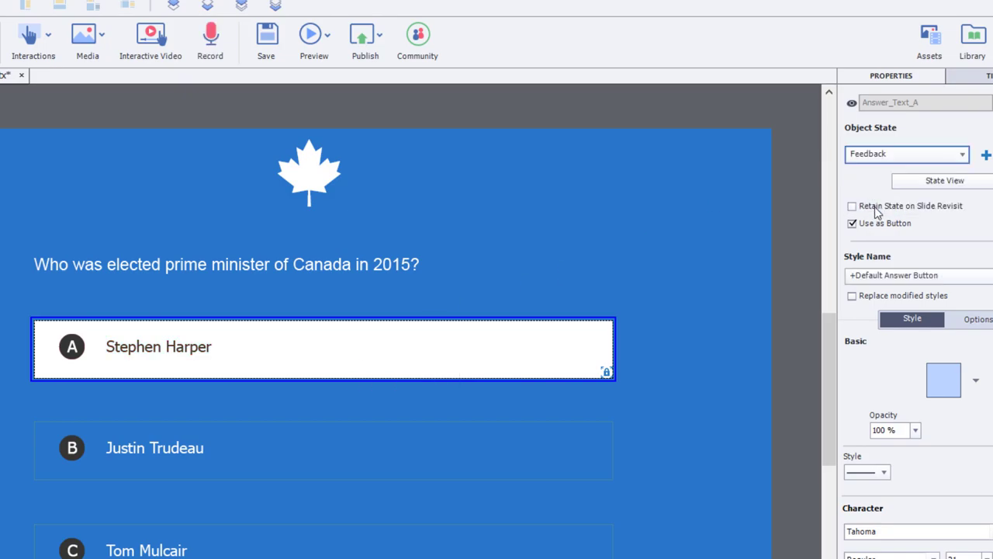
pyautogui.click(696, 324)
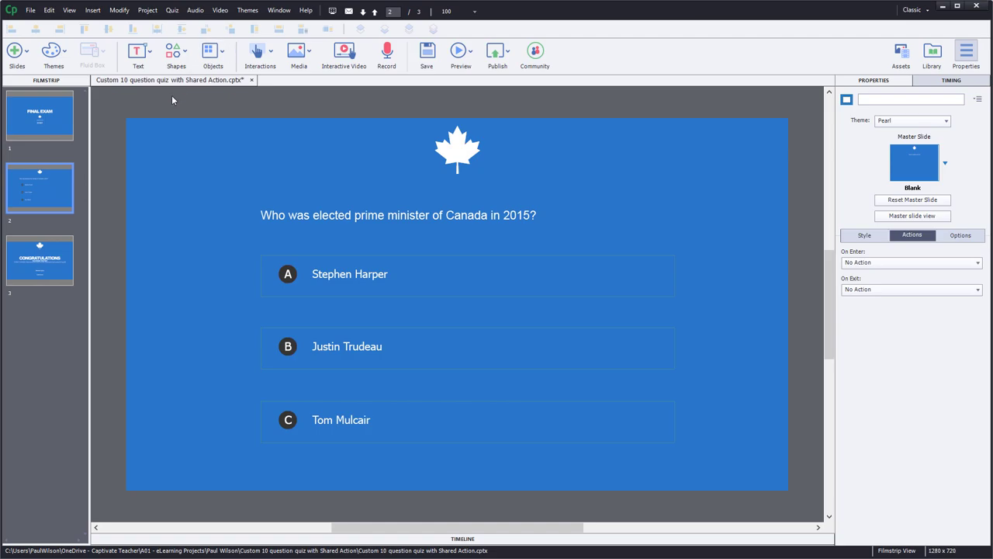
# - Examine the FAILED state of the feedback message on the results slide and return to the question slide
pyautogui.click(56, 254)
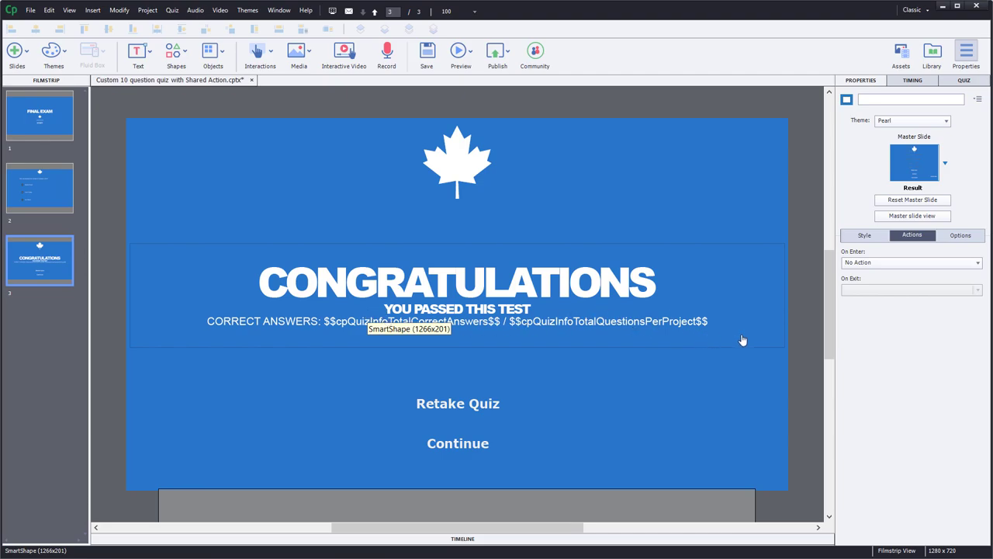
pyautogui.click(721, 310)
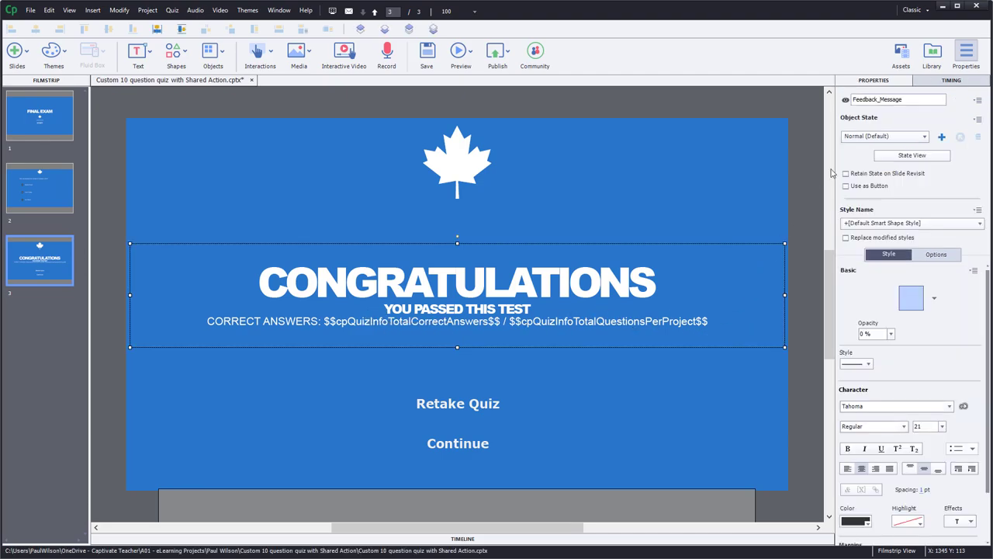
pyautogui.click(871, 137)
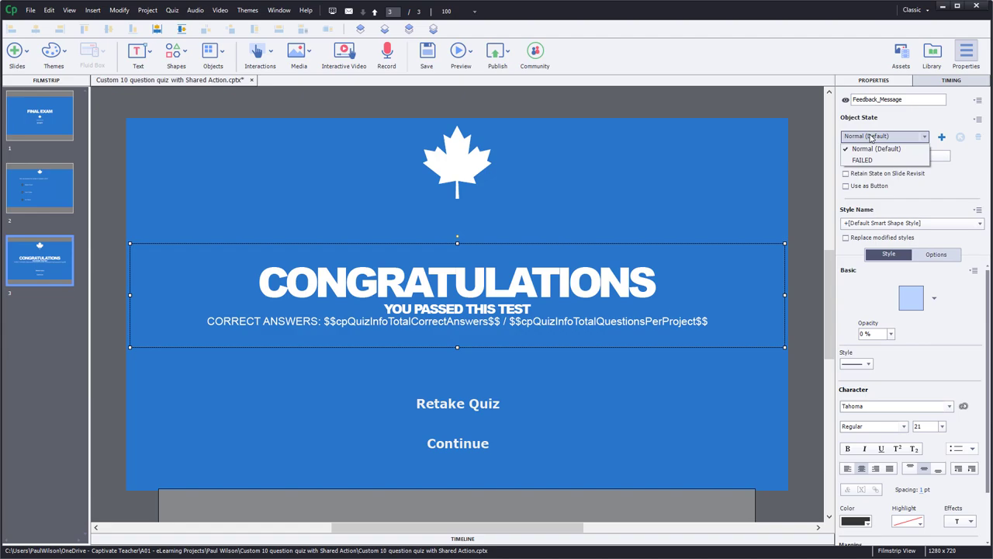
pyautogui.click(872, 160)
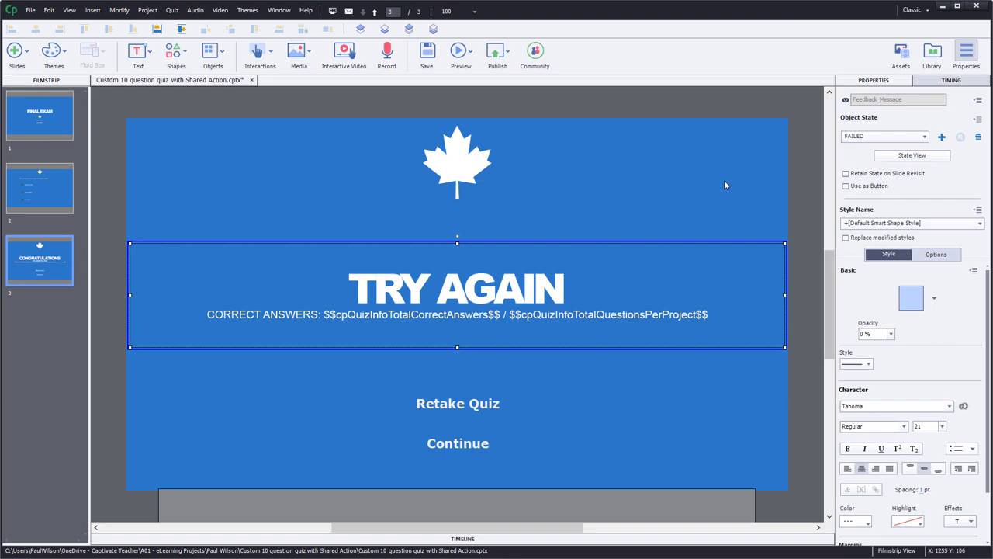
pyautogui.click(52, 181)
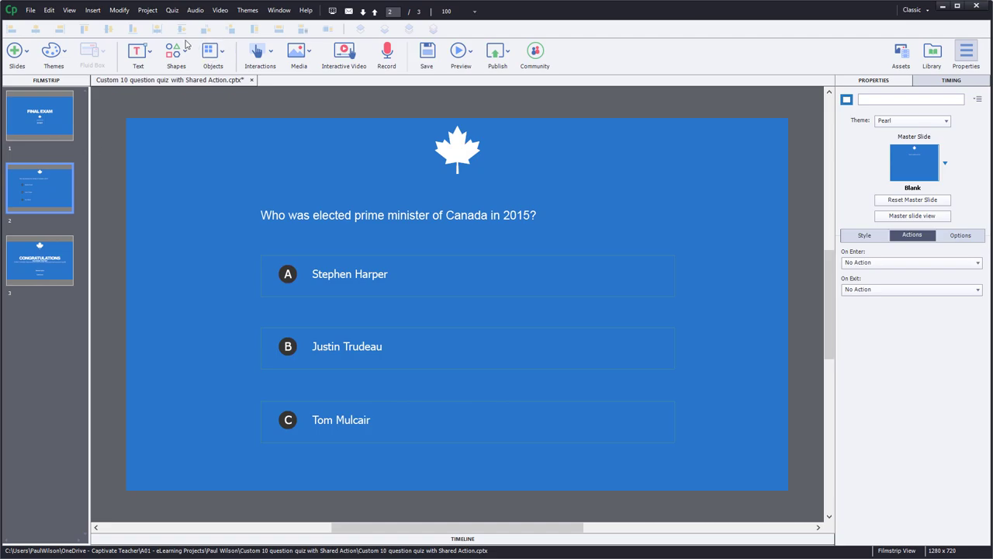
# - Create a user variable named v_Time_Delay with the value 2
pyautogui.click(146, 11)
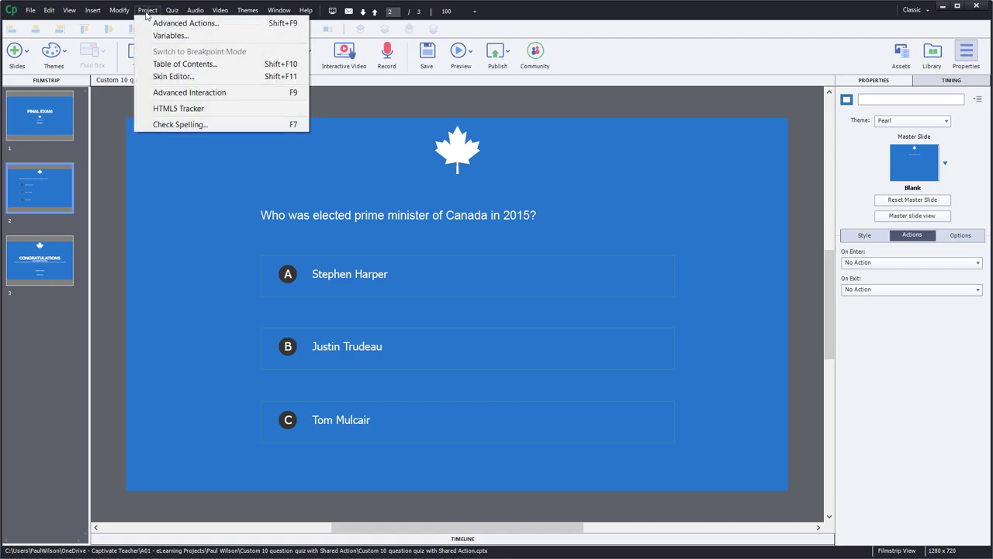
pyautogui.click(167, 36)
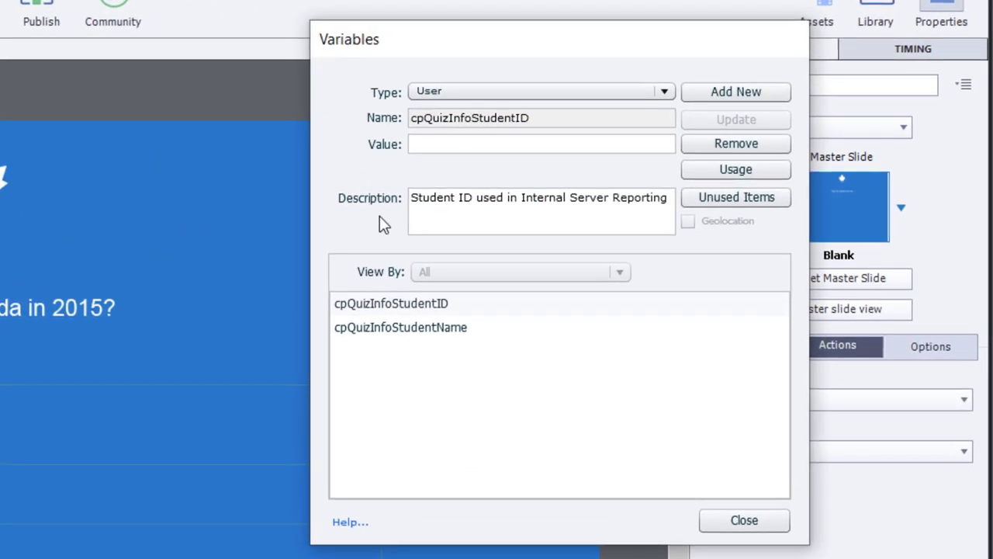
pyautogui.click(730, 92)
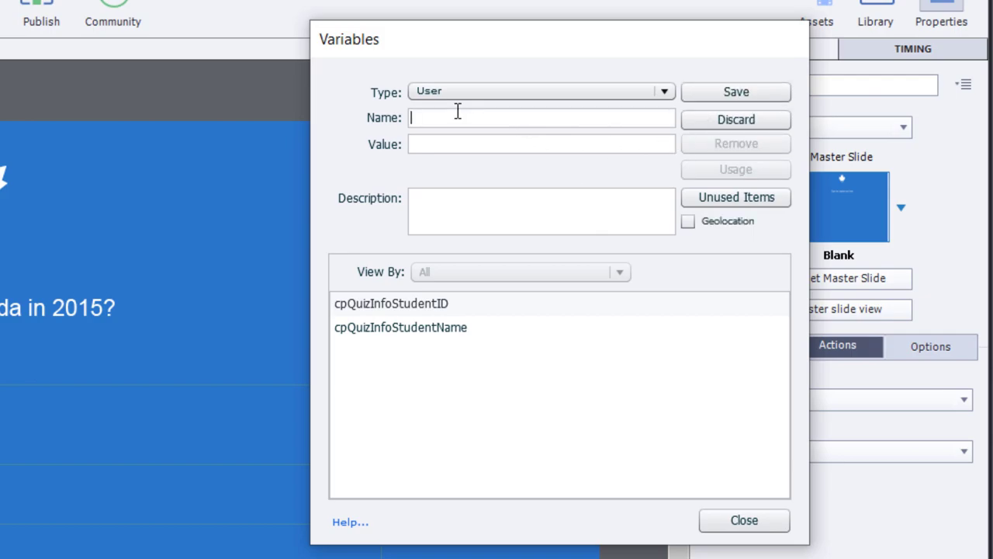
pyautogui.write('v_Time_Delay')
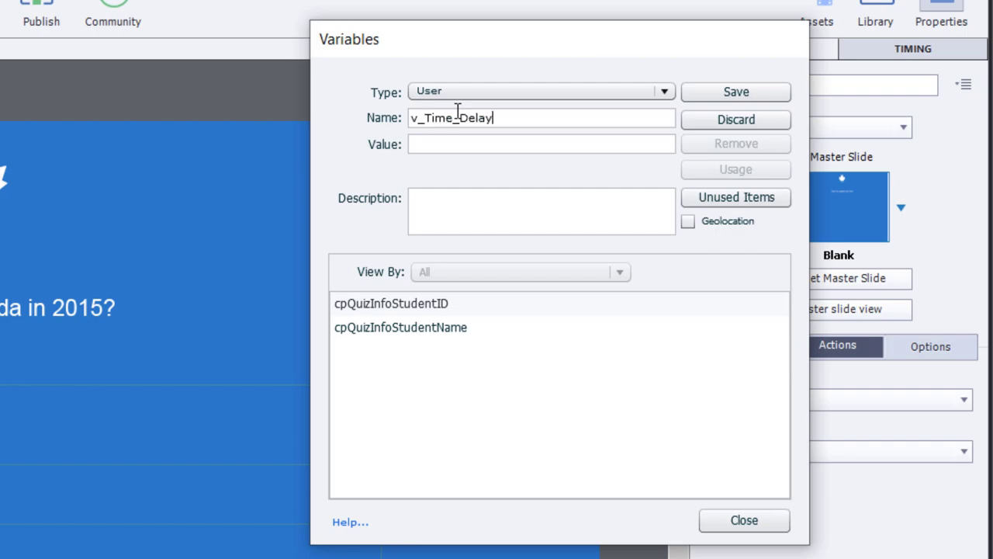
pyautogui.click(457, 144)
pyautogui.write('2')
pyautogui.click(722, 94)
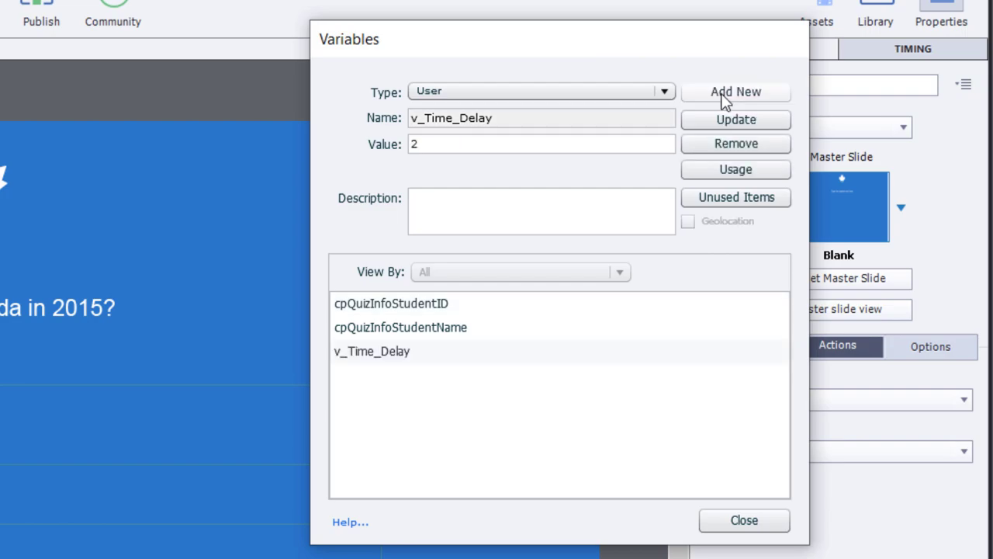
pyautogui.click(747, 534)
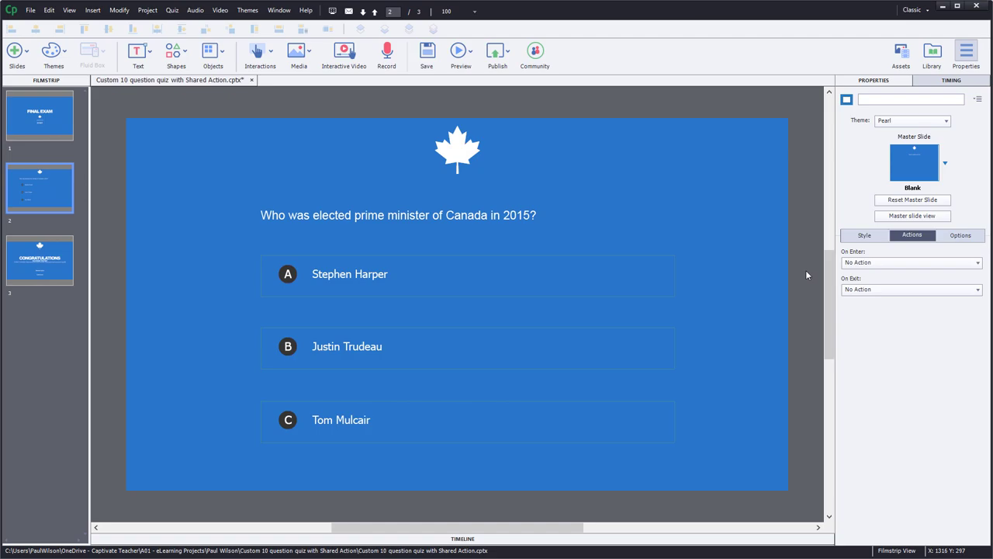
# - Set the question slide's On Enter action to Execute Advanced Actions and name a new advanced action ResetSlide
pyautogui.click(892, 263)
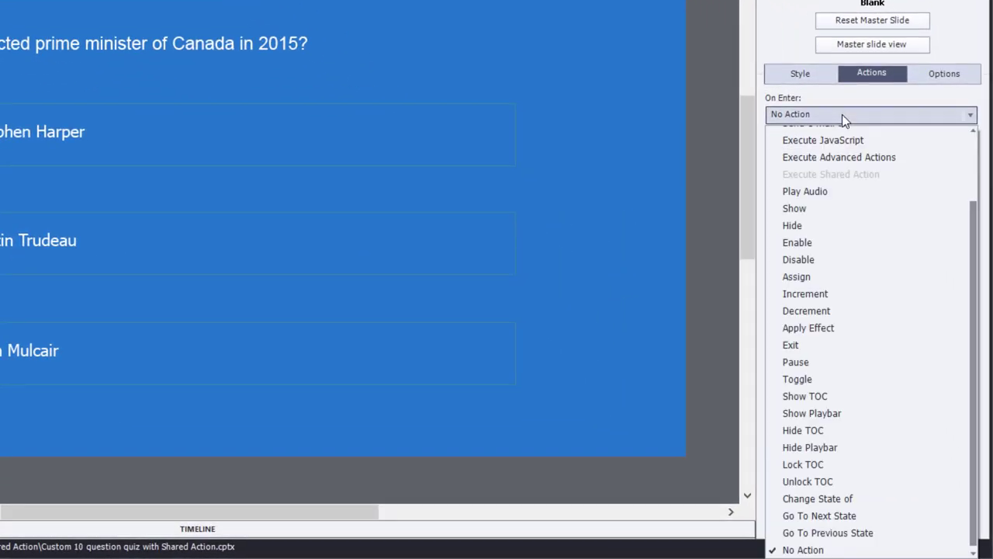
pyautogui.click(857, 159)
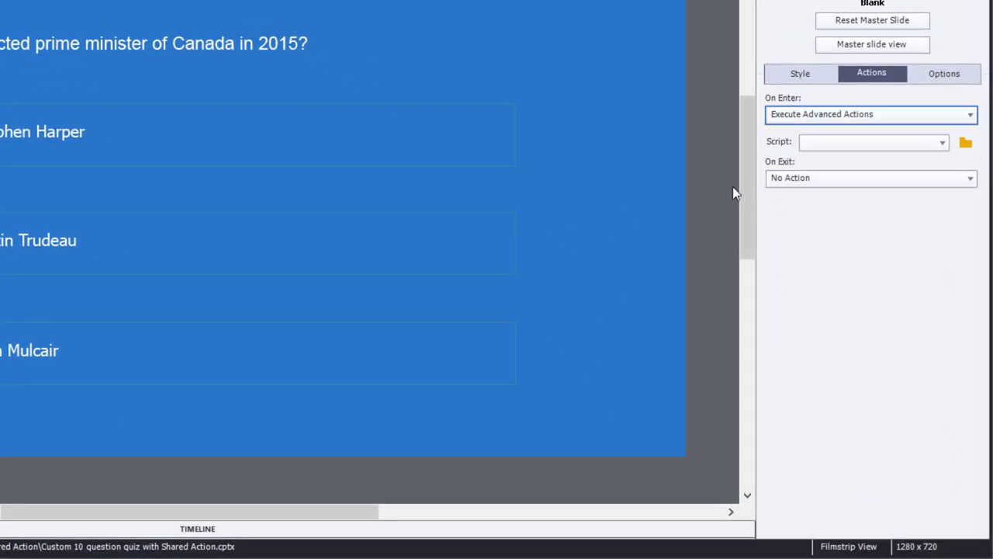
pyautogui.click(966, 143)
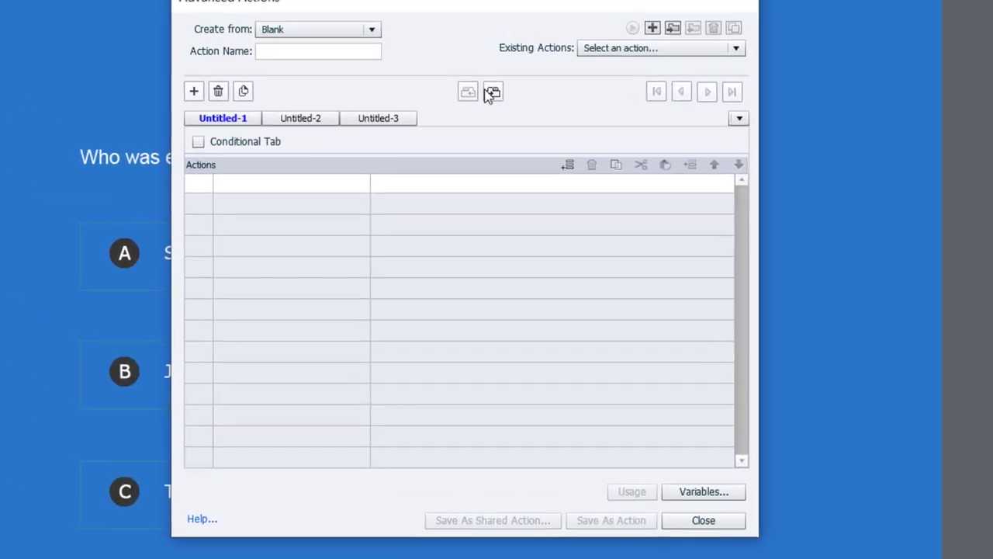
pyautogui.click(310, 52)
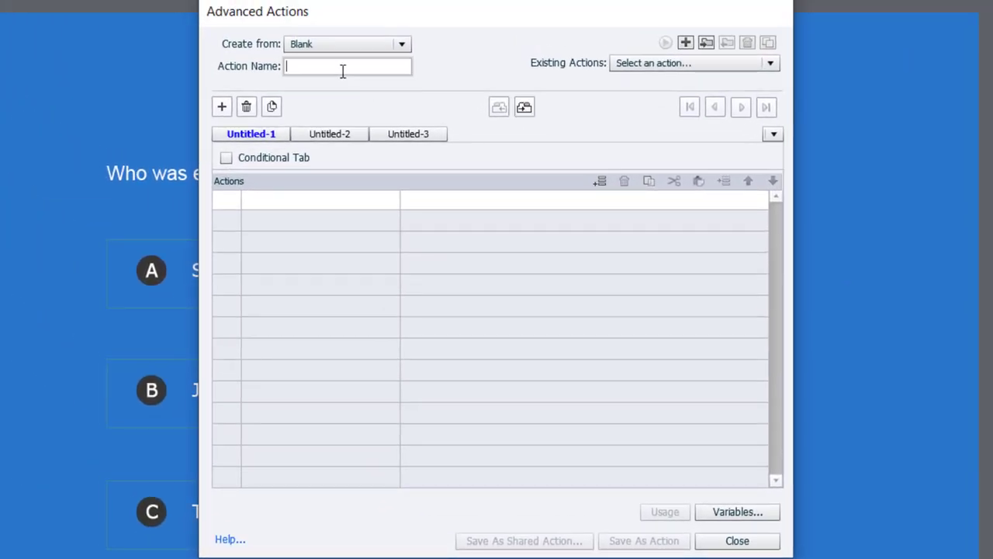
pyautogui.write('ResetSlide')
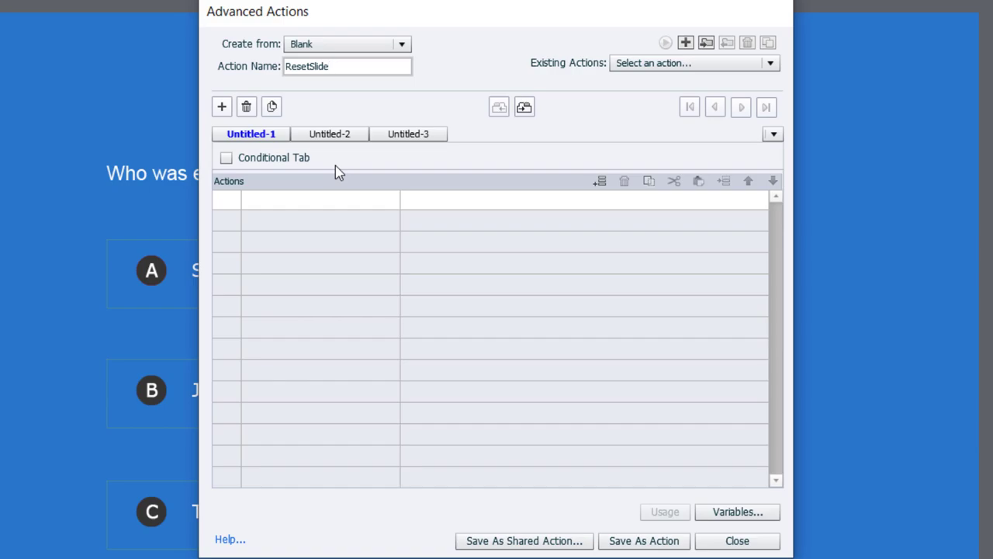
# - Add Enable actions for Answer_Text_A, Answer_Text_B and Answer_Text_C to the ResetSlide action
pyautogui.click(273, 206)
pyautogui.write('en')
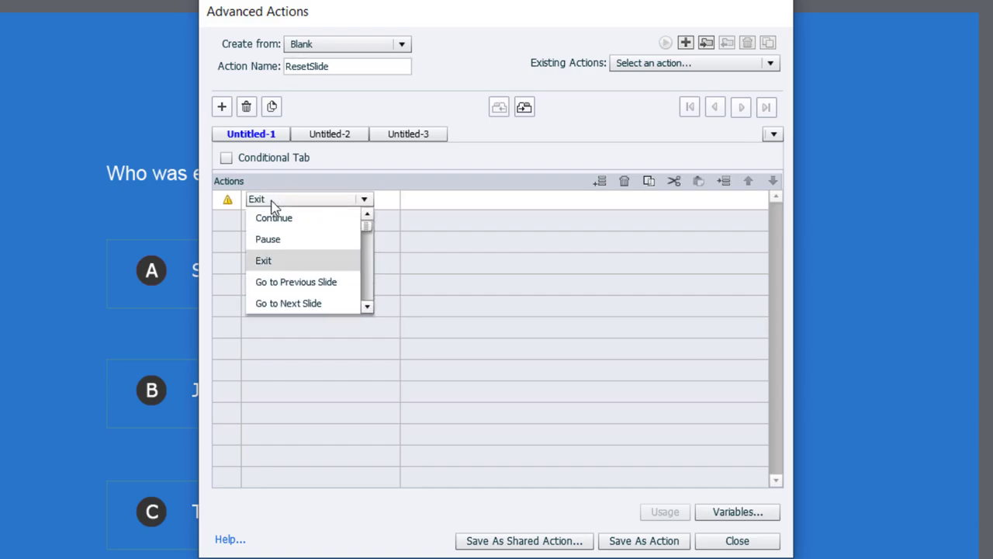
pyautogui.click(272, 217)
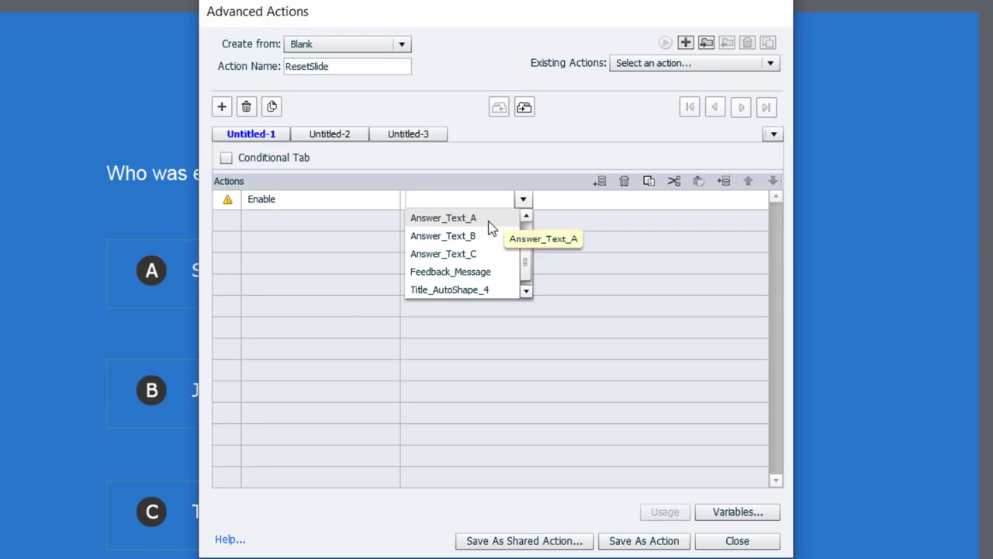
pyautogui.click(488, 221)
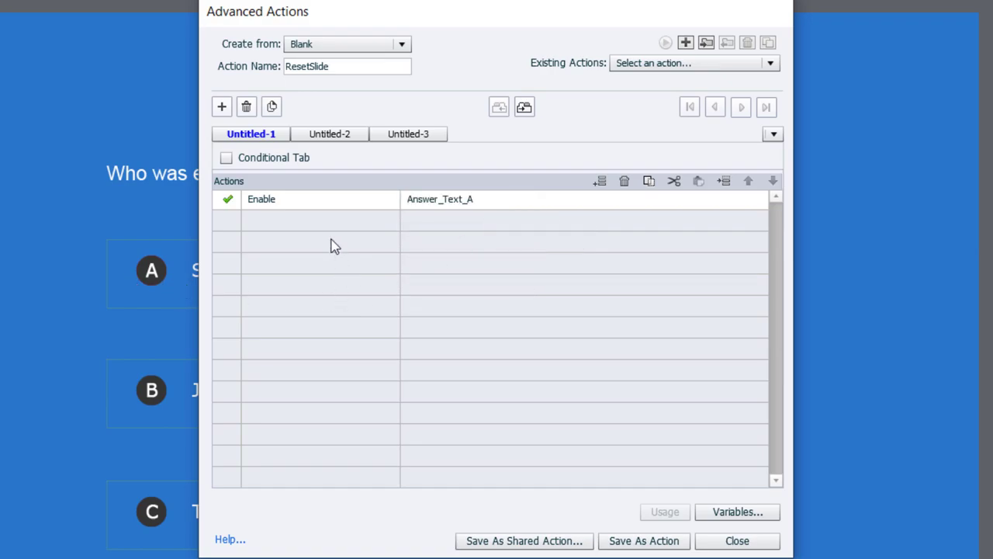
pyautogui.click(269, 221)
pyautogui.write('en')
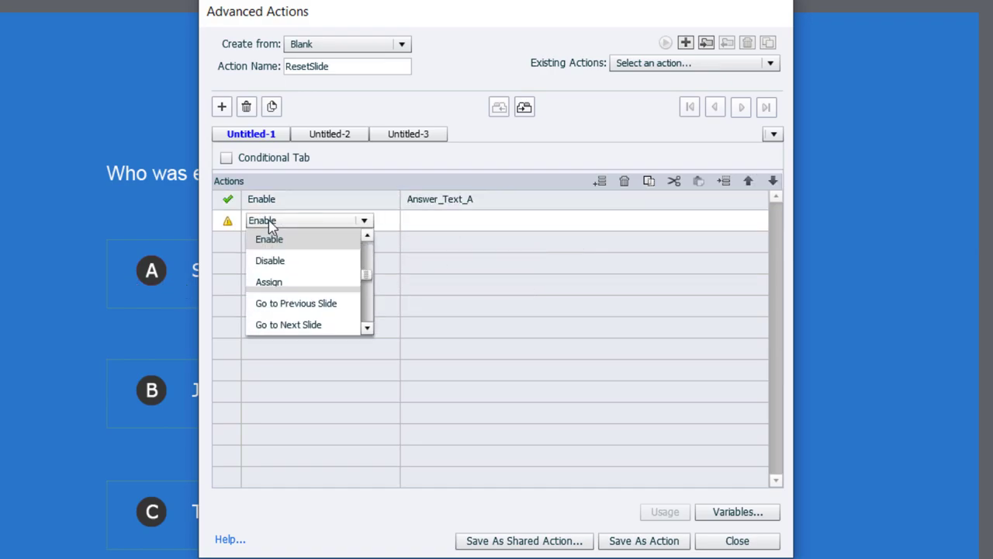
pyautogui.click(274, 240)
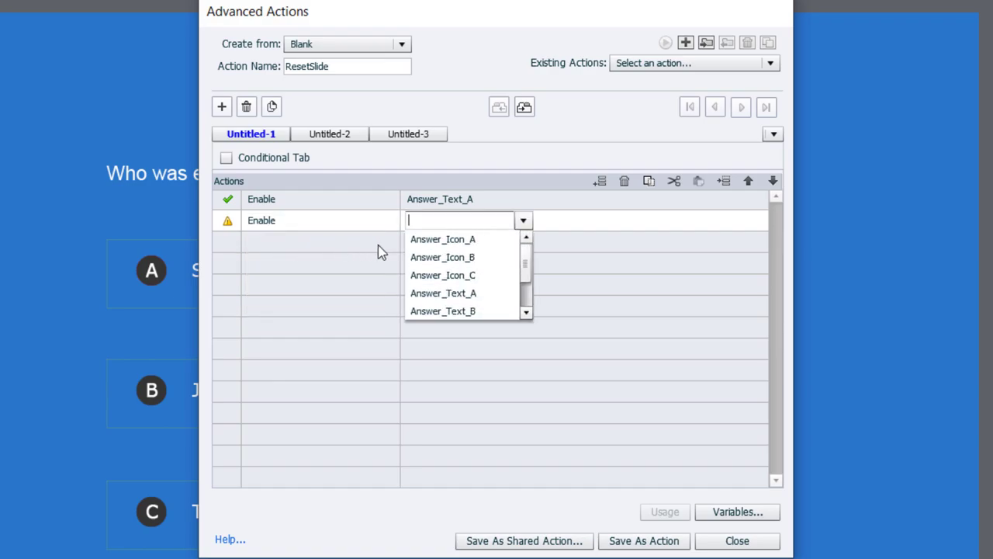
pyautogui.click(468, 311)
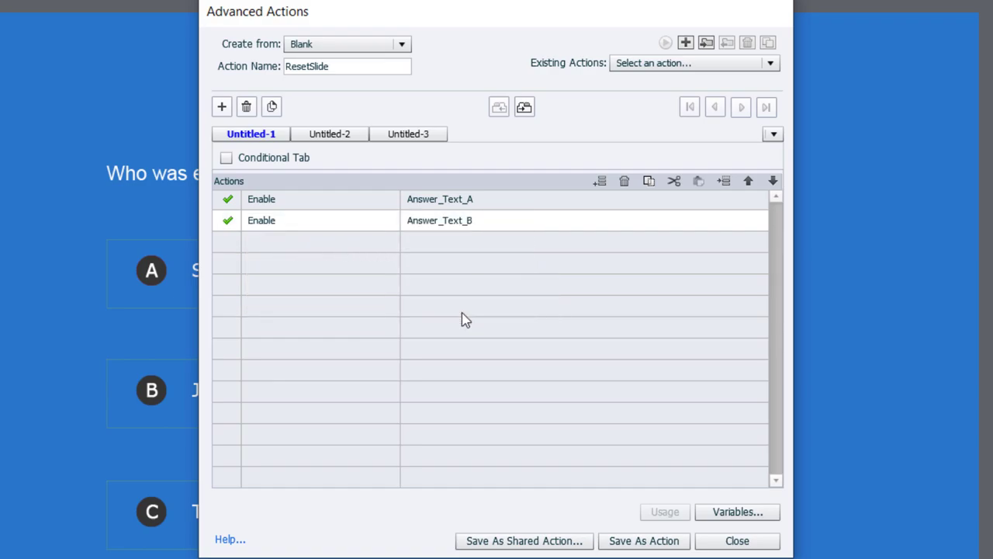
pyautogui.click(259, 243)
pyautogui.write('en')
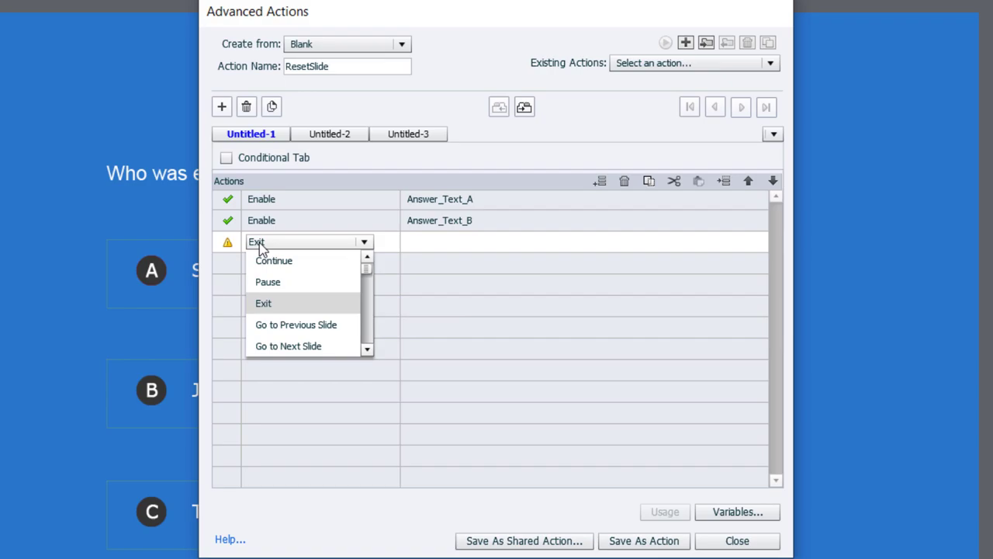
pyautogui.click(270, 260)
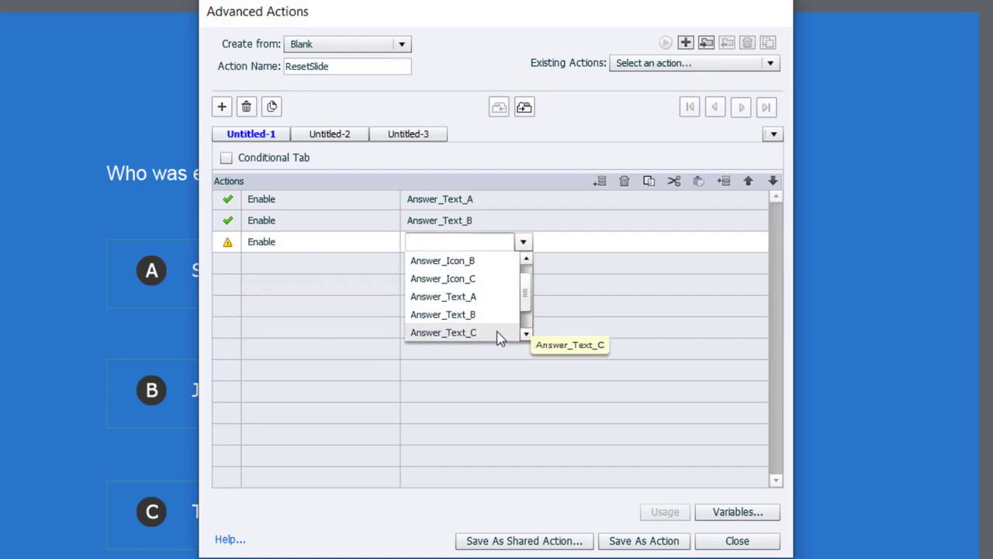
pyautogui.click(496, 335)
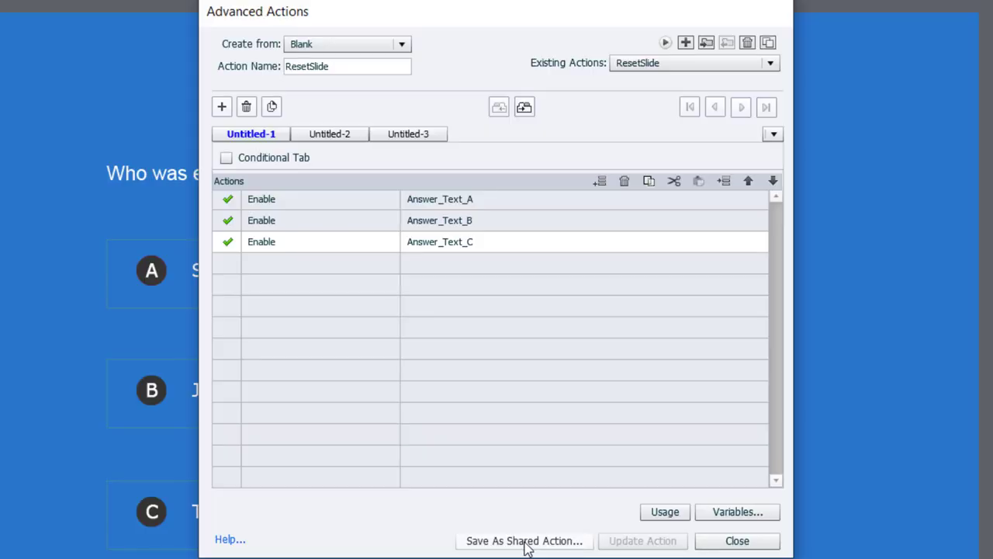
# - Start saving ResetSlide as a shared action with the description "This shared action enables the buttons on a slide."
pyautogui.click(526, 542)
pyautogui.click(482, 158)
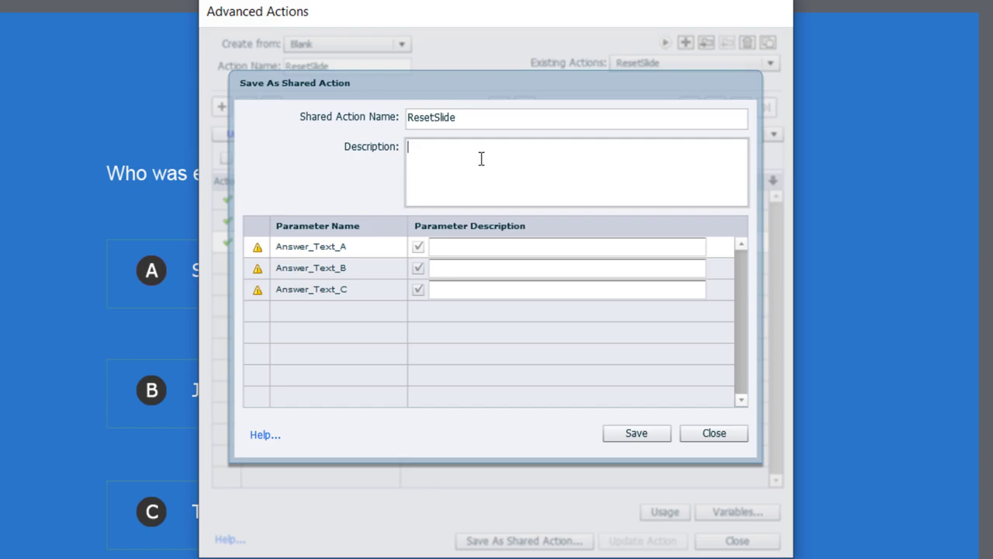
pyautogui.write('This shared action enables the buttons on a slide.')
# - Describe the three shared action parameters as Answer Text A, Answer Text B and Answer Text C
pyautogui.click(486, 246)
pyautogui.write('Answer')
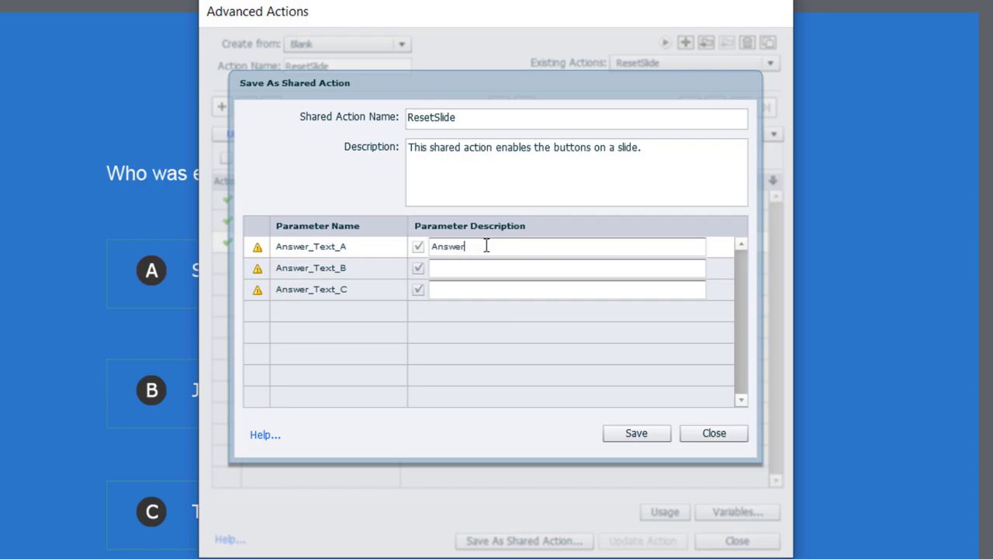
pyautogui.write(' Text A')
pyautogui.click(510, 268)
pyautogui.write('Answer Text B')
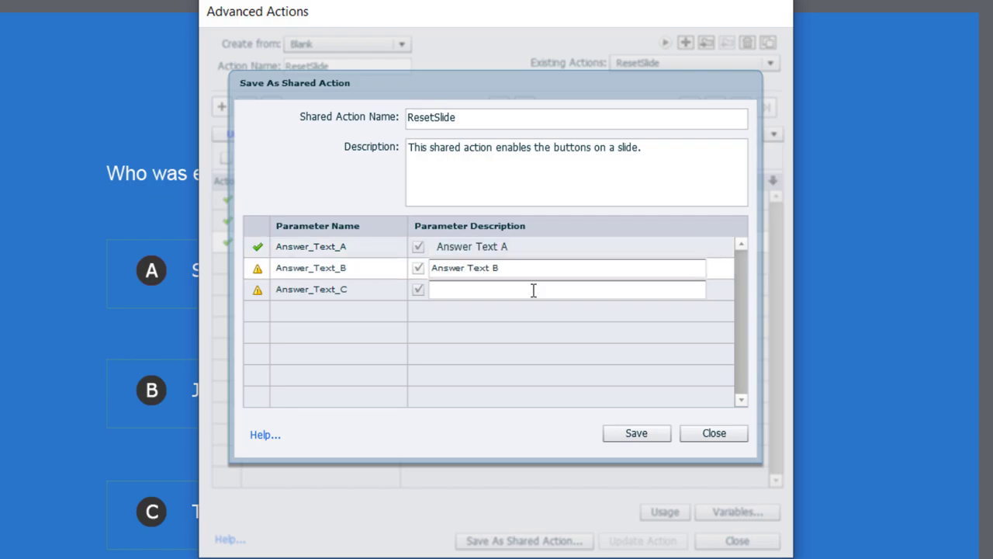
pyautogui.click(533, 290)
pyautogui.write('Answer Text C')
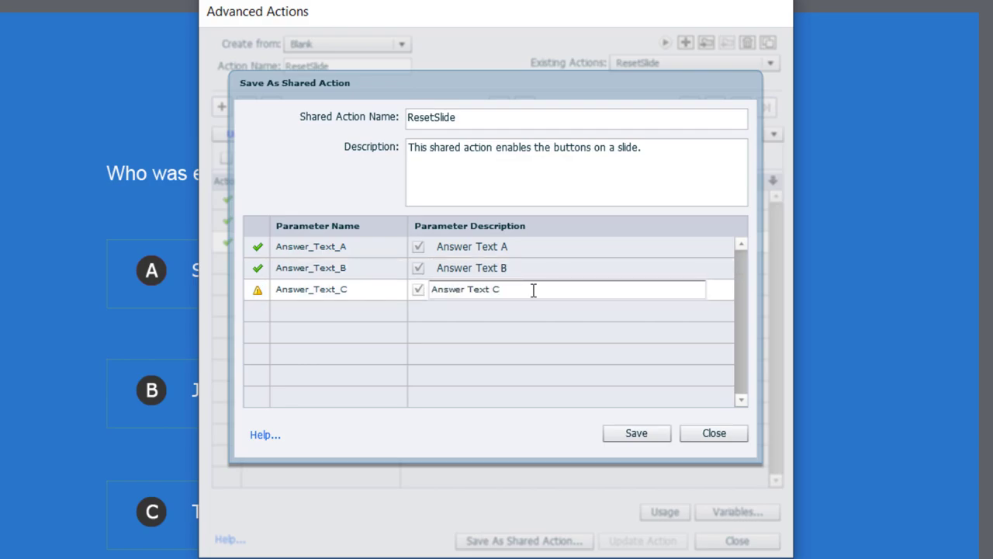
# - Finish saving the ResetSlide shared action and set the slide's On Enter action to Execute Shared Action
pyautogui.click(660, 433)
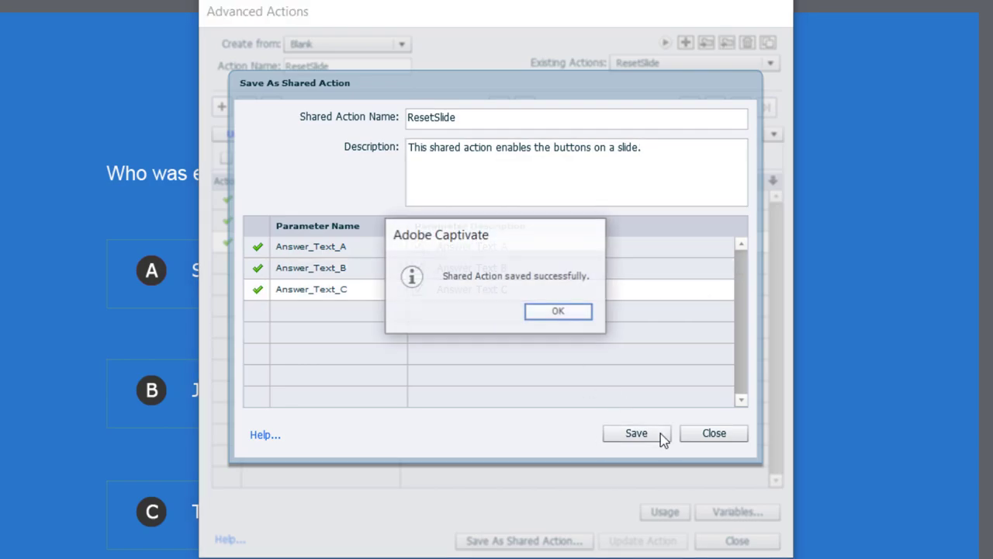
pyautogui.click(557, 312)
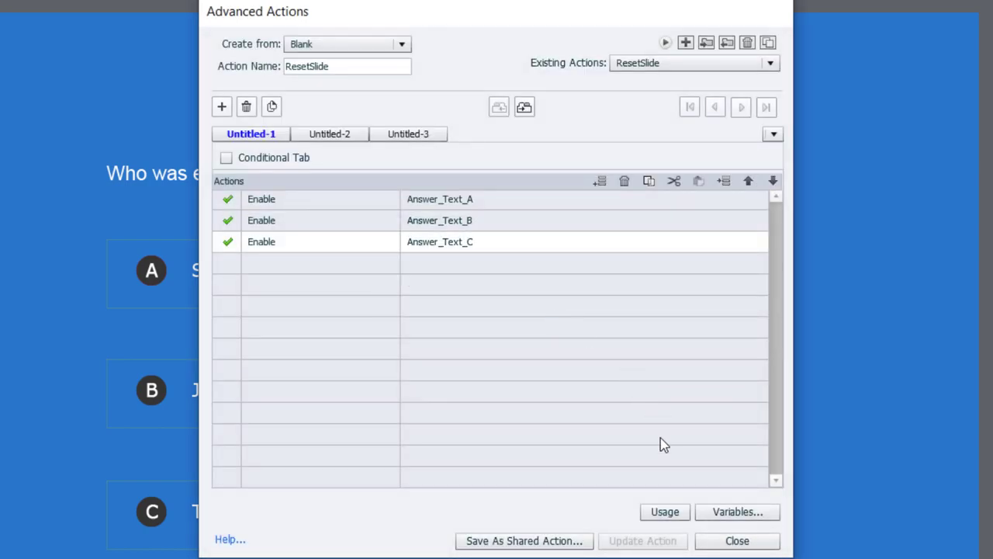
pyautogui.click(761, 541)
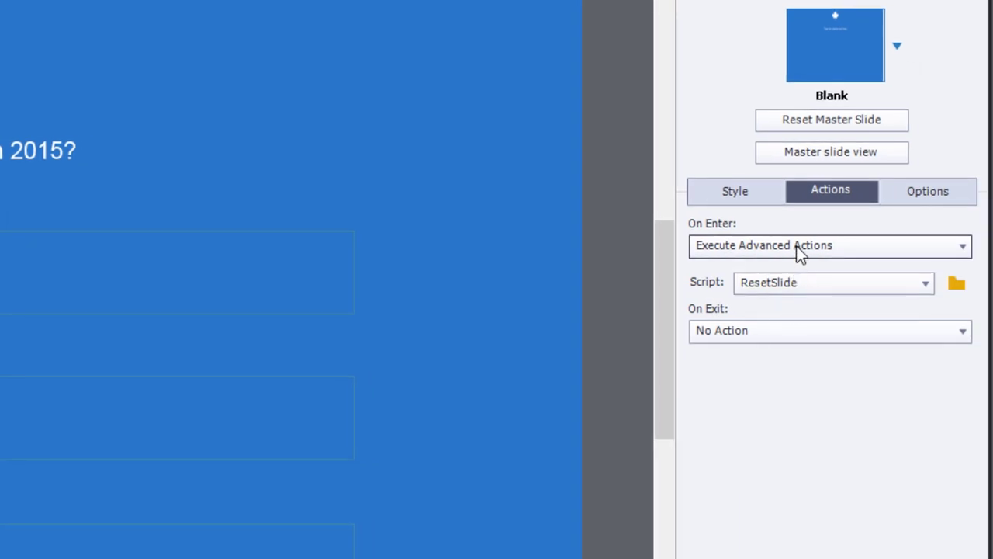
pyautogui.click(837, 246)
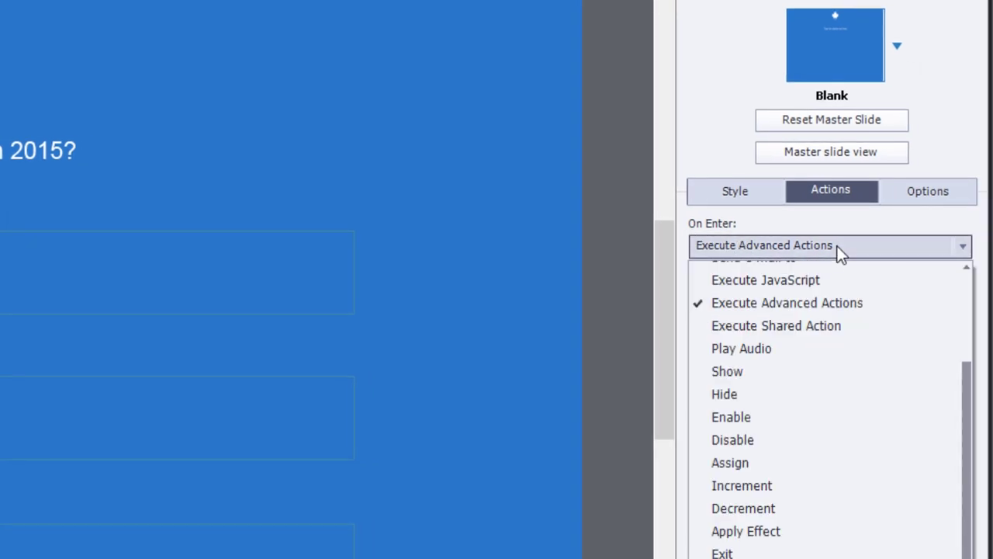
pyautogui.click(829, 326)
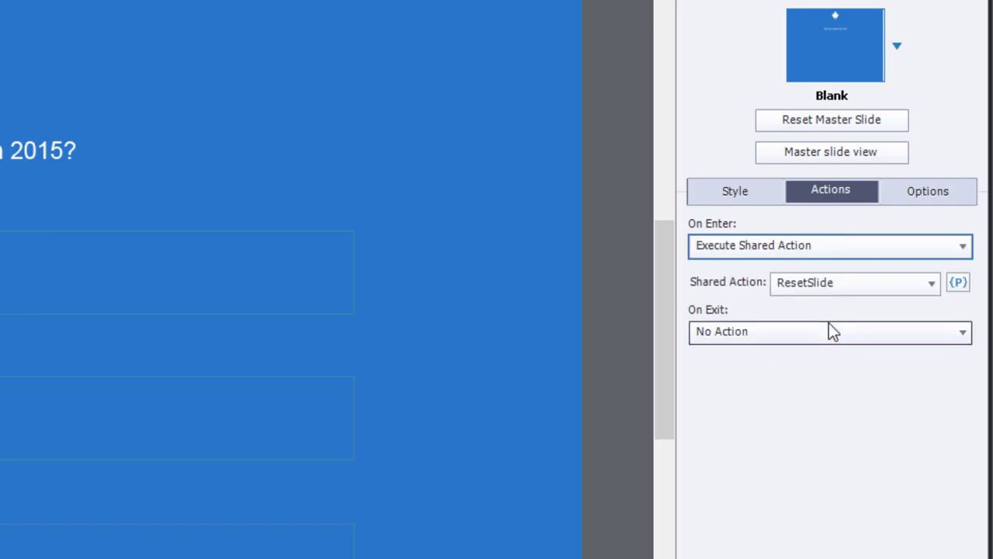
# - Assign Answer_Text_A, Answer_Text_B and Answer_Text_C to the matching ResetSlide shared action parameters and save them
pyautogui.click(958, 284)
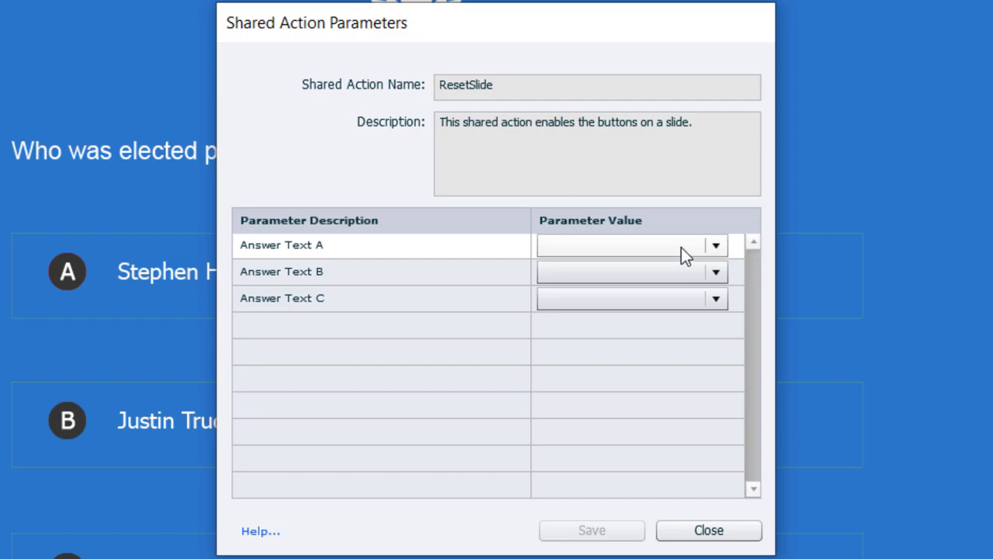
pyautogui.click(681, 247)
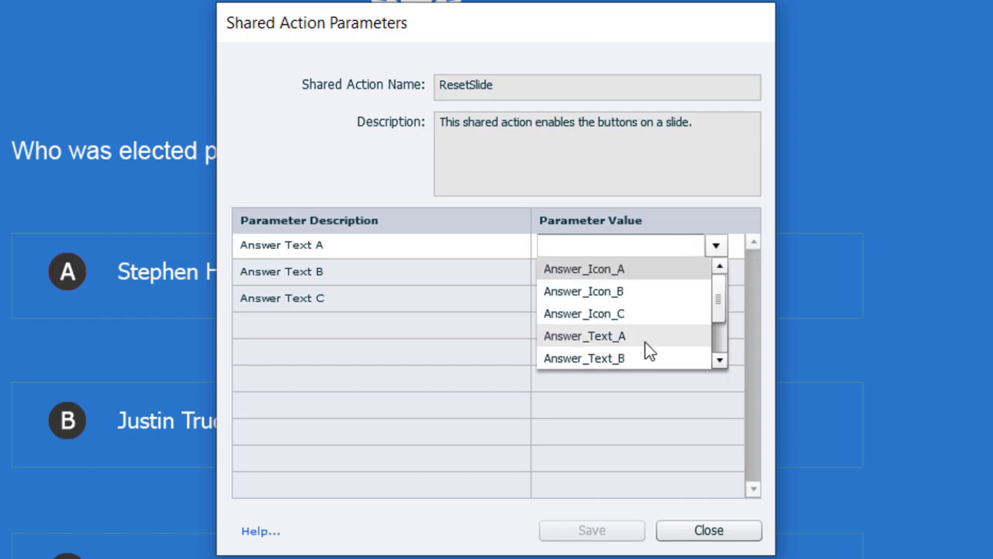
pyautogui.click(645, 338)
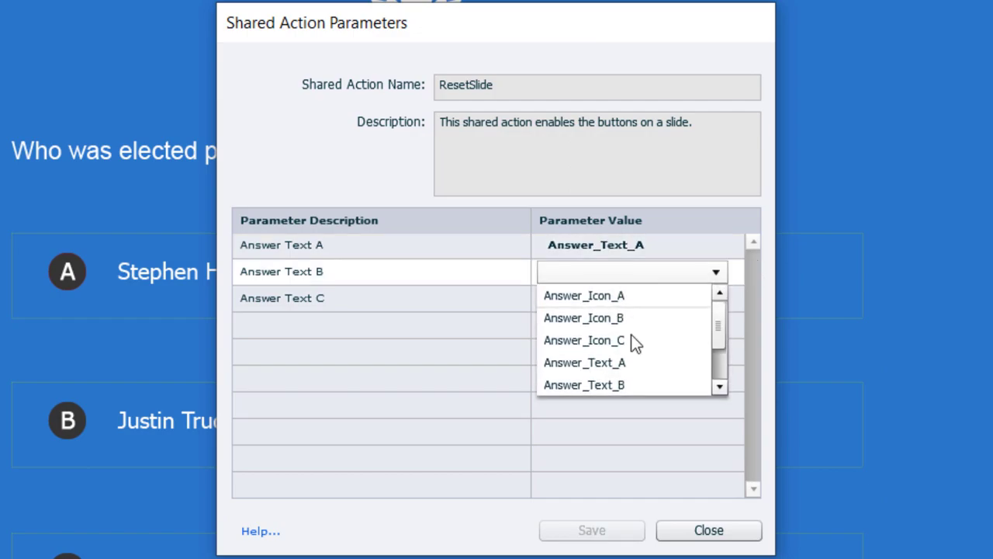
pyautogui.click(631, 381)
pyautogui.click(713, 301)
pyautogui.click(613, 412)
pyautogui.click(593, 531)
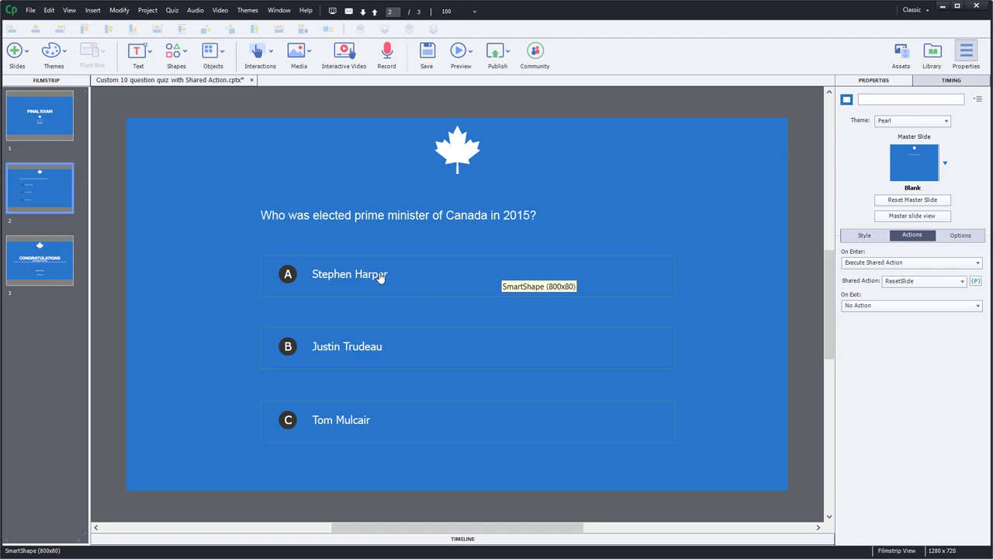
# - Set the On Success action of the Answer_Text_A button within answer group A to Execute Advanced Actions
pyautogui.click(444, 272)
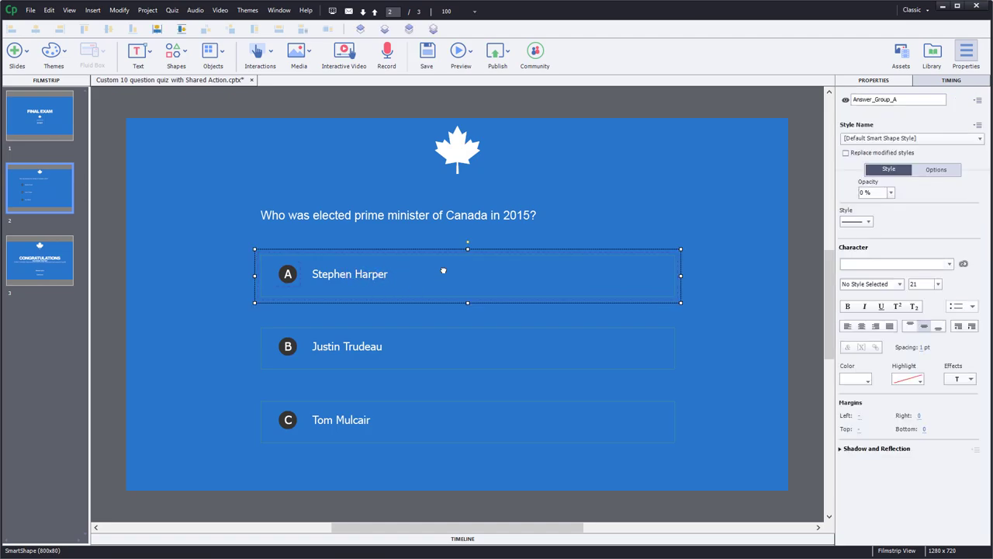
pyautogui.click(521, 275)
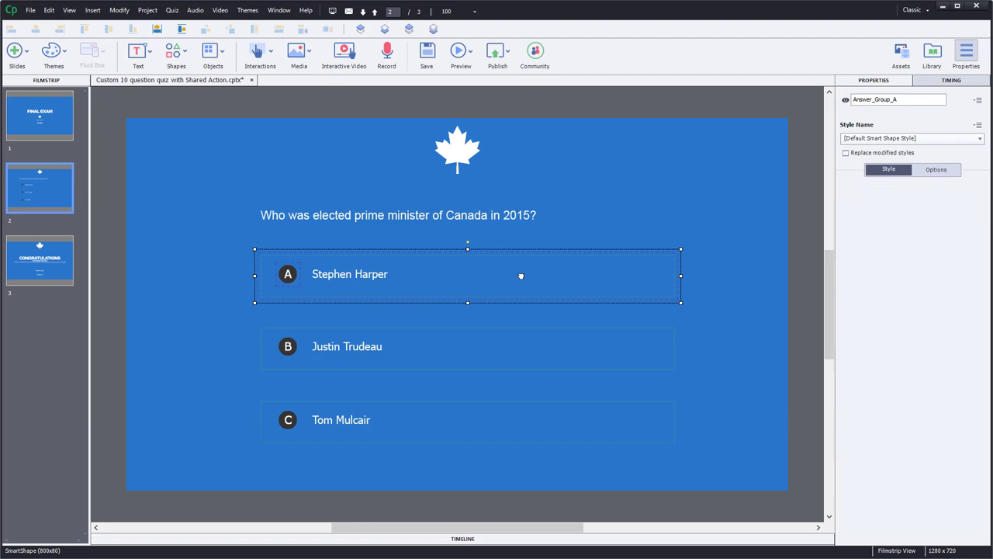
pyautogui.click(520, 277)
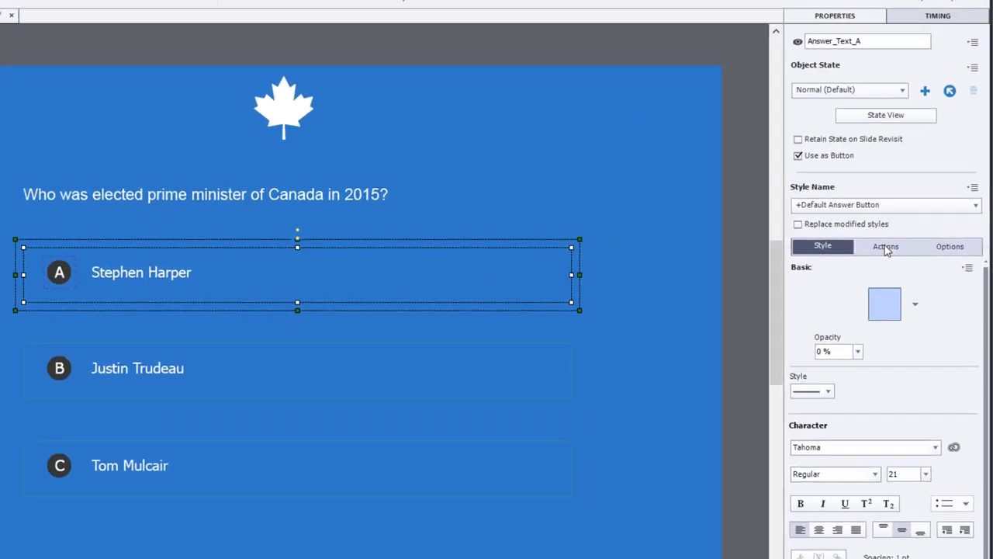
pyautogui.click(885, 247)
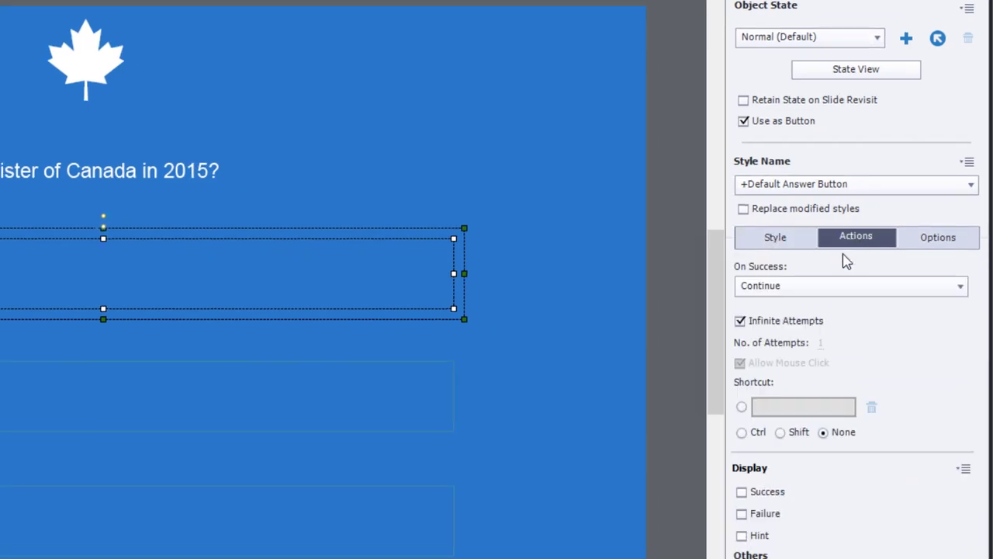
pyautogui.click(843, 287)
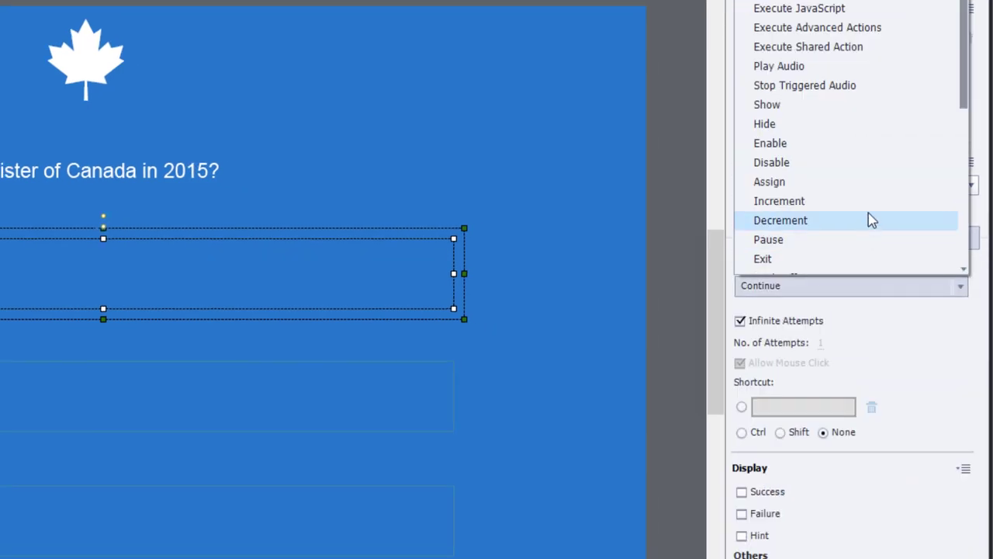
pyautogui.click(846, 31)
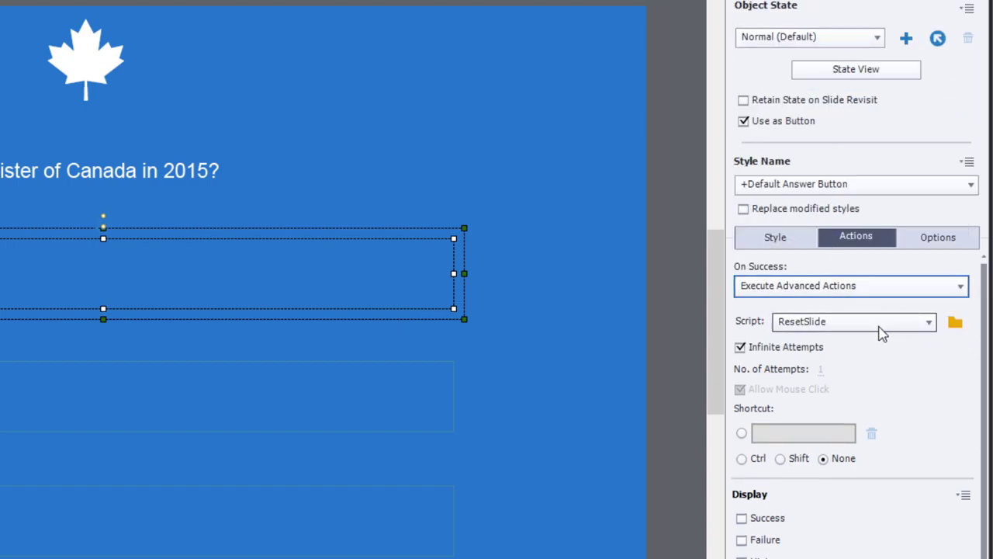
# - Create a new blank advanced action for the answer A button and name it SelectAnswer
pyautogui.click(955, 324)
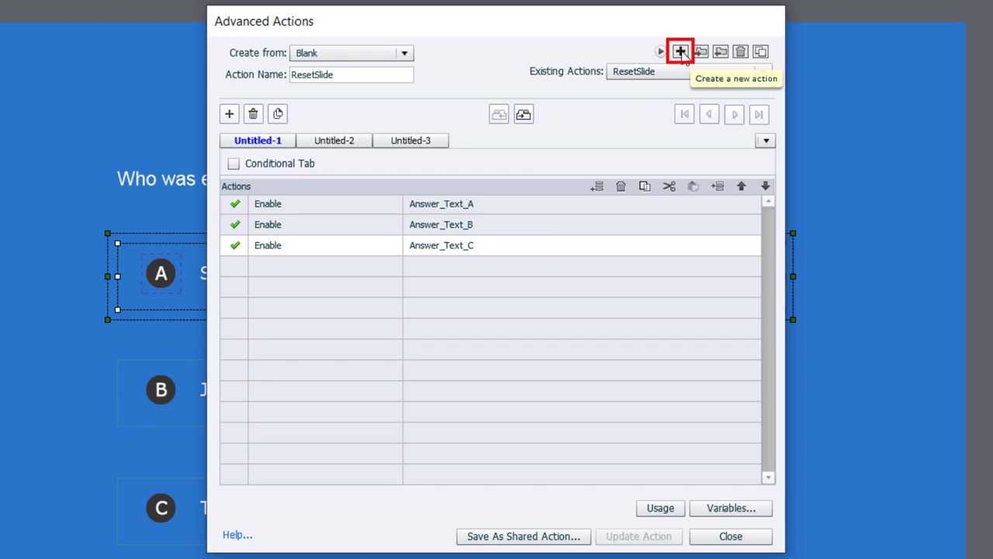
pyautogui.click(680, 52)
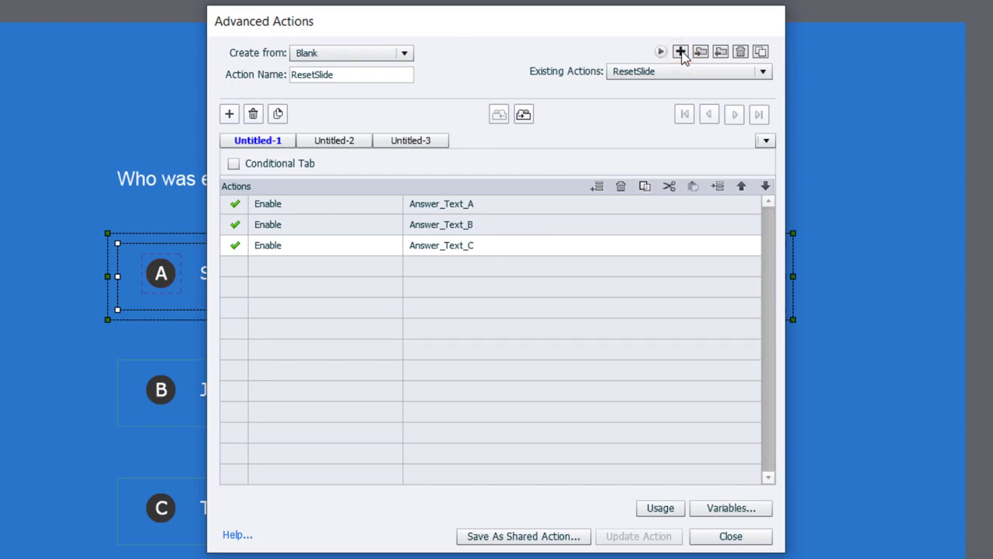
pyautogui.click(342, 71)
pyautogui.write('SelectAnswer')
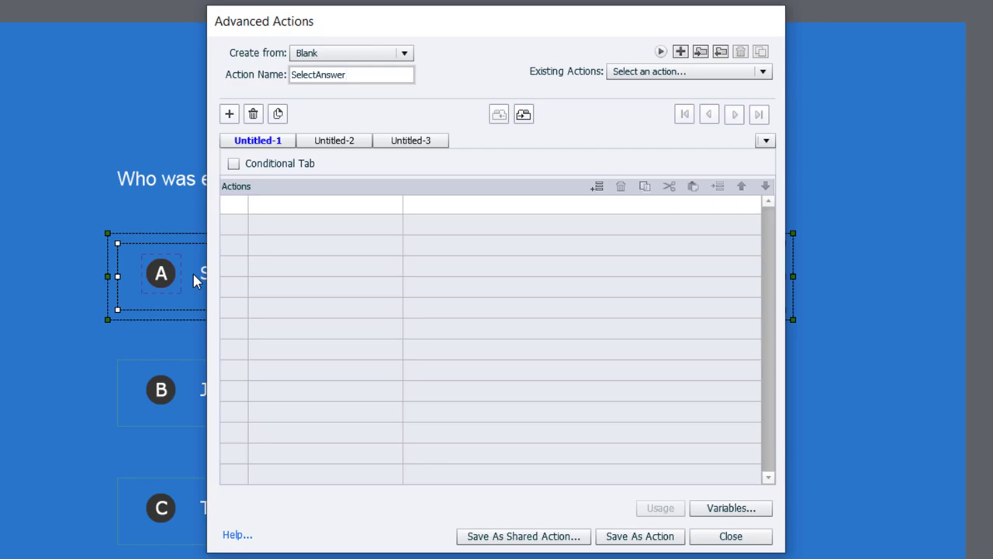
# - Add a Change State of action to SelectAnswer that switches Answer_Icon_A to Incorrect
pyautogui.click(297, 203)
pyautogui.write('ch')
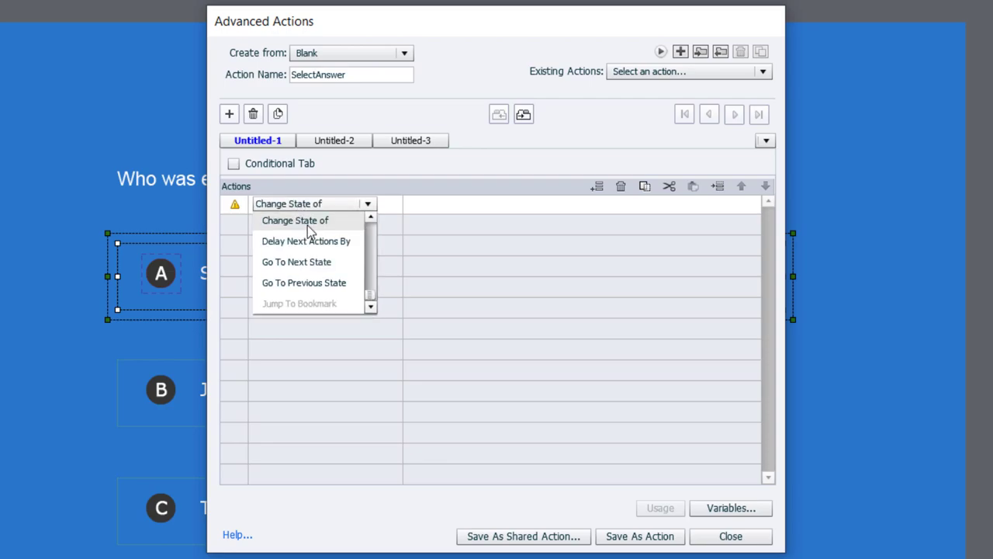
pyautogui.click(306, 228)
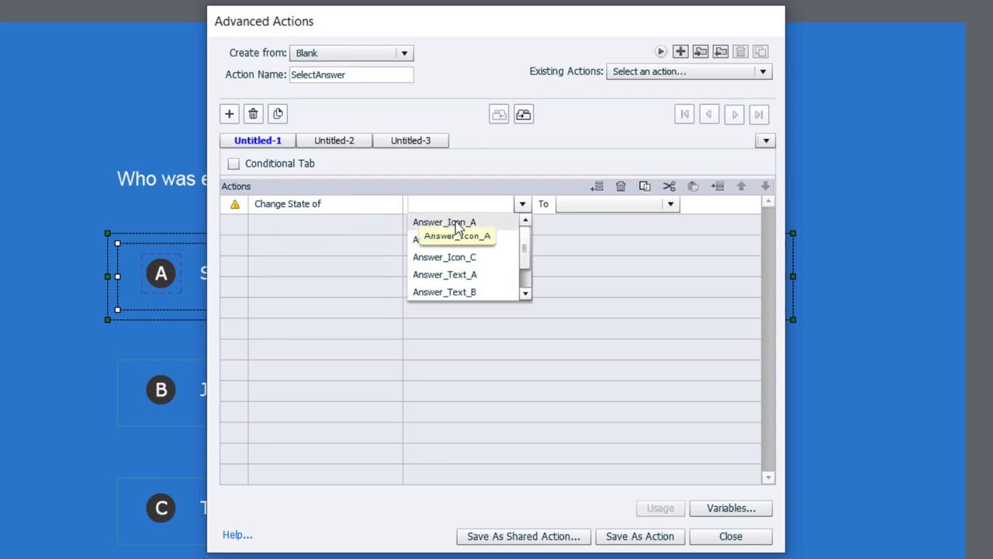
pyautogui.click(456, 224)
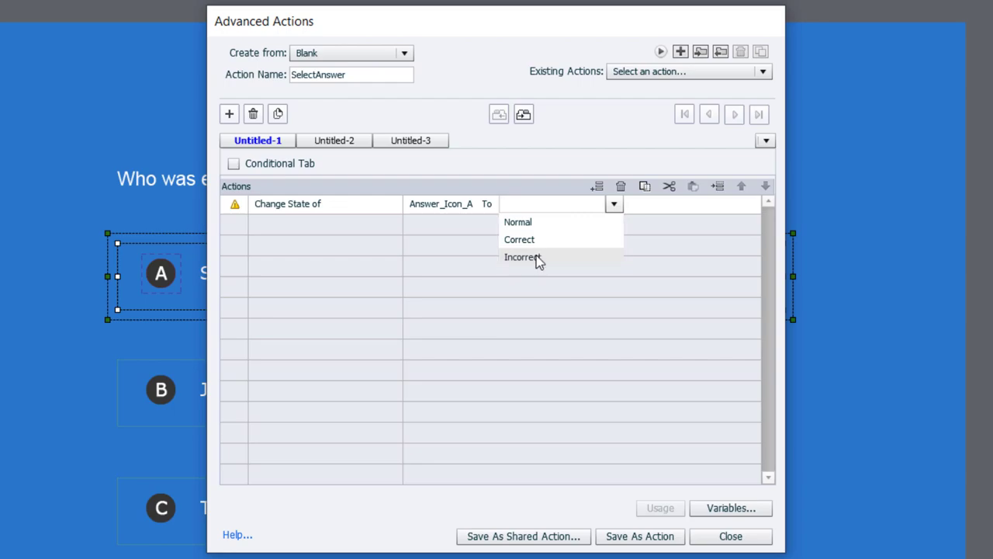
pyautogui.click(544, 259)
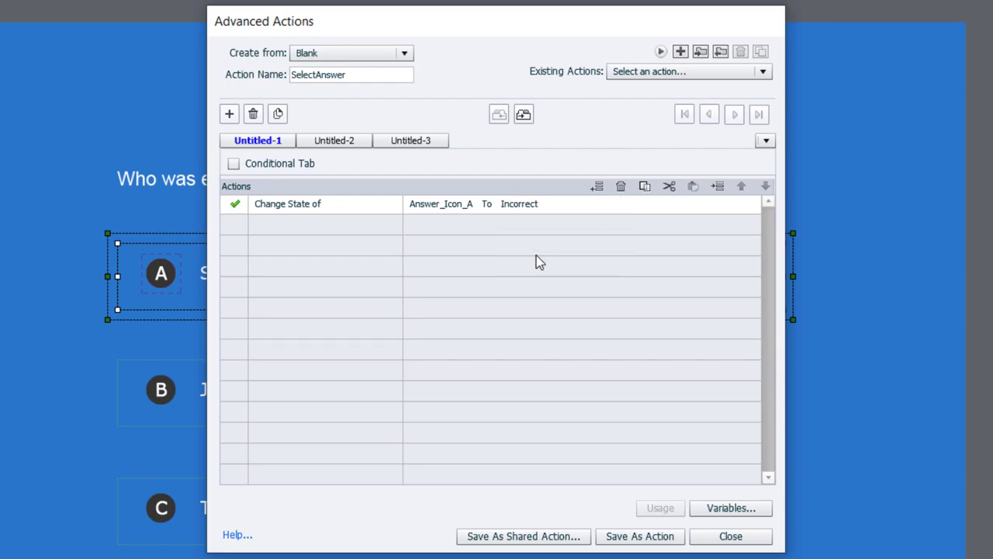
# - Add a second Change State of action that switches Answer_Text_A to Feedback
pyautogui.click(261, 225)
pyautogui.write('ch')
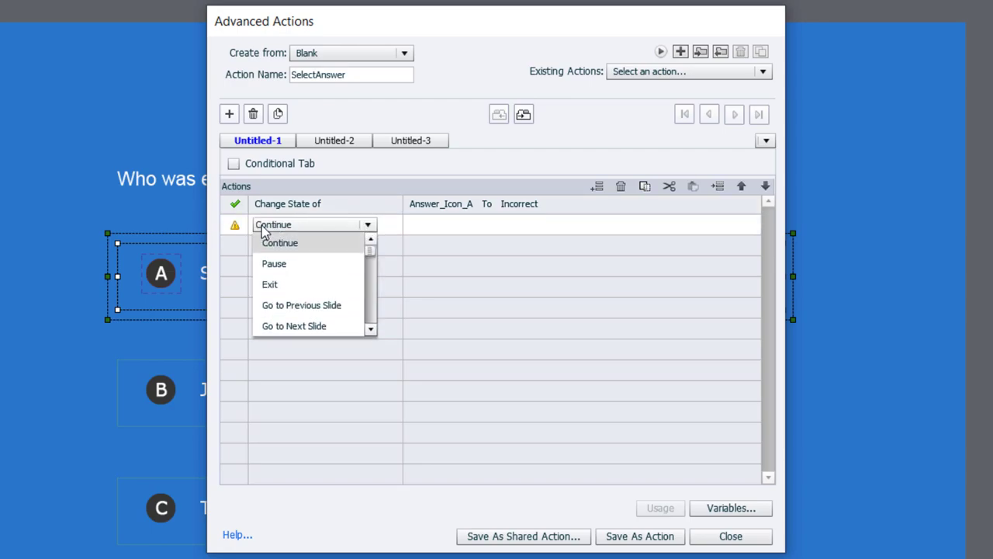
pyautogui.press('Return')
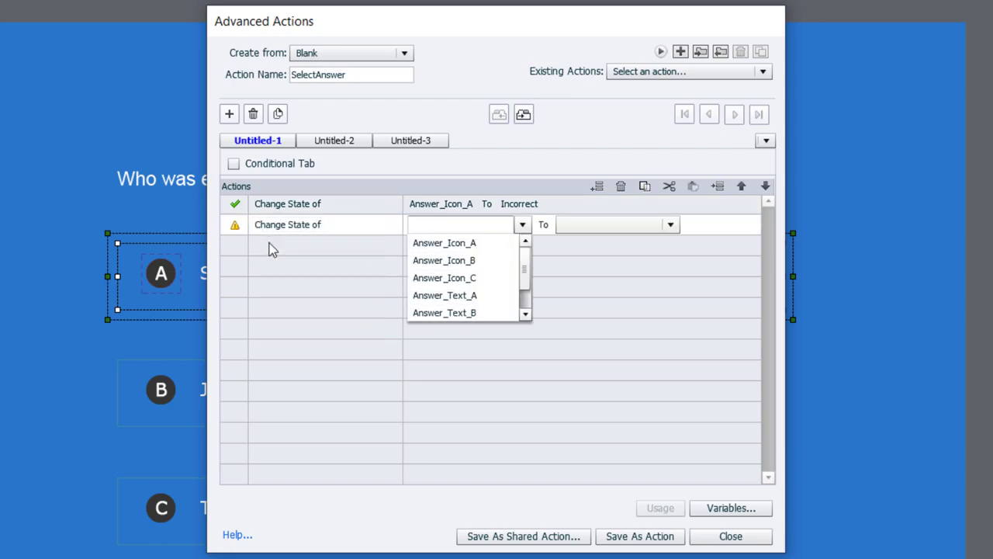
pyautogui.click(455, 296)
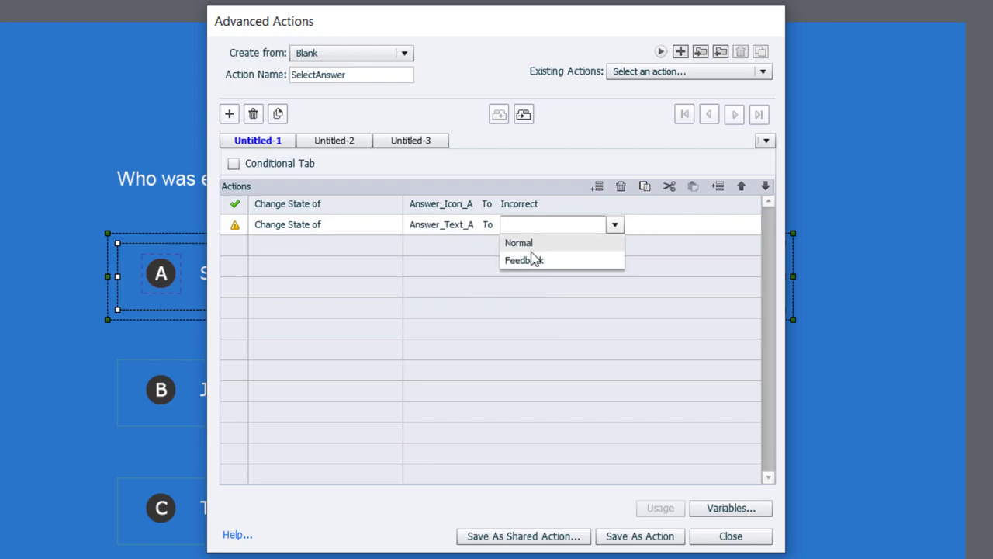
pyautogui.click(539, 261)
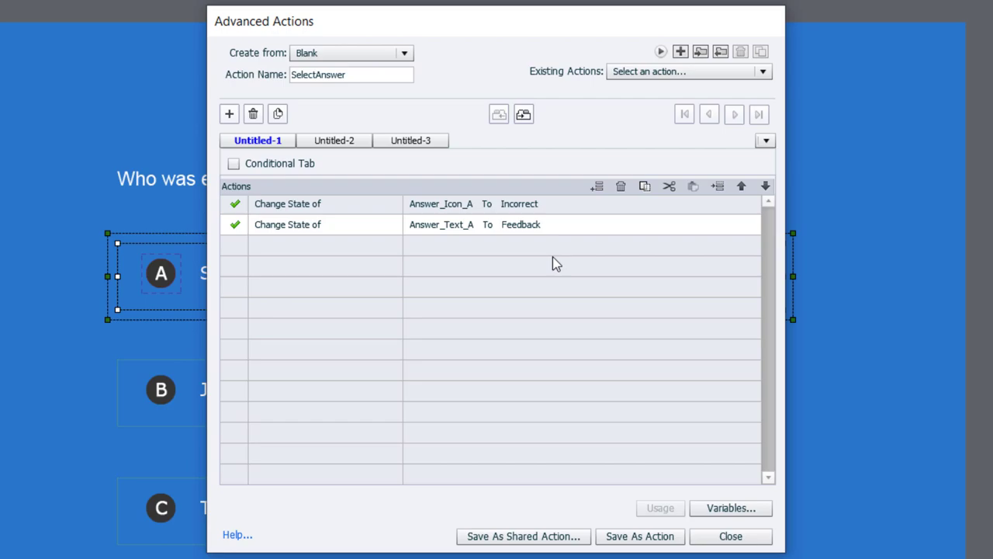
# - Add a Disable action for Answer_Text_A below the two state changes in SelectAnswer
pyautogui.click(308, 246)
pyautogui.click(308, 247)
pyautogui.press('c')
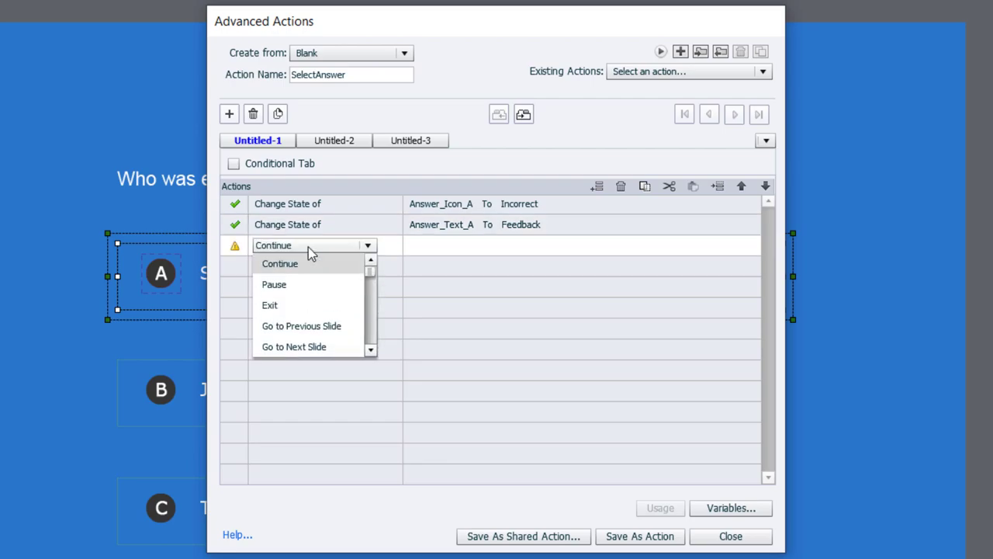
pyautogui.press('h')
pyautogui.press('c')
pyautogui.press('d')
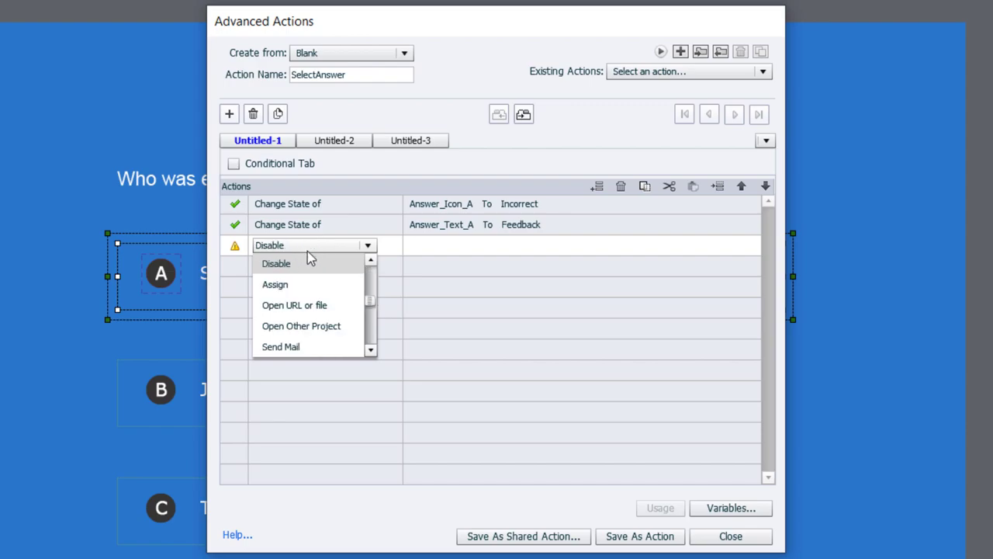
pyautogui.click(308, 261)
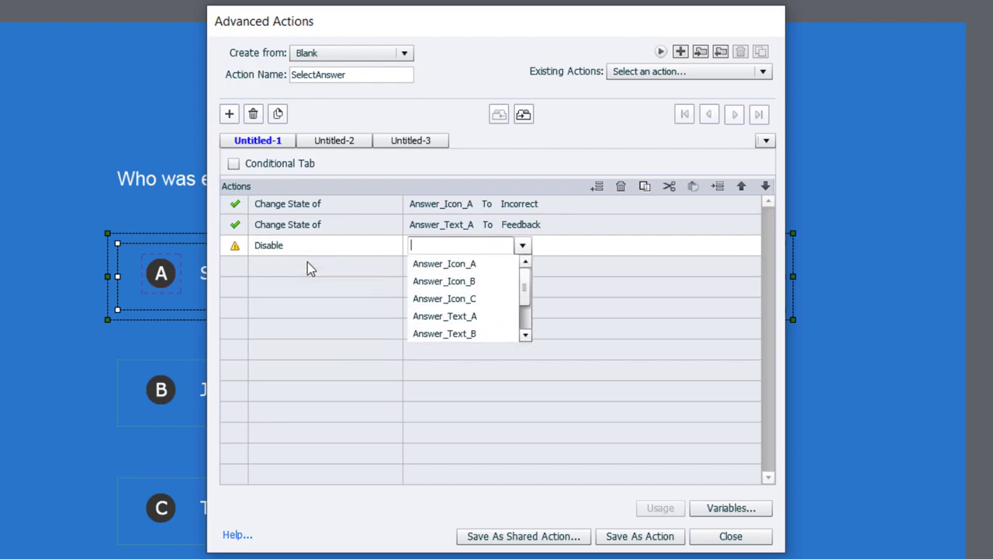
pyautogui.click(454, 316)
# - Add Disable actions for Answer_Text_B and Answer_Text_C to the SelectAnswer action
pyautogui.press('d')
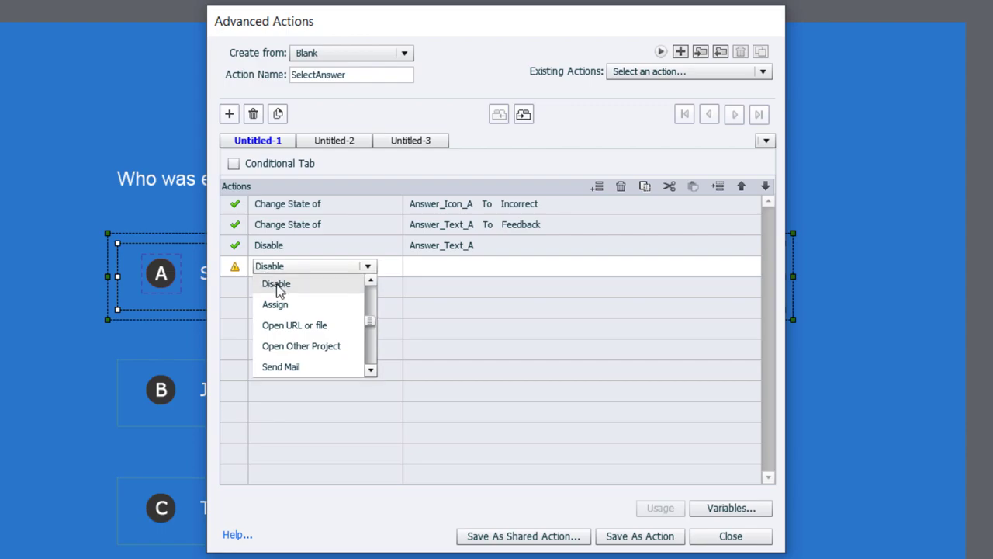
pyautogui.click(277, 285)
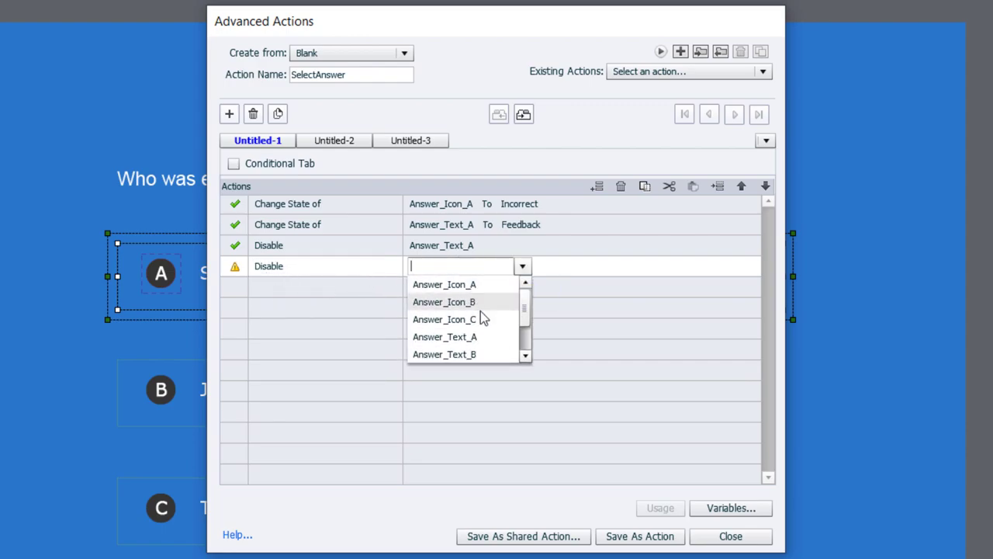
pyautogui.click(481, 354)
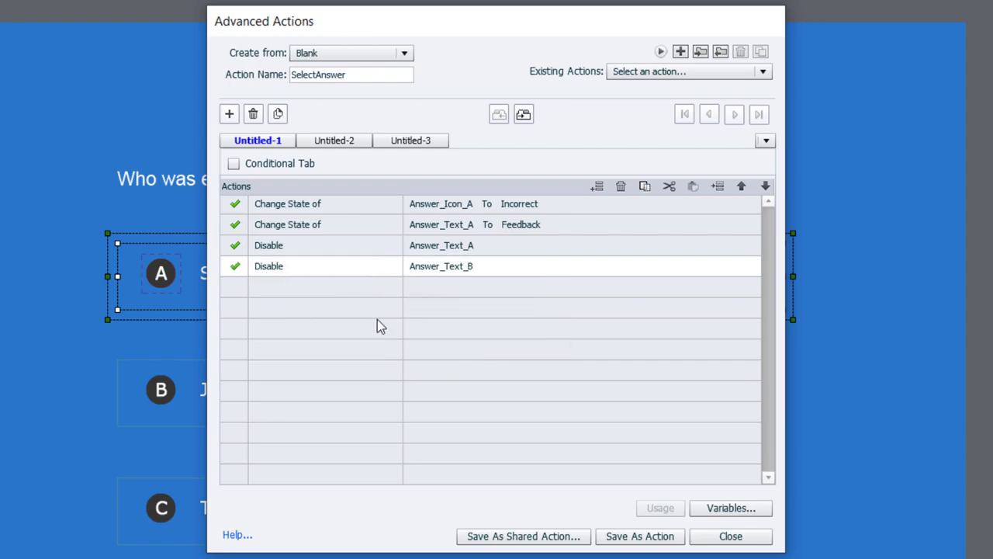
pyautogui.click(274, 287)
pyautogui.press('d')
pyautogui.click(287, 306)
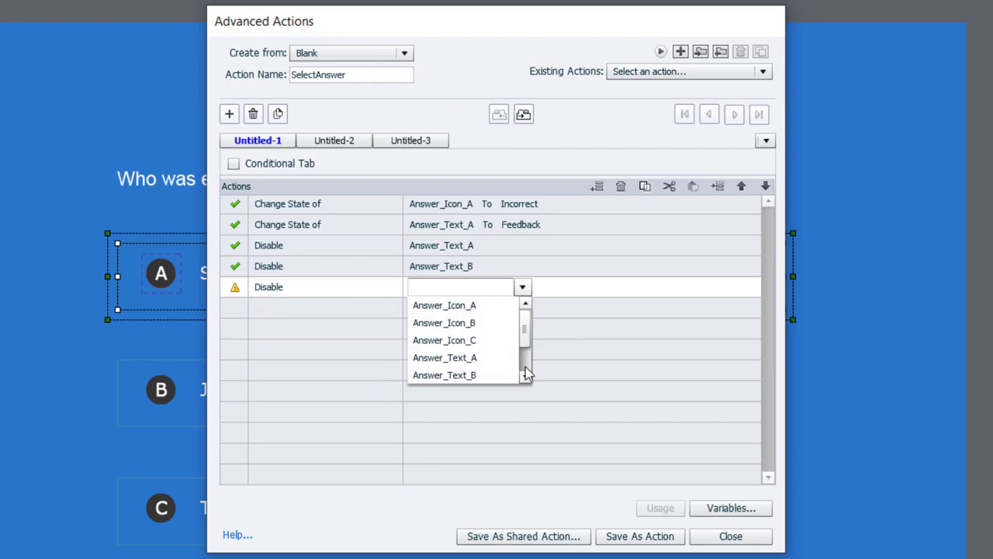
pyautogui.scroll(-1, 526, 372)
pyautogui.click(475, 341)
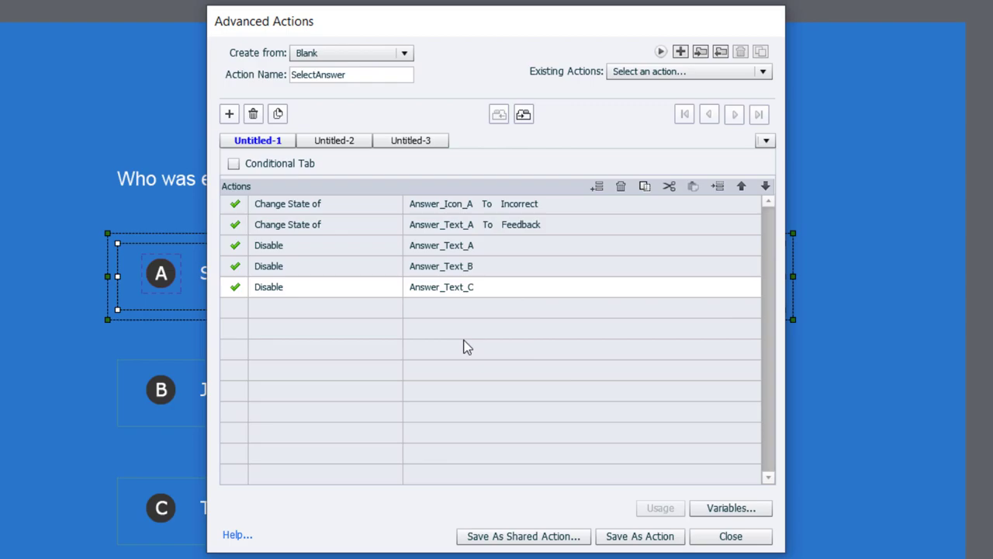
# - Add a Delay Next Actions By action to SelectAnswer that uses the variable v_Time_Delay for the seconds
pyautogui.click(273, 308)
pyautogui.press('d')
pyautogui.press('d')
pyautogui.press('d')
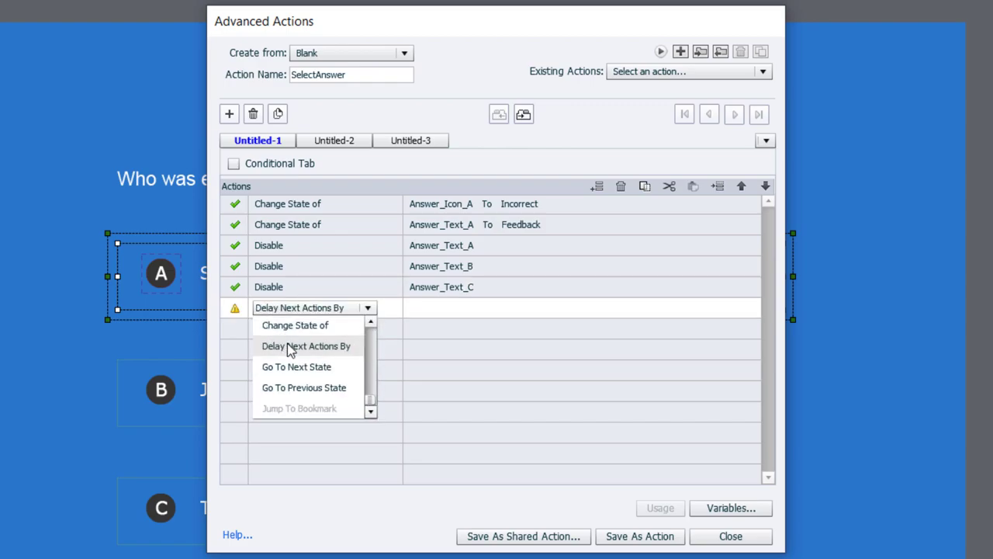
pyautogui.click(287, 347)
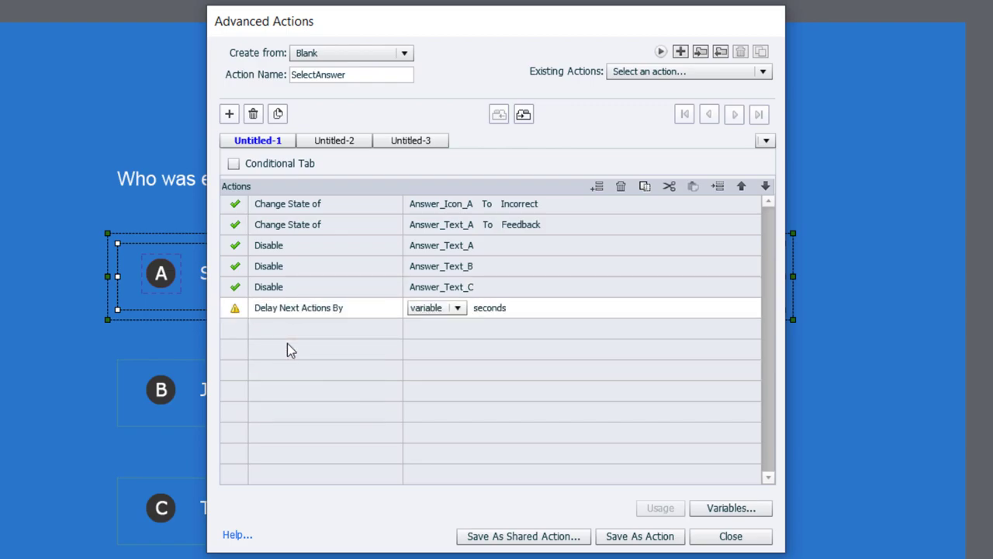
pyautogui.click(458, 309)
pyautogui.click(445, 327)
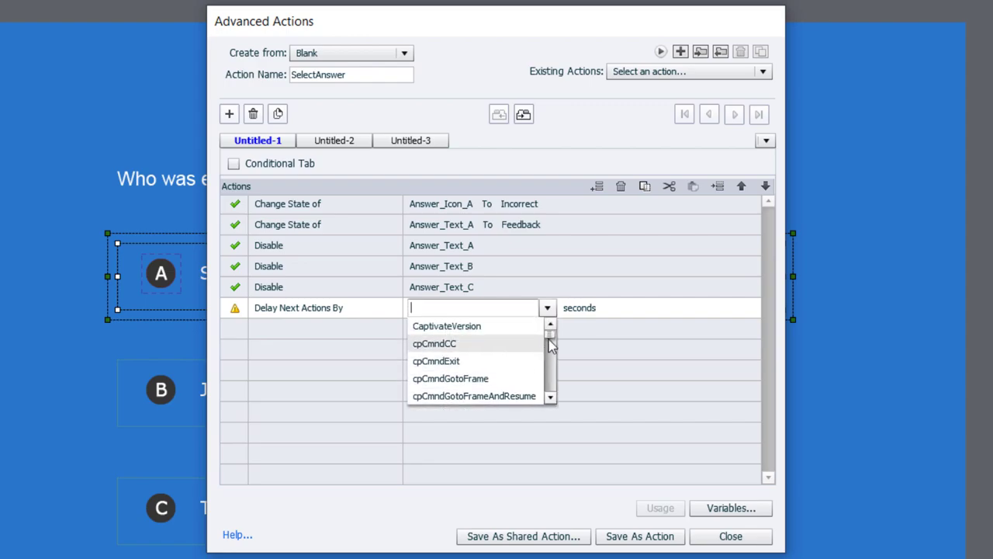
pyautogui.moveTo(550, 334); pyautogui.dragTo(551, 399)
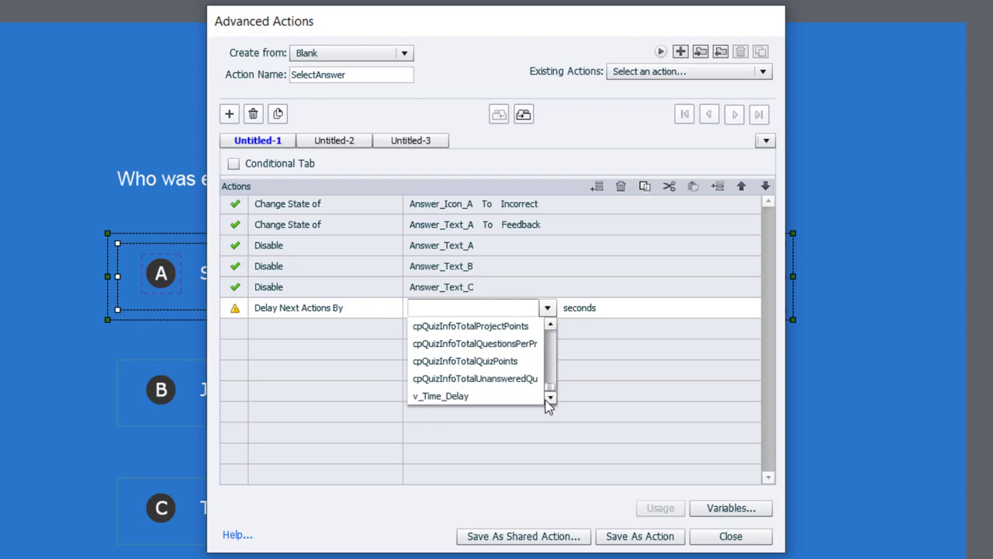
pyautogui.click(449, 397)
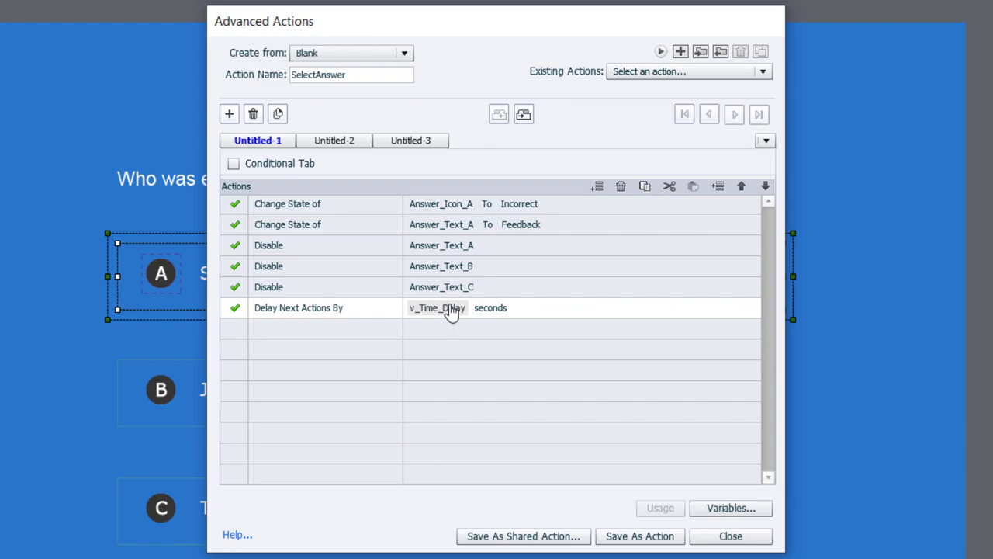
# - Add a Go to Next Slide action as the final SelectAnswer action and save the script as an advanced action
pyautogui.click(268, 335)
pyautogui.click(268, 334)
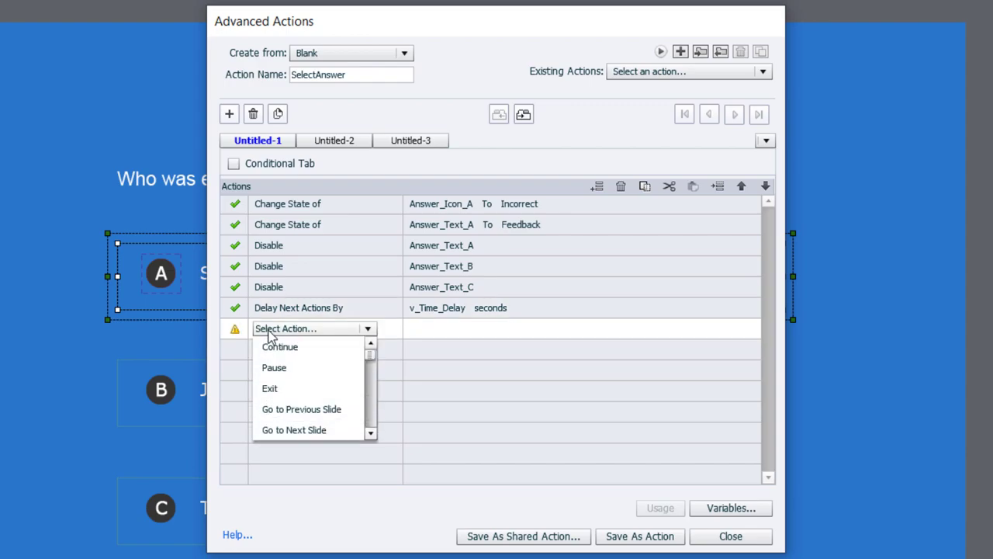
pyautogui.press('Down')
pyautogui.press('Down')
pyautogui.press('Down')
pyautogui.press('Down')
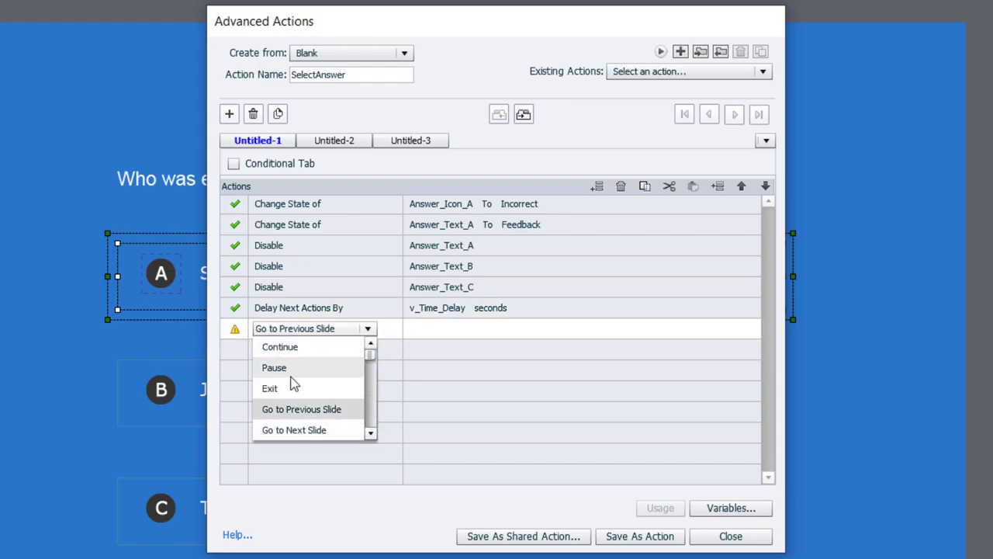
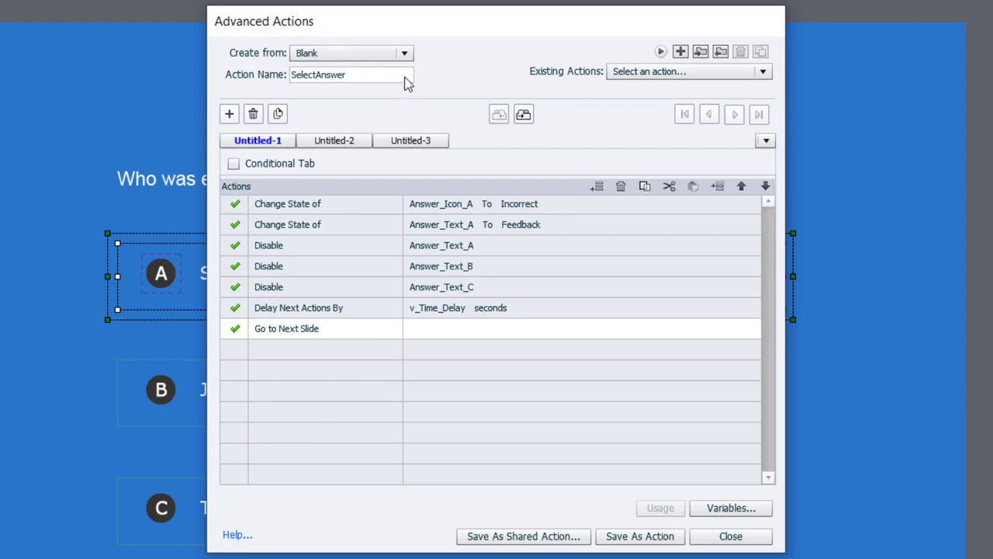
pyautogui.click(651, 541)
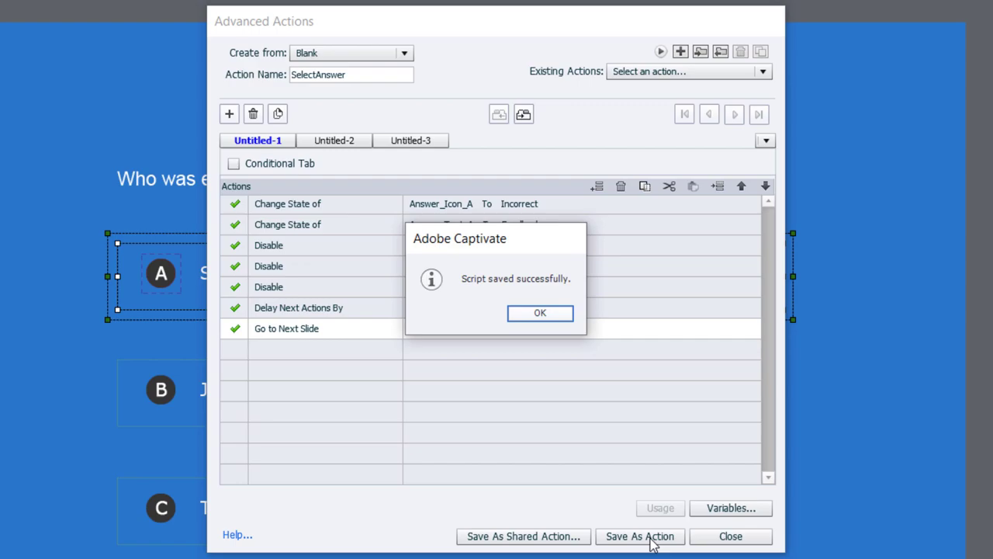
pyautogui.click(560, 314)
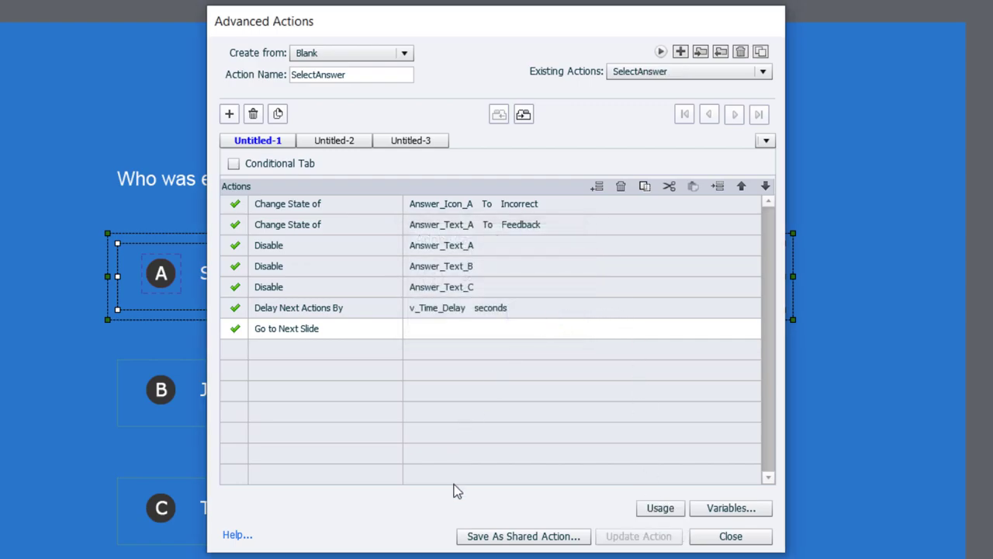
# - Start saving SelectAnswer as a shared action with the description "This will select and submit an answer in a multiple choice question."
pyautogui.click(532, 542)
pyautogui.click(463, 165)
pyautogui.write('Thi')
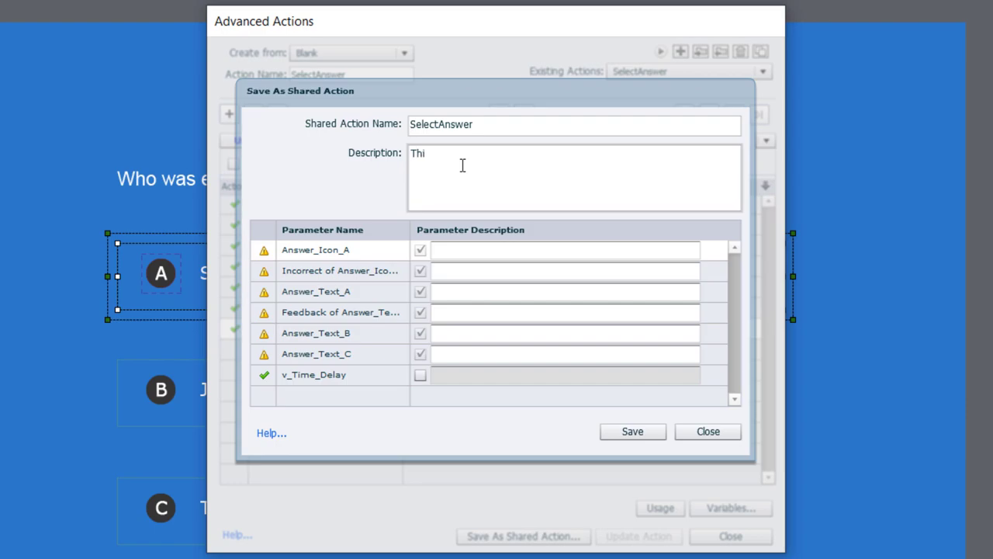
pyautogui.write('s will select and submit an answer in a multiple choice question.')
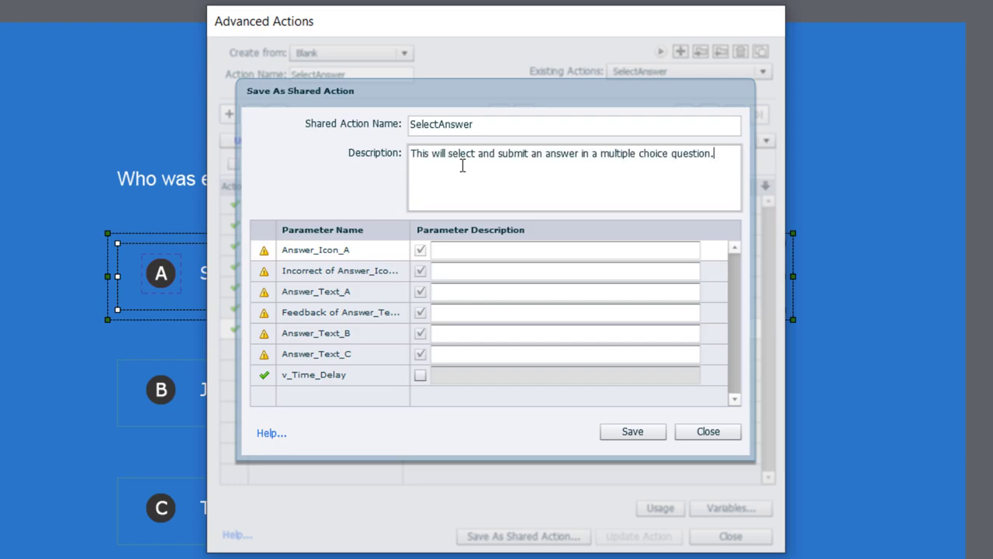
# - Describe the Answer_Icon_A parameter as "Icon for selected answer" and its Incorrect state as "Correct or Incorrect state depending on answer"
pyautogui.click(458, 251)
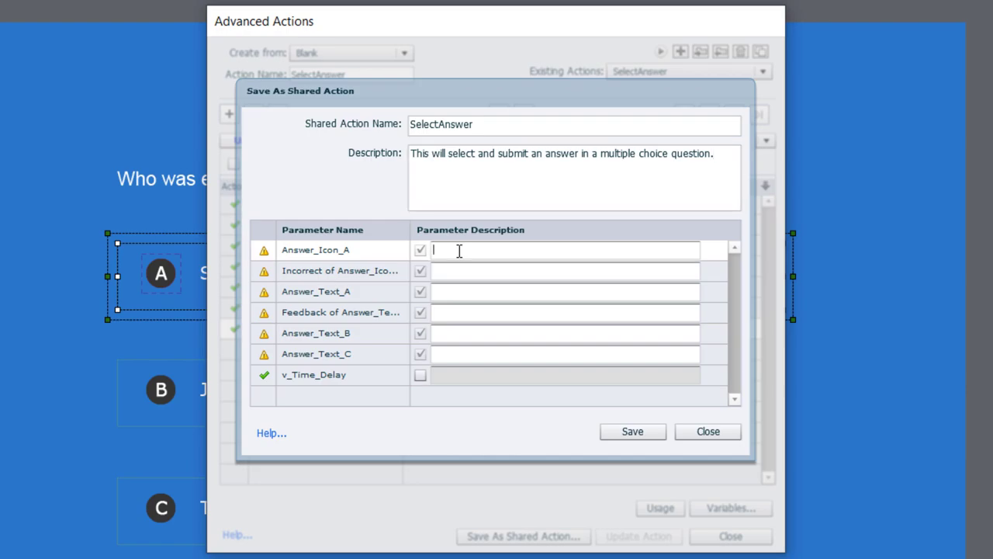
pyautogui.write('Icon for sele')
pyautogui.press('BackSpace')
pyautogui.press('BackSpace')
pyautogui.write('elected answer')
pyautogui.click(459, 271)
pyautogui.write('Correct or I')
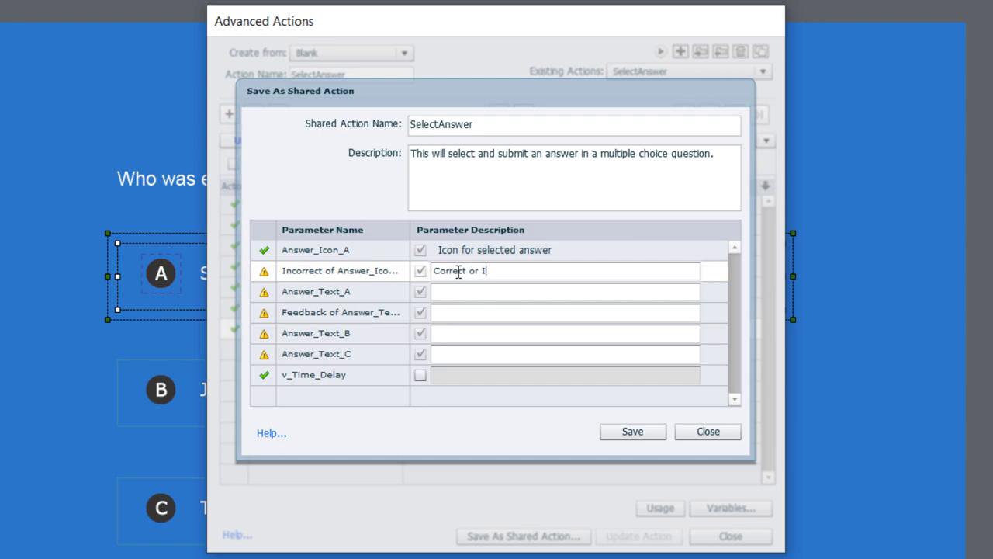
pyautogui.write('ncorrect state depending on answer')
# - Describe the Answer_Text_A parameter as "Button for selected answer" and its Feedback state as "feedback state"
pyautogui.click(508, 291)
pyautogui.write('Button for selected answer')
pyautogui.click(488, 312)
pyautogui.write('feedback state')
# - Describe both the Answer_Text_B and Answer_Text_C parameters as "Other answer"
pyautogui.click(464, 332)
pyautogui.write('Other answe')
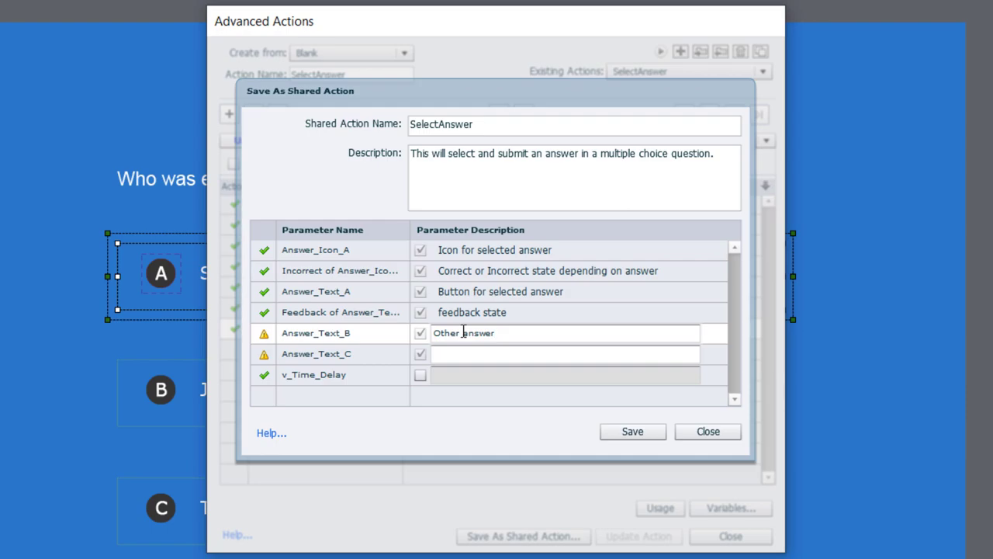
pyautogui.click(465, 352)
pyautogui.write('Other answ')
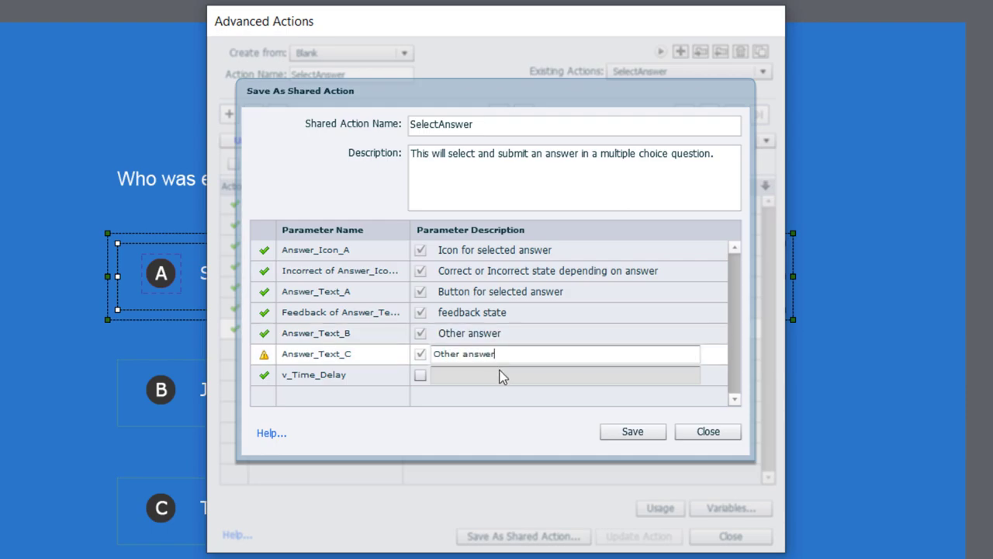
pyautogui.write('er')
pyautogui.press('Return')
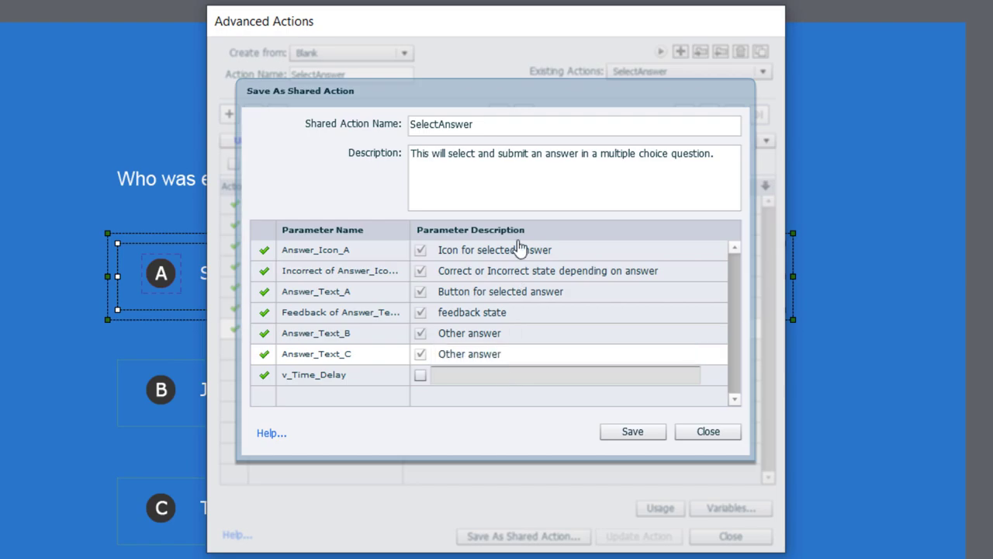
# - Save the SelectAnswer shared action and close the advanced actions dialog
pyautogui.click(633, 432)
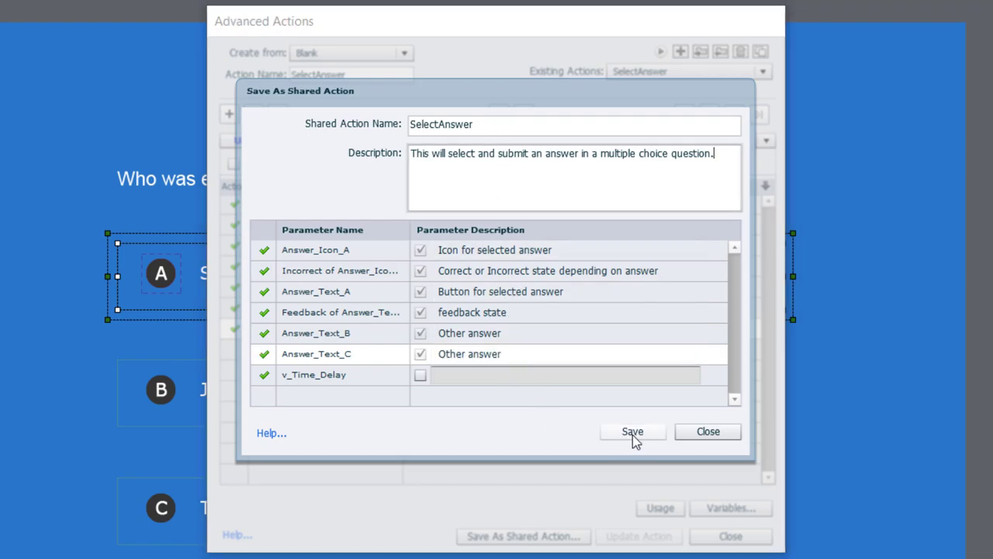
pyautogui.click(557, 314)
pyautogui.click(729, 537)
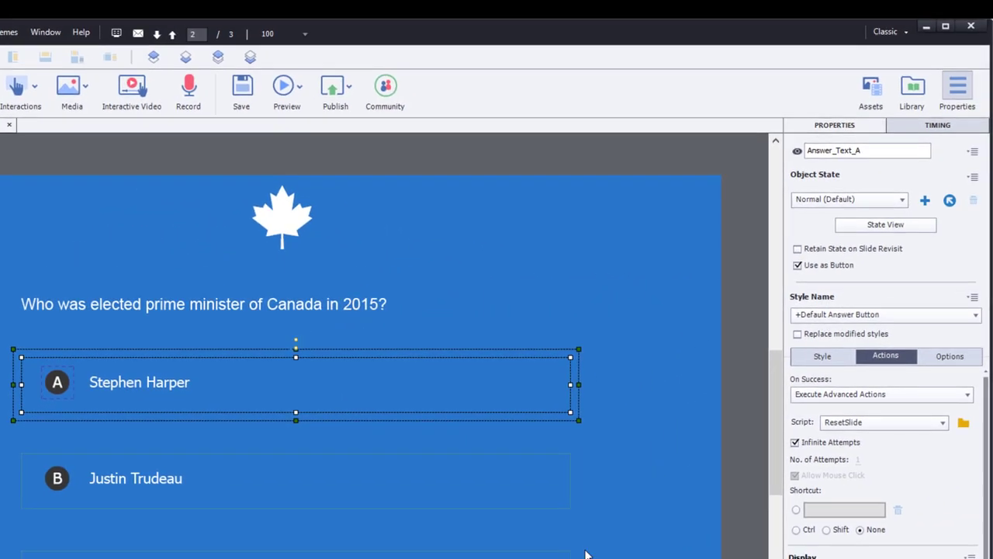
# - Set the success action of the Answer_Text_A button to Execute Shared Action with SelectAnswer
pyautogui.click(844, 395)
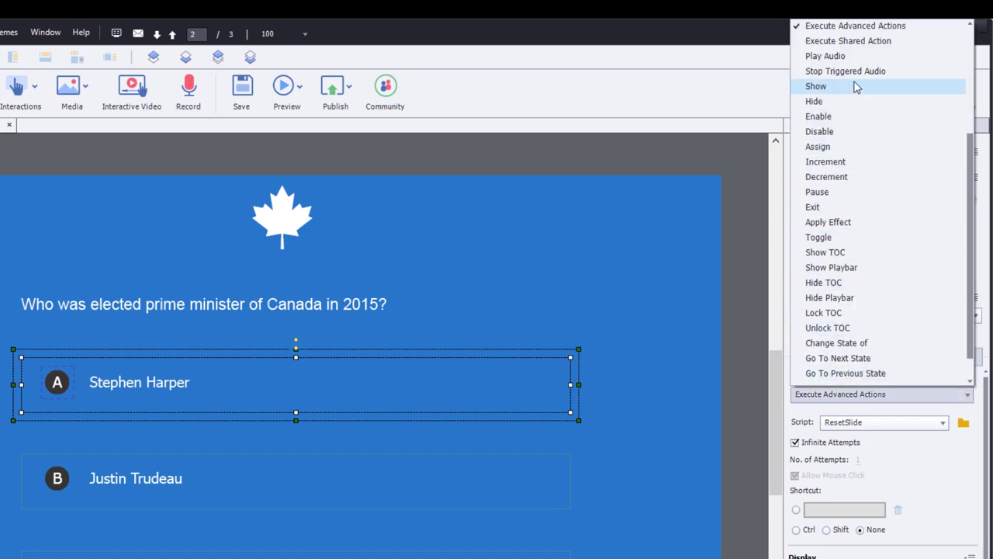
pyautogui.click(869, 48)
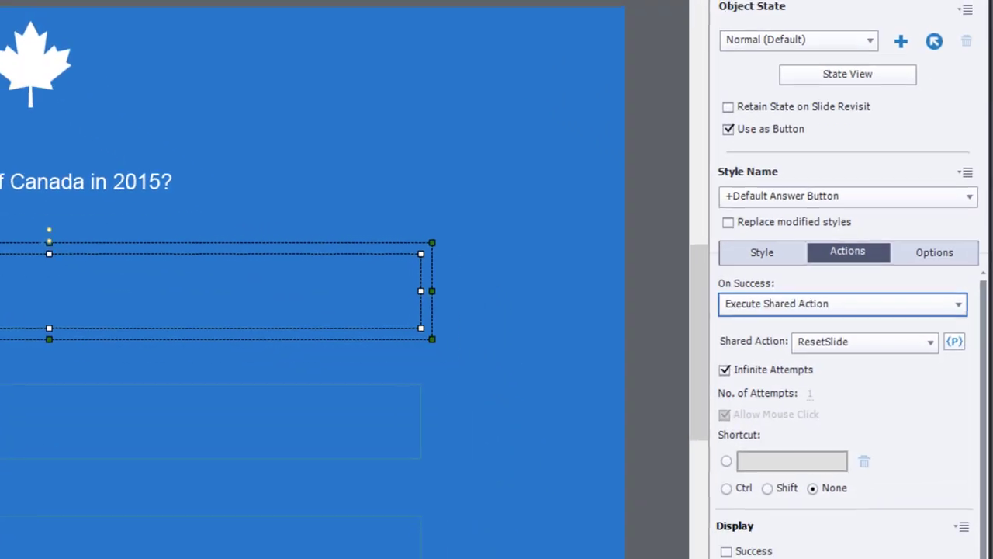
pyautogui.click(861, 341)
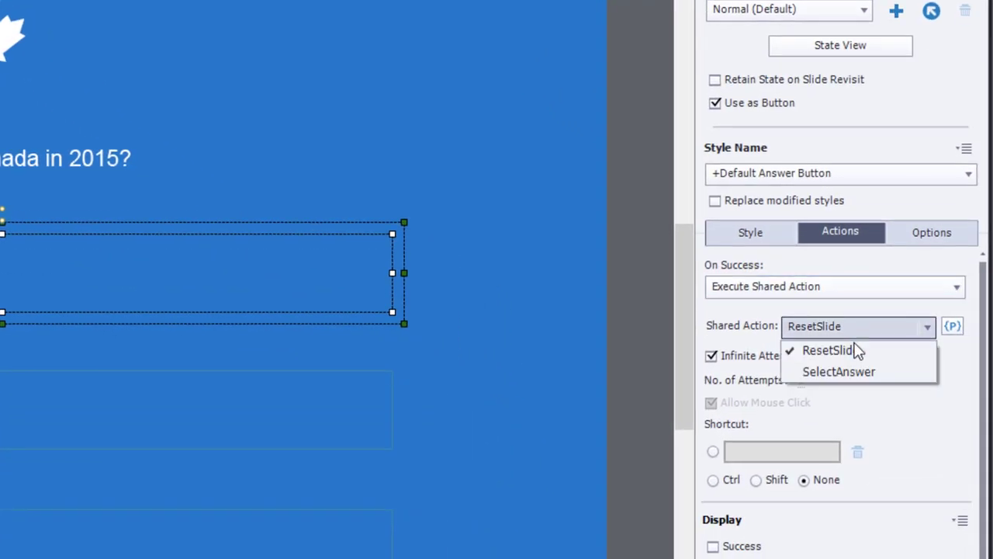
pyautogui.click(838, 372)
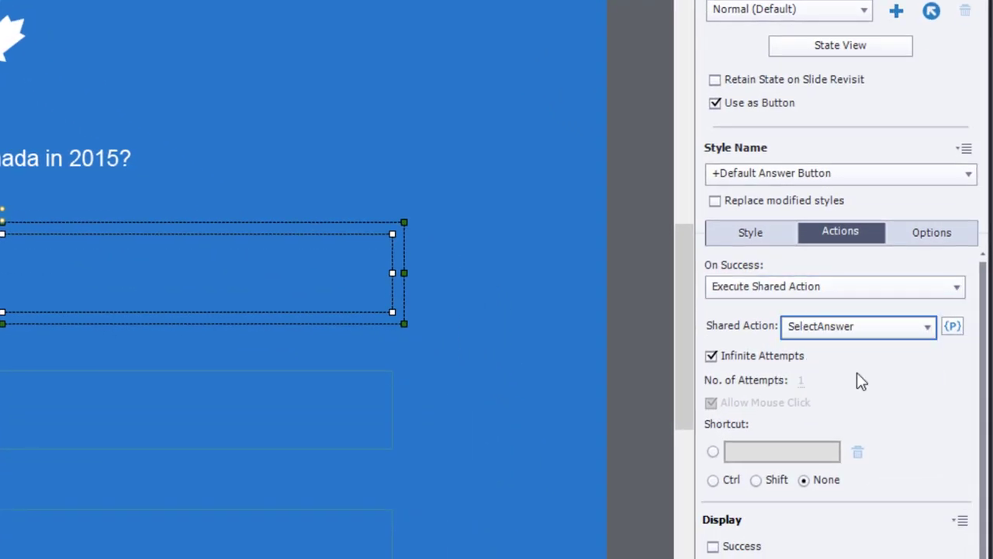
# - In the SelectAnswer shared action parameters, set the selected answer's icon to Answer_Icon_A and its state to Incorrect
pyautogui.click(953, 327)
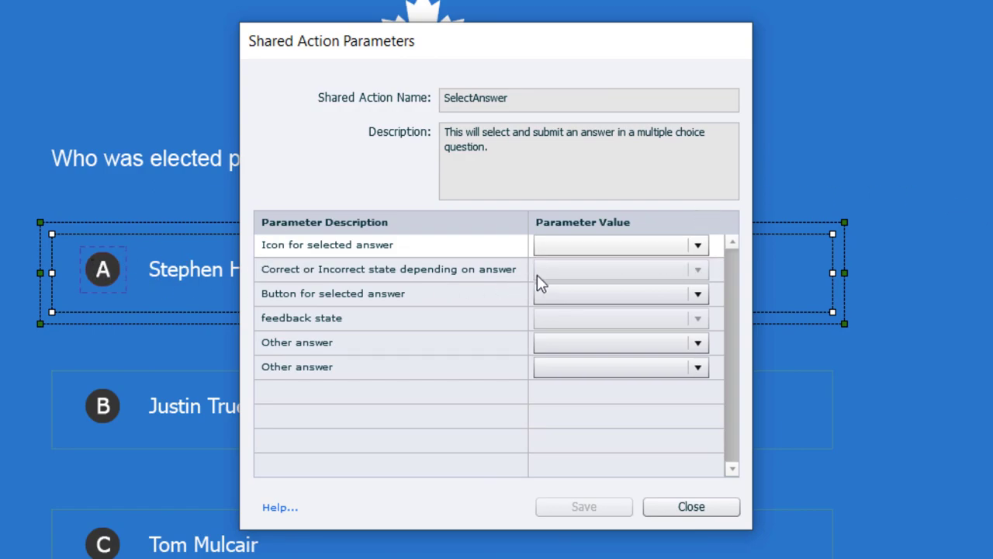
pyautogui.click(620, 250)
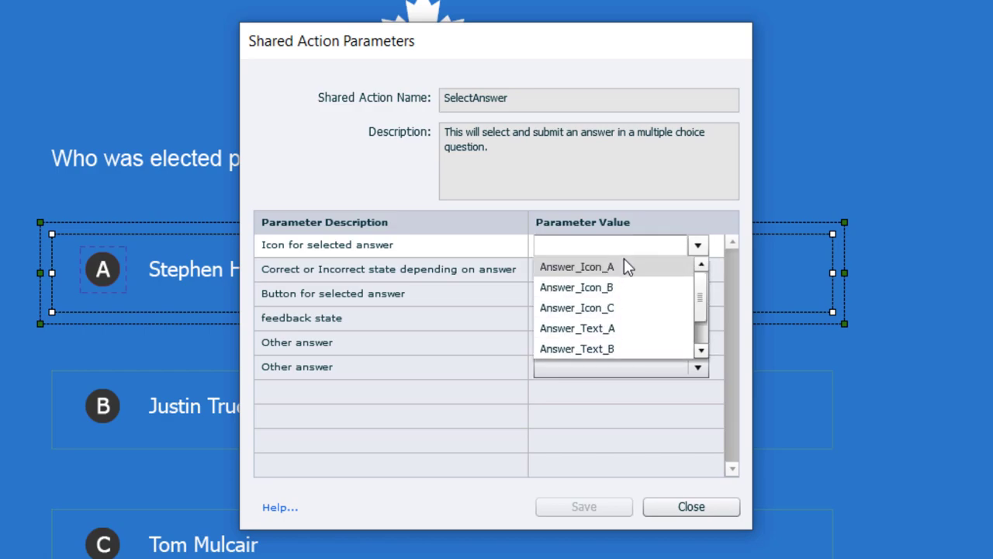
pyautogui.click(606, 265)
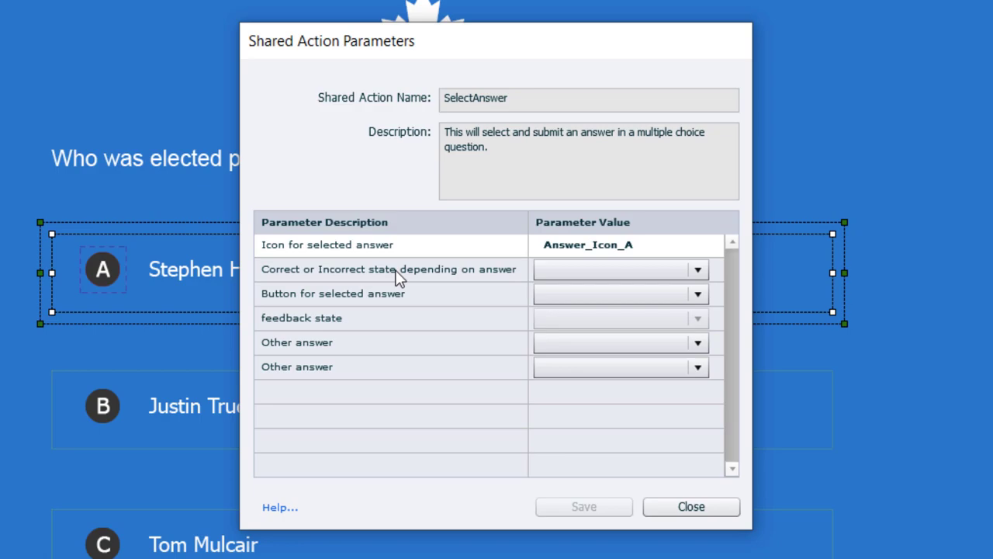
pyautogui.click(581, 278)
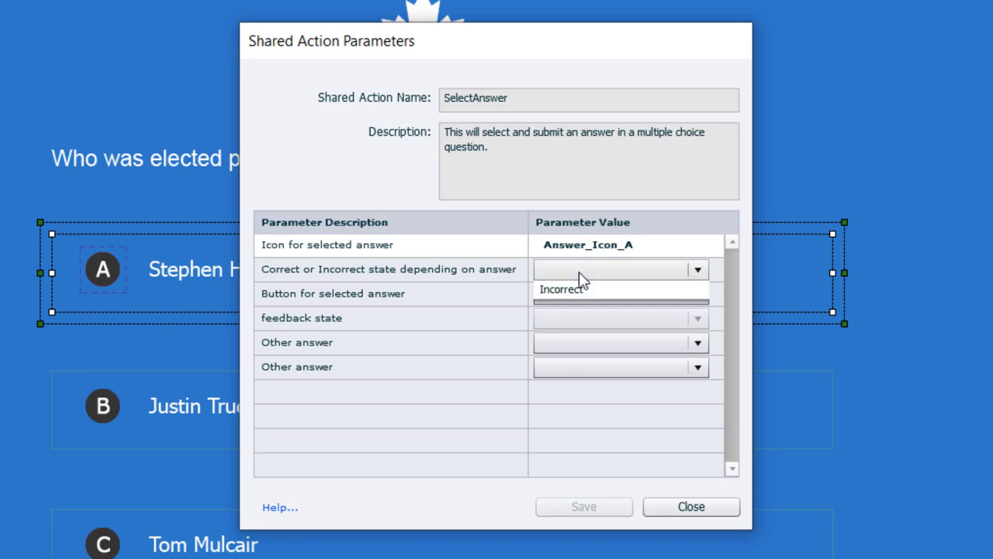
pyautogui.click(578, 334)
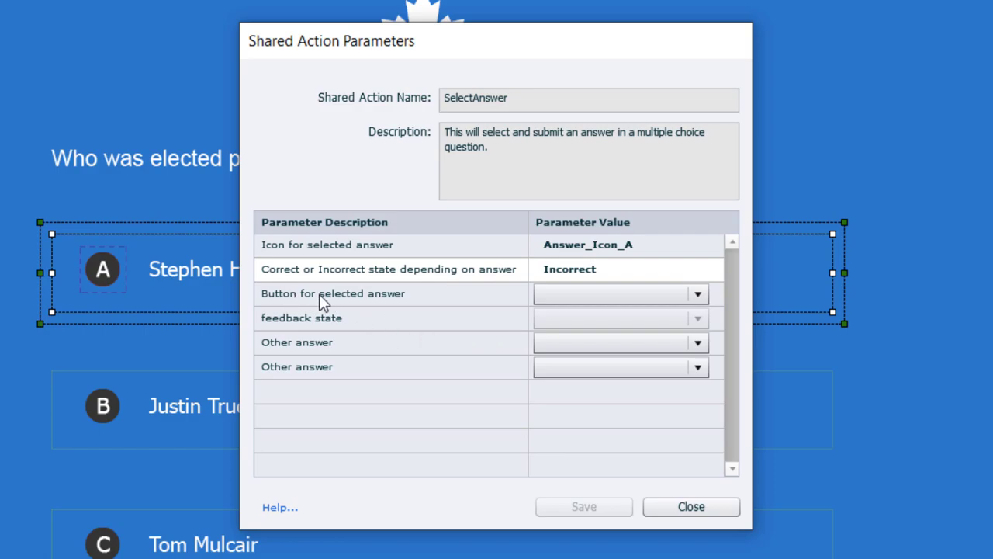
# - Set the selected answer's button parameter to Answer_Text_A and the feedback state parameter to Feedback
pyautogui.click(583, 291)
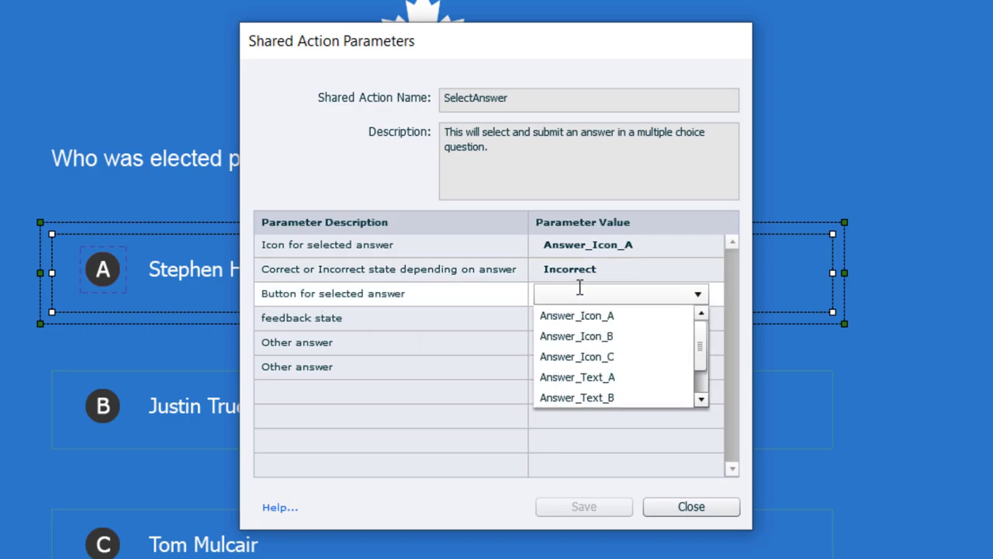
pyautogui.click(630, 380)
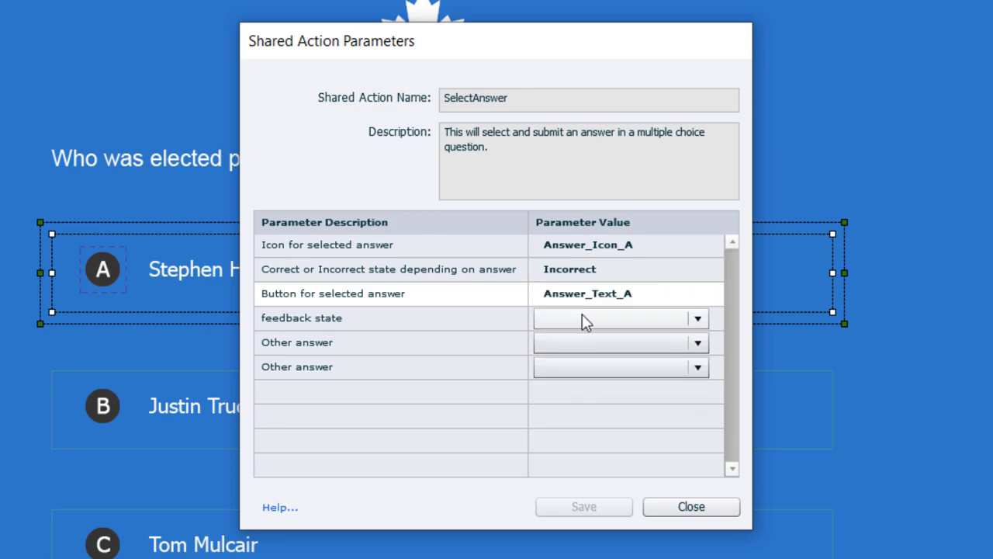
pyautogui.click(586, 322)
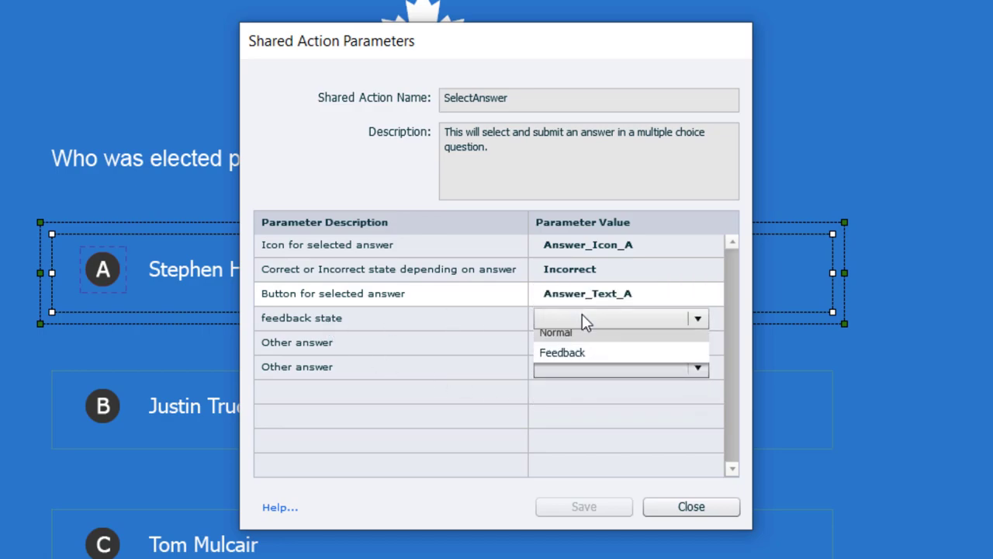
pyautogui.click(588, 365)
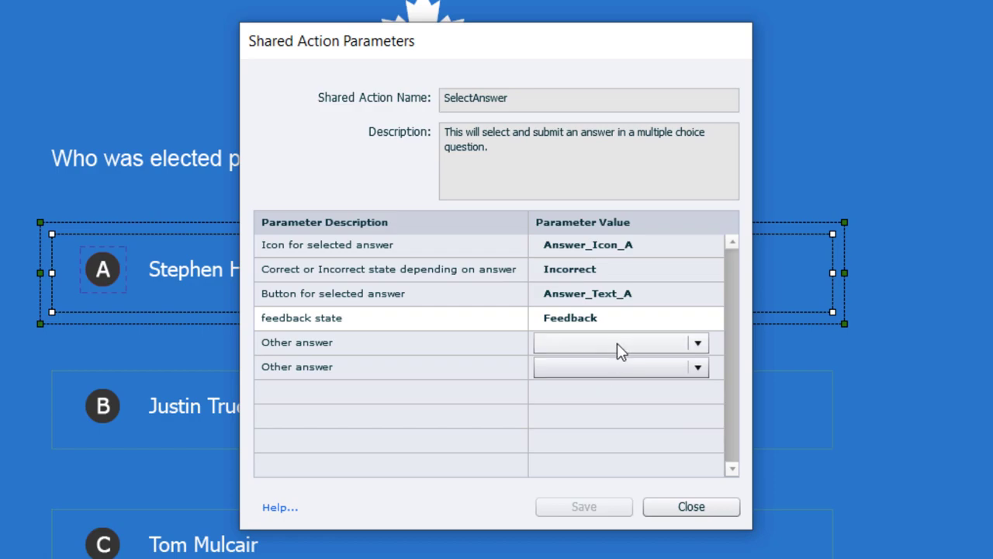
# - Set the two other-answer parameters to Answer_Text_B and Answer_Text_C, and save the shared action parameters for Answer_Text_A
pyautogui.click(617, 348)
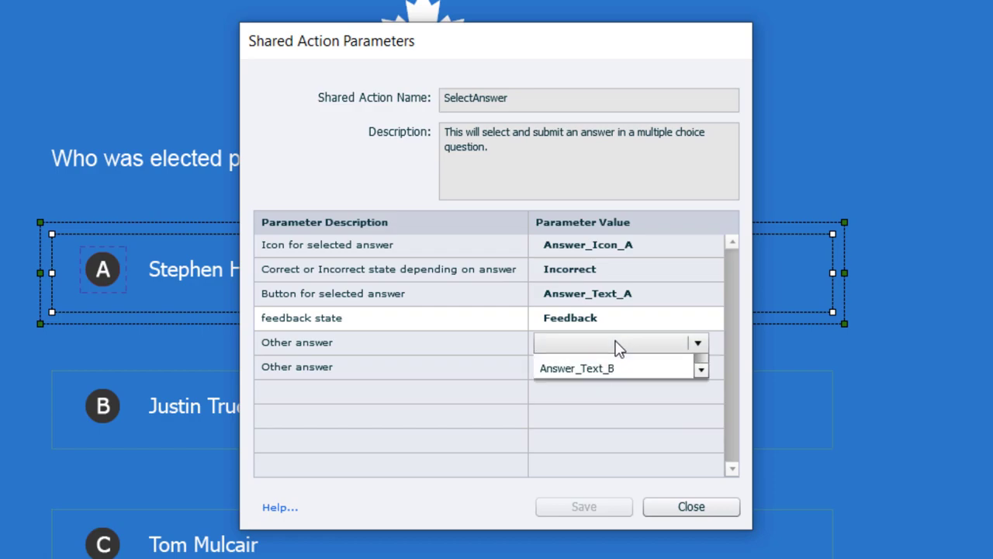
pyautogui.click(619, 447)
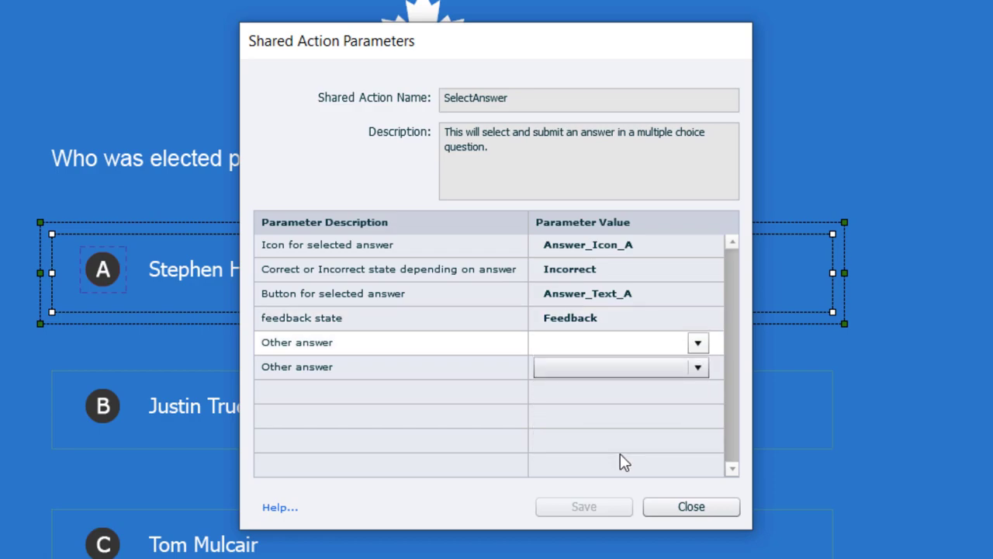
pyautogui.click(610, 371)
pyautogui.scroll(-1, 636, 430)
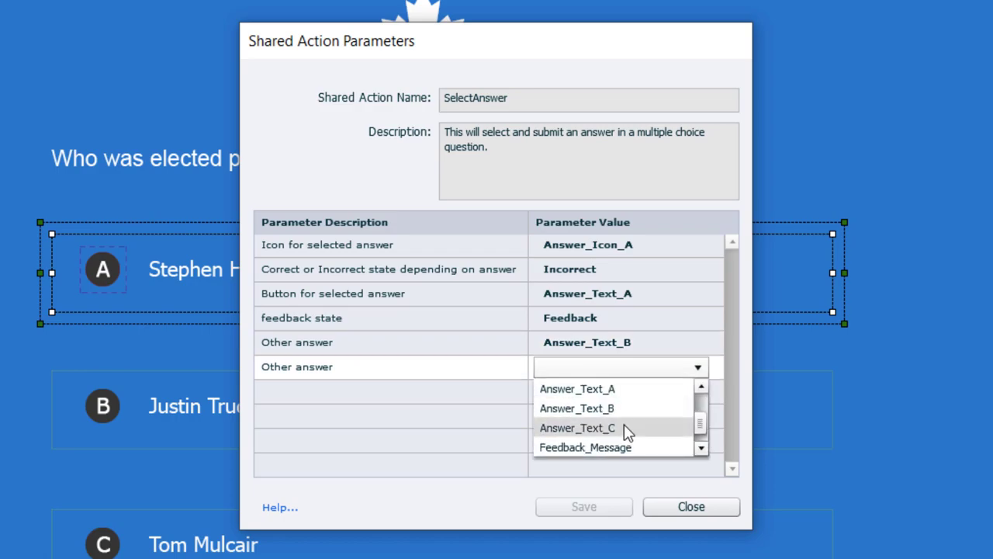
pyautogui.click(626, 428)
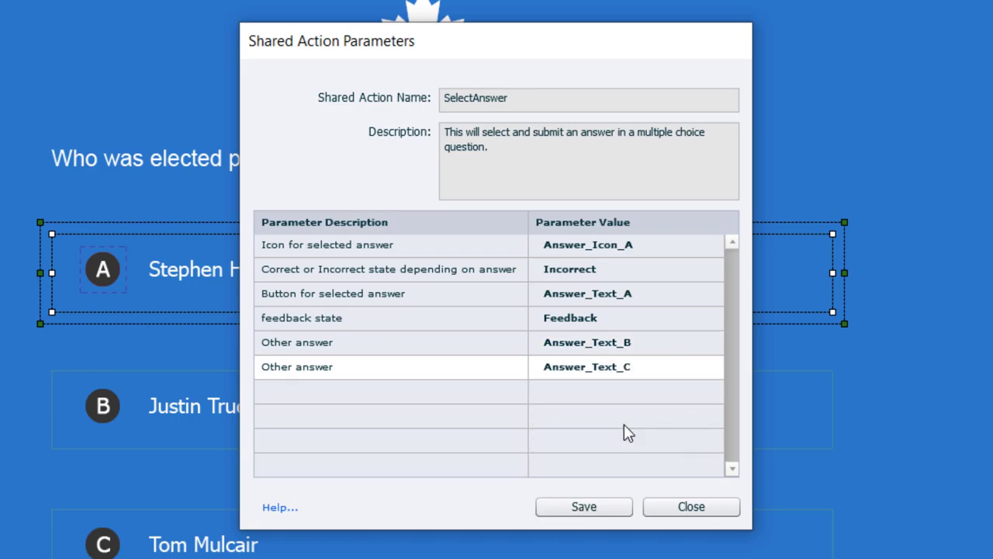
pyautogui.click(584, 507)
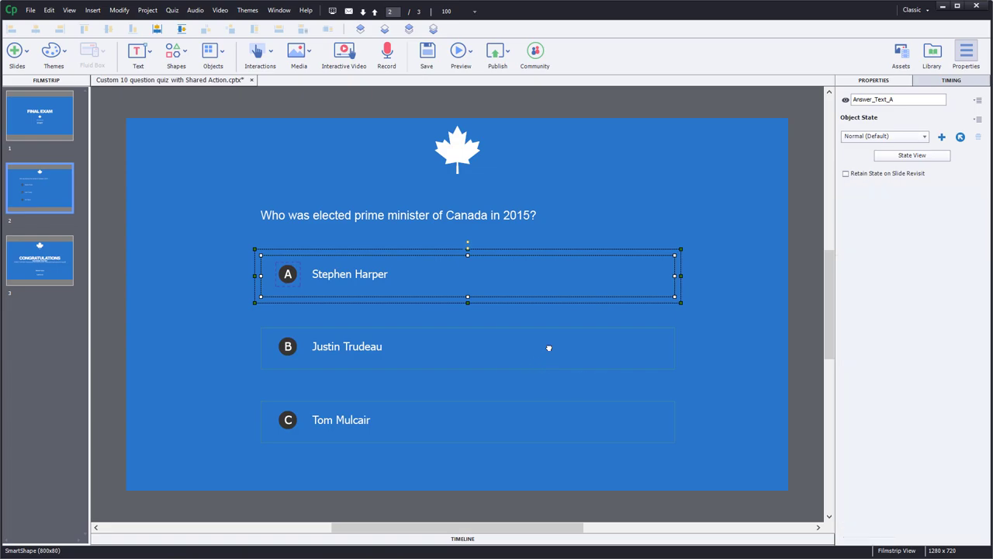
# - Set the success action of the Answer_Text_B button to Execute Shared Action with SelectAnswer
pyautogui.click(549, 348)
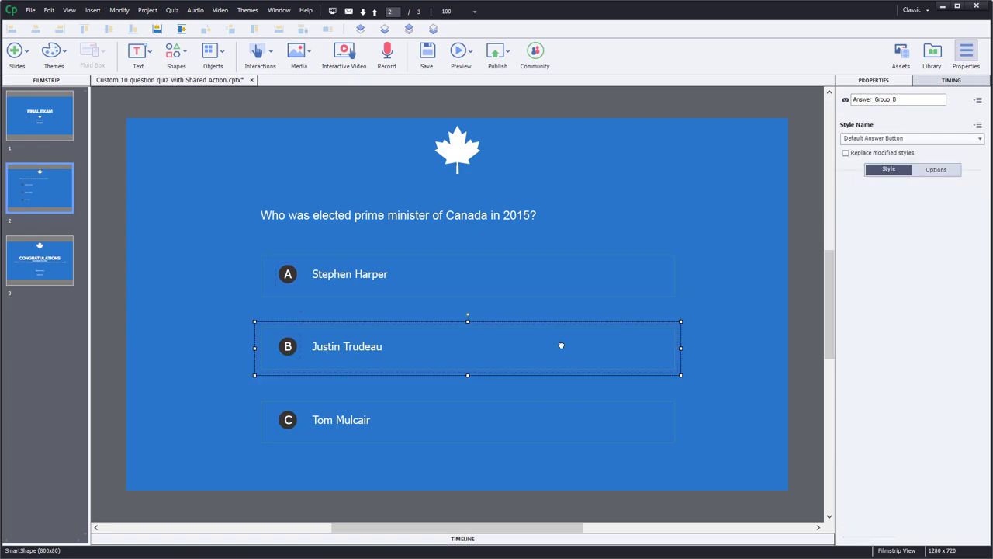
pyautogui.click(561, 345)
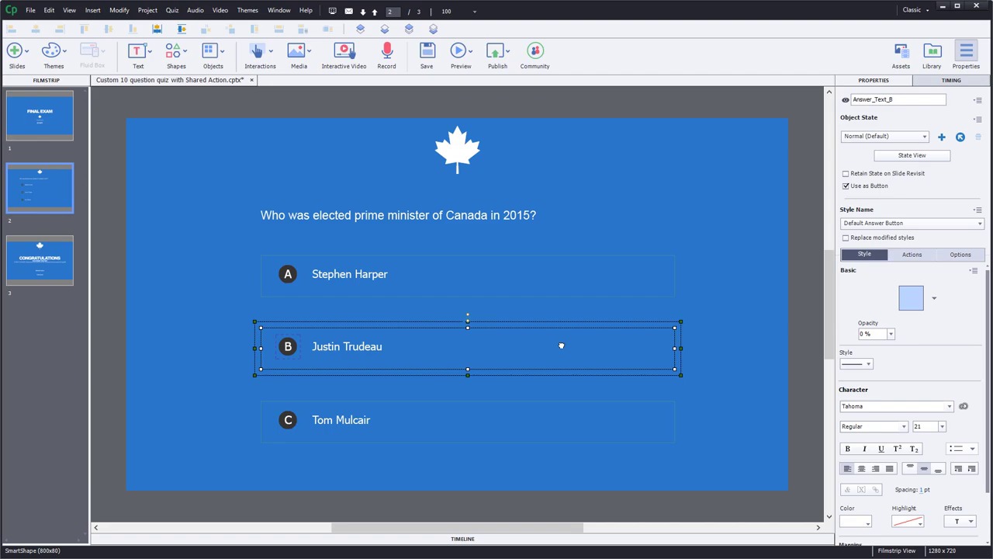
pyautogui.click(911, 254)
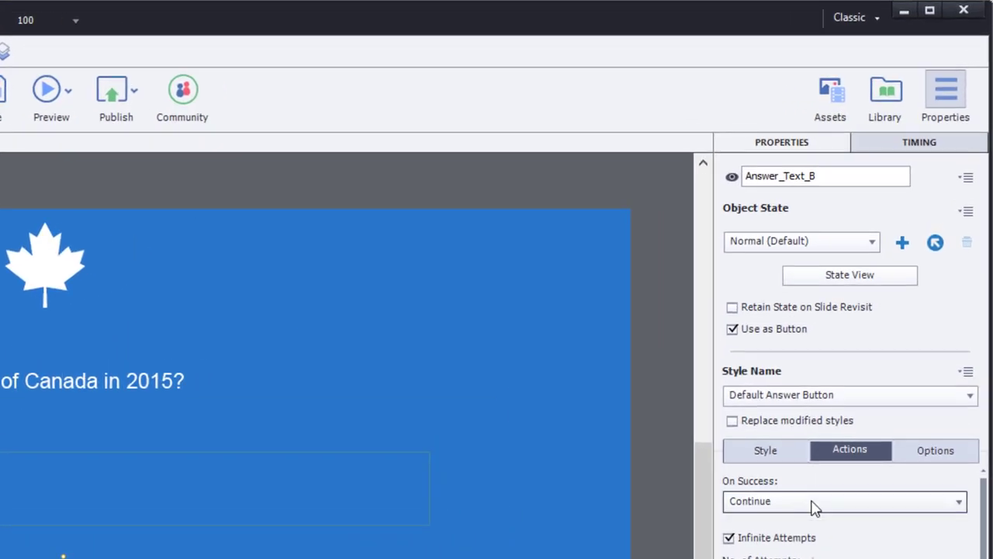
pyautogui.click(814, 503)
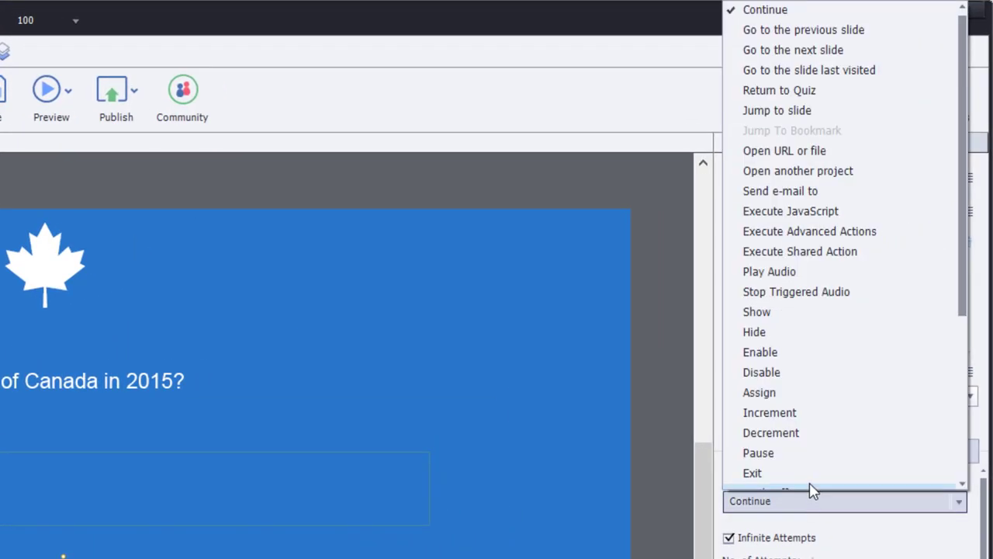
pyautogui.click(799, 251)
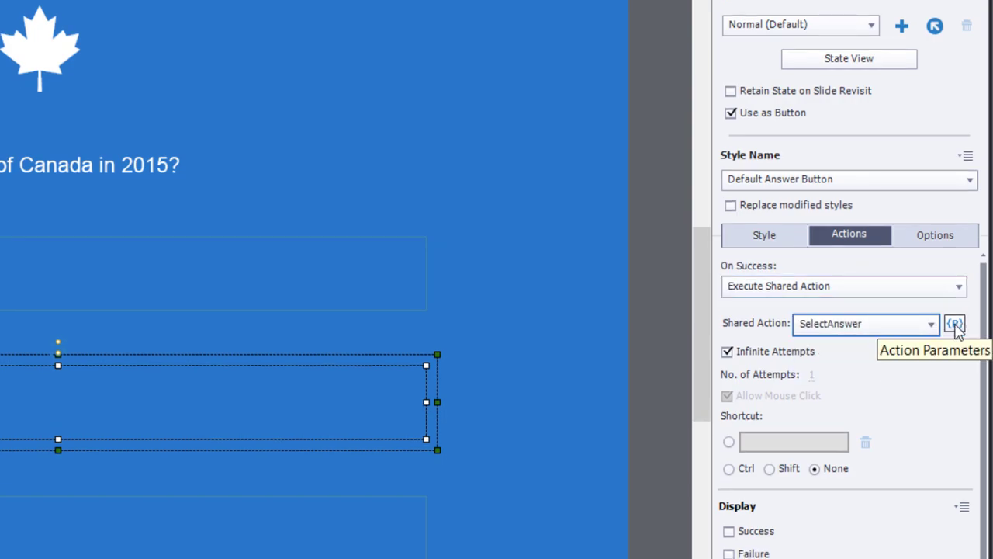
# - In the action parameters for Answer_Text_B, set the selected answer's icon to Answer_Icon_B and its state to Correct
pyautogui.click(955, 324)
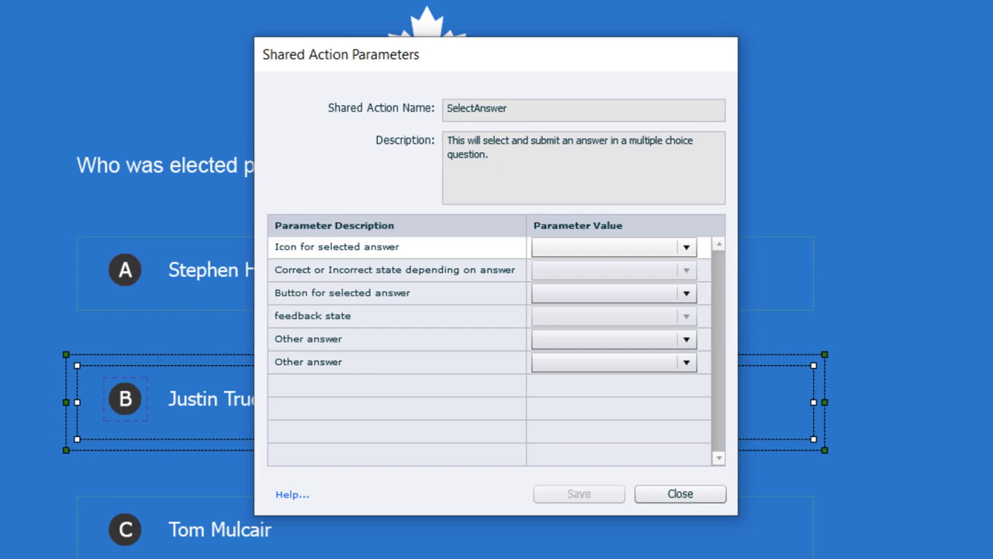
pyautogui.click(636, 247)
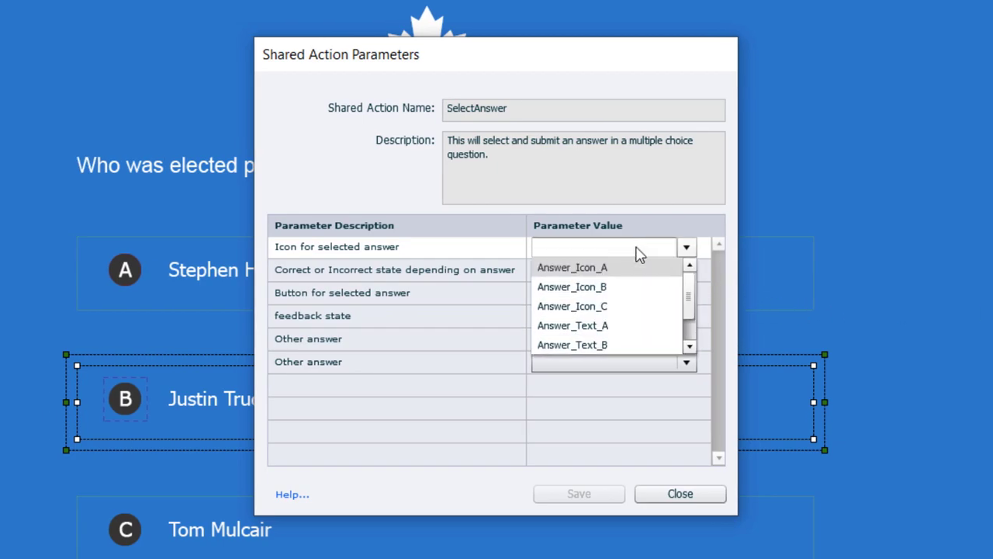
pyautogui.click(615, 289)
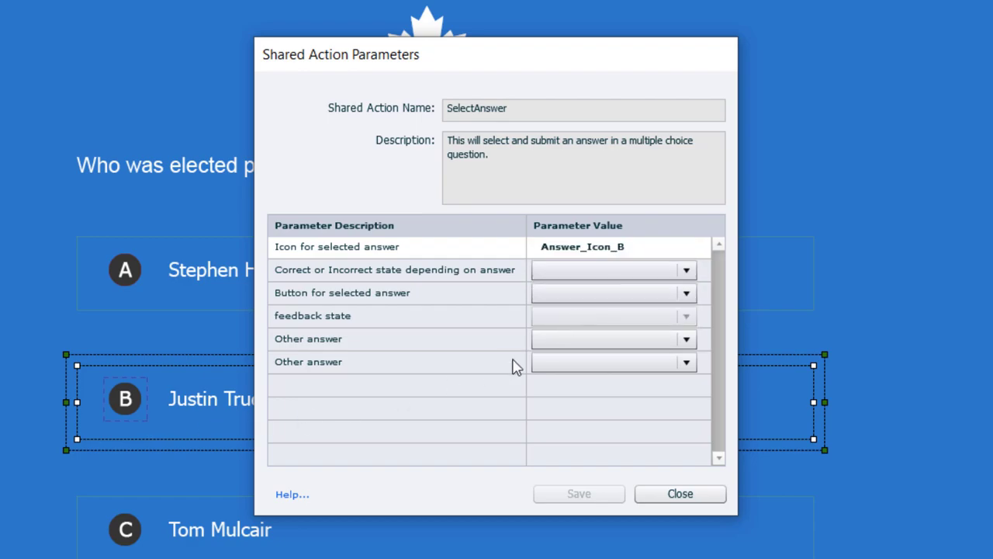
pyautogui.click(625, 277)
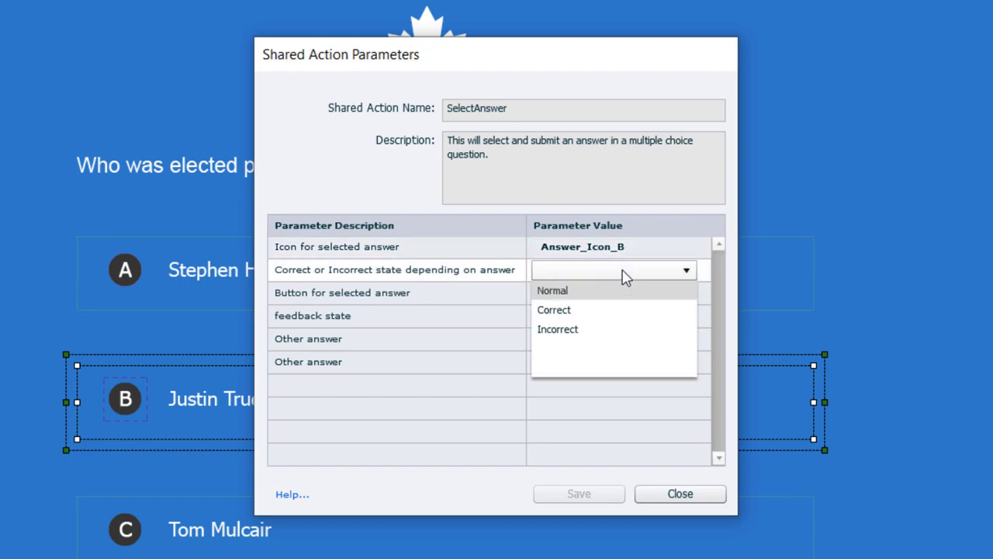
pyautogui.click(581, 312)
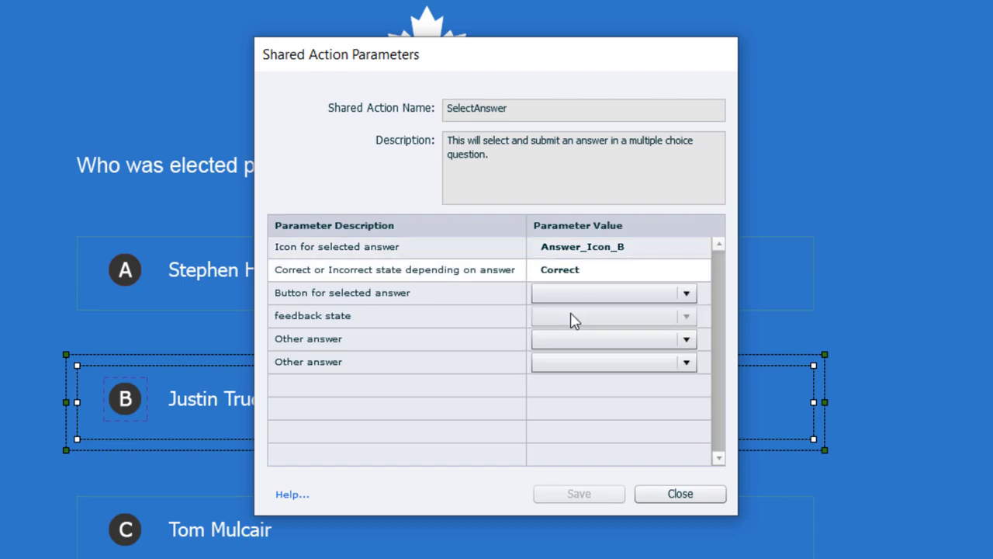
# - Set the selected answer's button parameter to Answer_Text_B and the feedback state parameter to Feedback
pyautogui.click(608, 299)
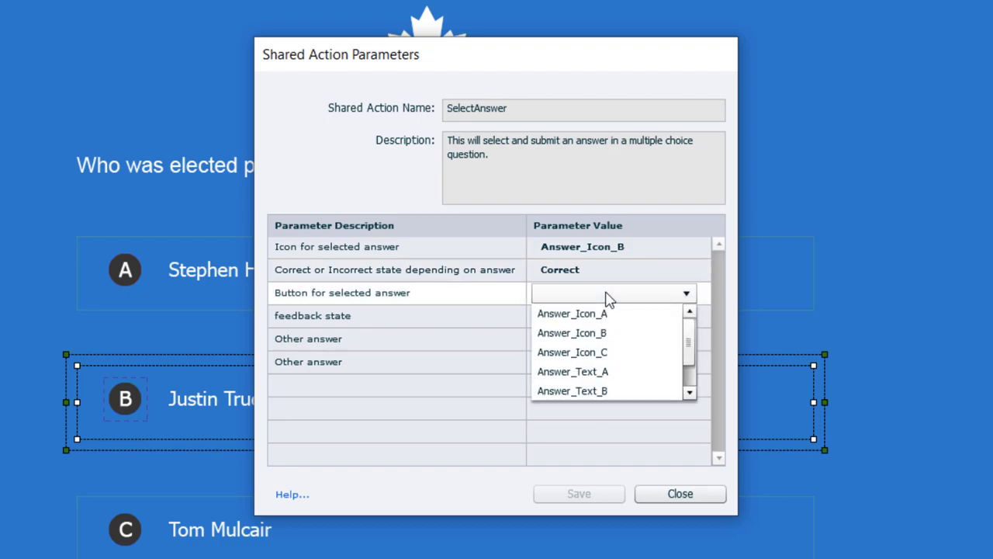
pyautogui.click(622, 391)
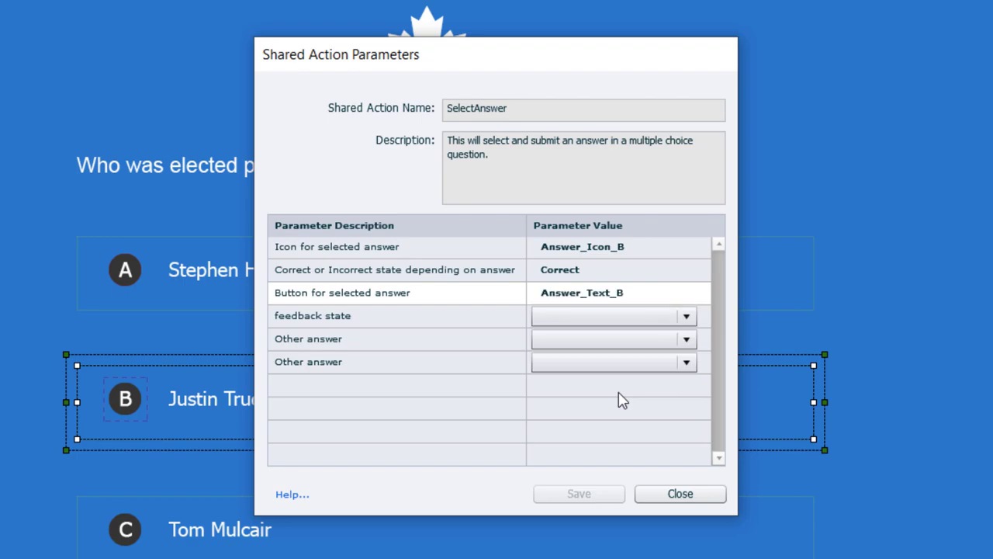
pyautogui.click(614, 320)
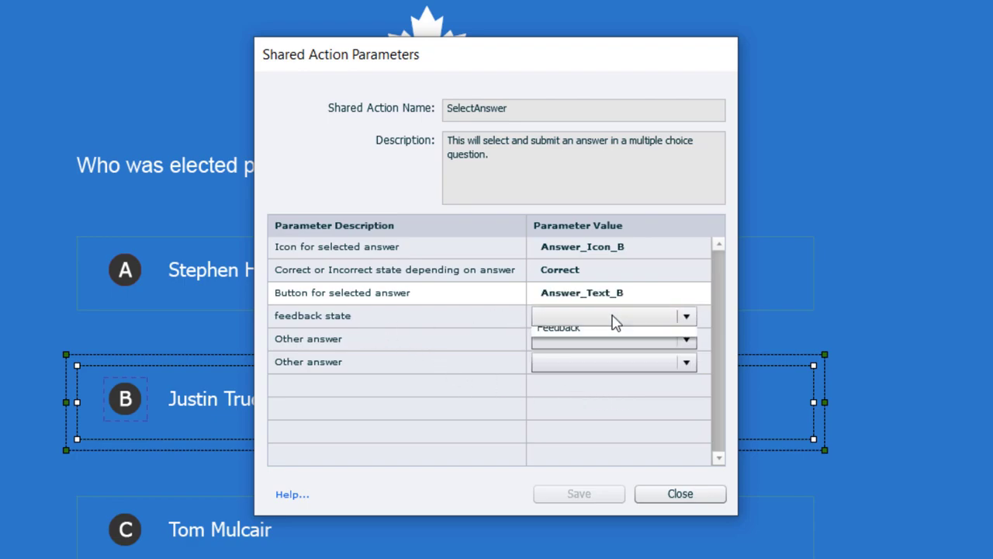
pyautogui.click(597, 362)
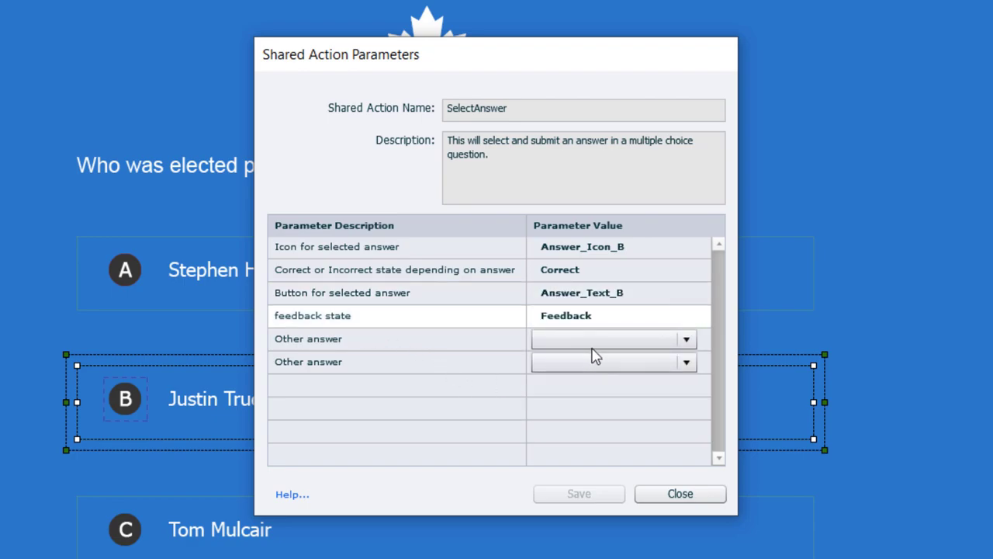
# - Set the two other-answer parameters to Answer_Text_A and Answer_Text_C, and save the shared action parameters for Answer_Text_B
pyautogui.click(595, 341)
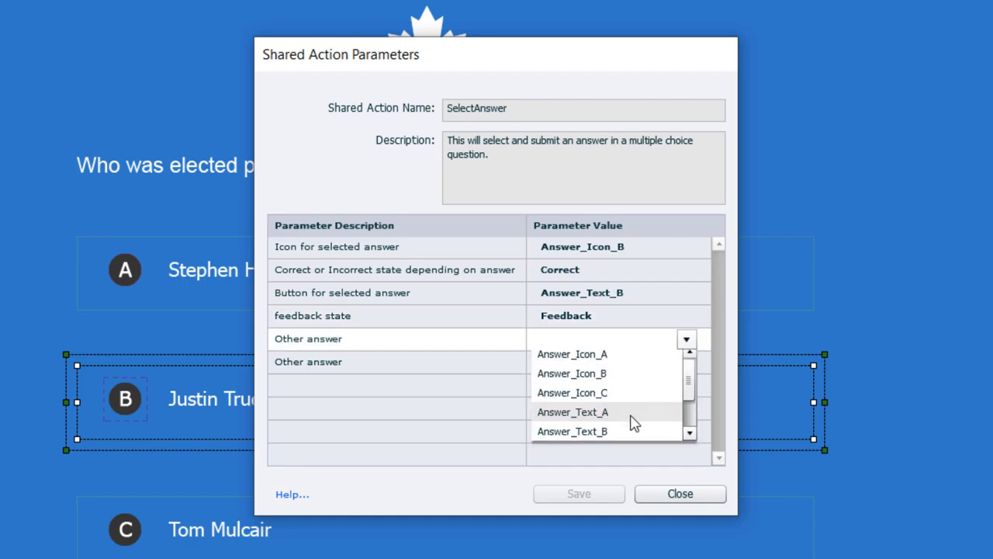
pyautogui.click(634, 419)
pyautogui.click(609, 365)
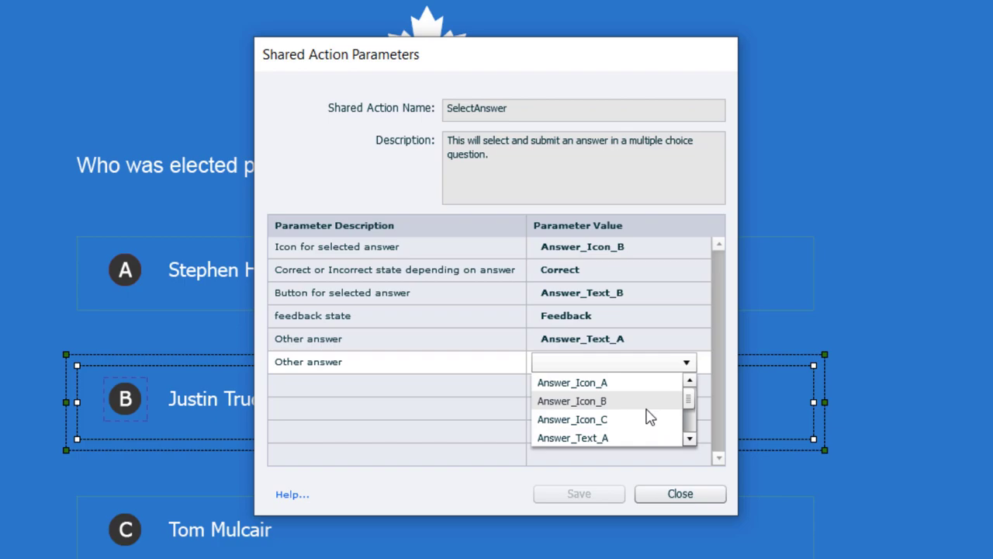
pyautogui.scroll(-1, 647, 414)
pyautogui.click(619, 420)
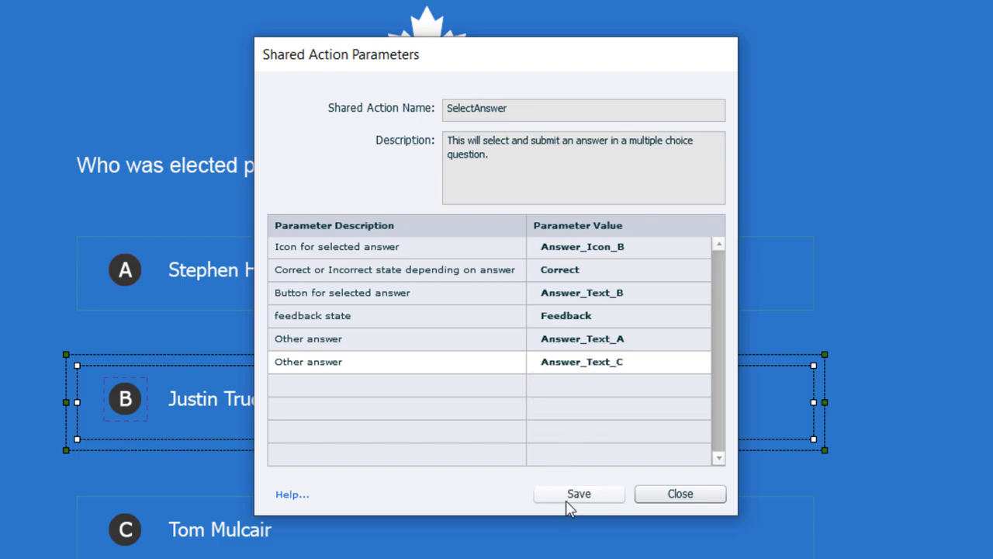
pyautogui.click(573, 495)
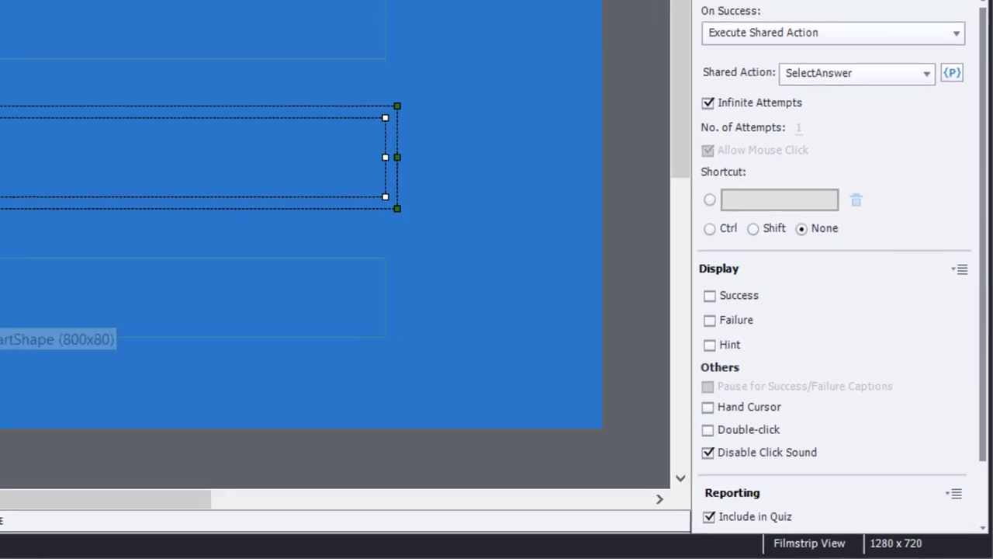
# - Set the success action of the Answer_Text_C button to Execute Shared Action with SelectAnswer
pyautogui.click(465, 424)
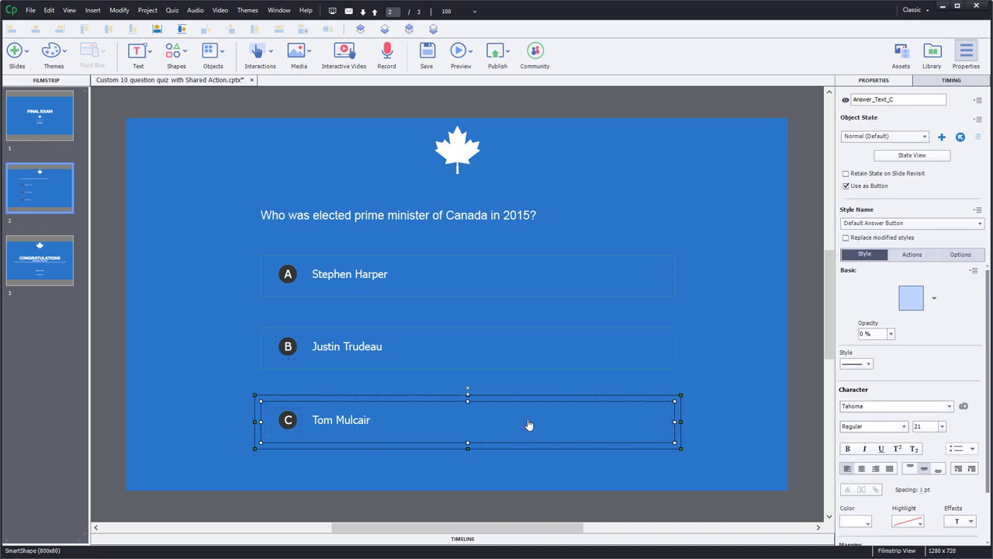
pyautogui.click(912, 255)
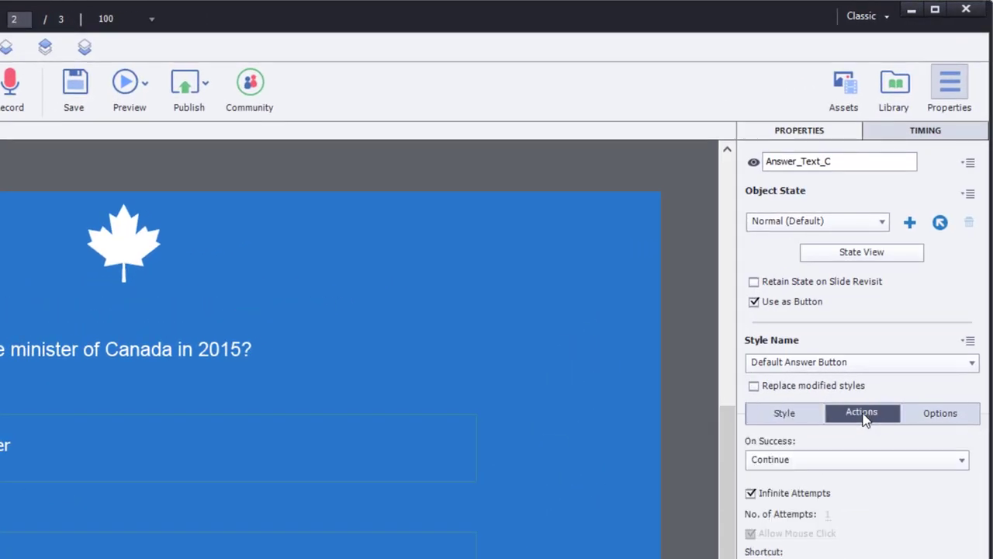
pyautogui.click(853, 462)
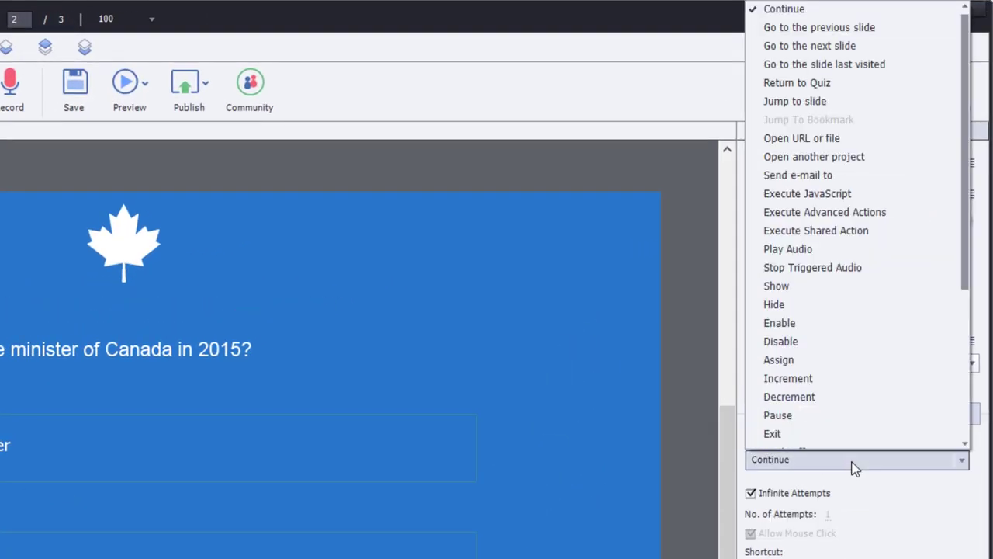
pyautogui.click(868, 232)
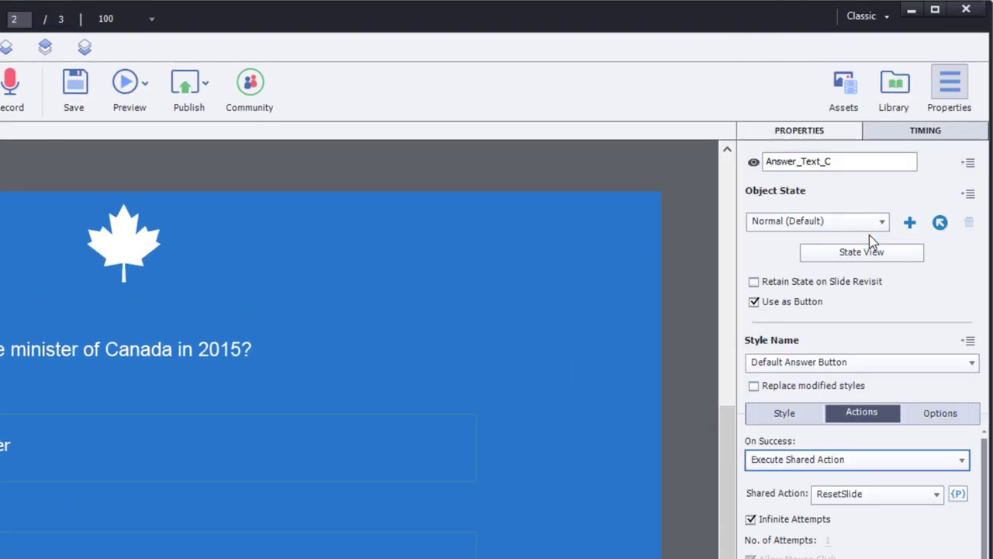
pyautogui.click(878, 495)
pyautogui.click(883, 532)
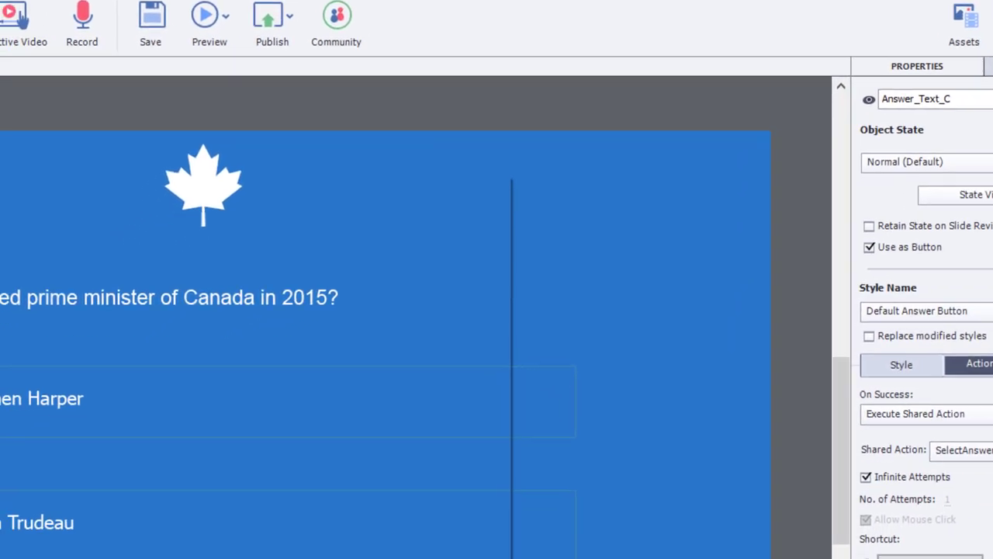
# - In the action parameters for Answer_Text_C, set the selected answer's icon to Answer_Icon_C and its state to Incorrect
pyautogui.click(959, 495)
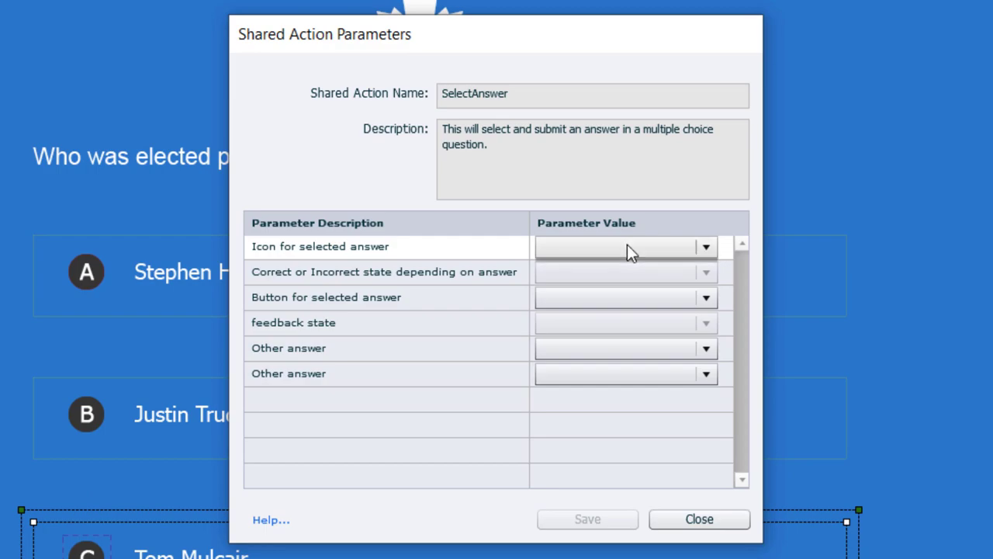
pyautogui.click(631, 248)
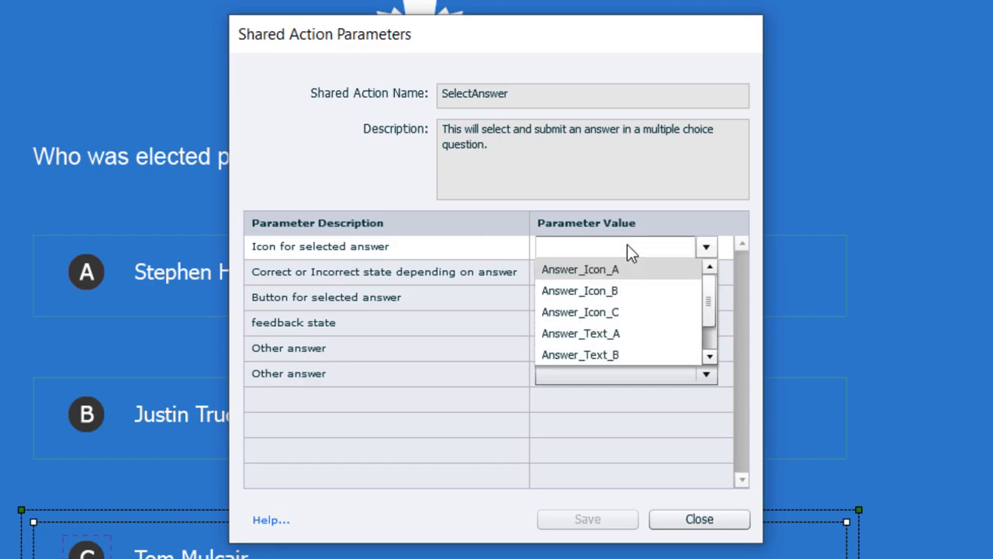
pyautogui.click(636, 314)
pyautogui.click(637, 273)
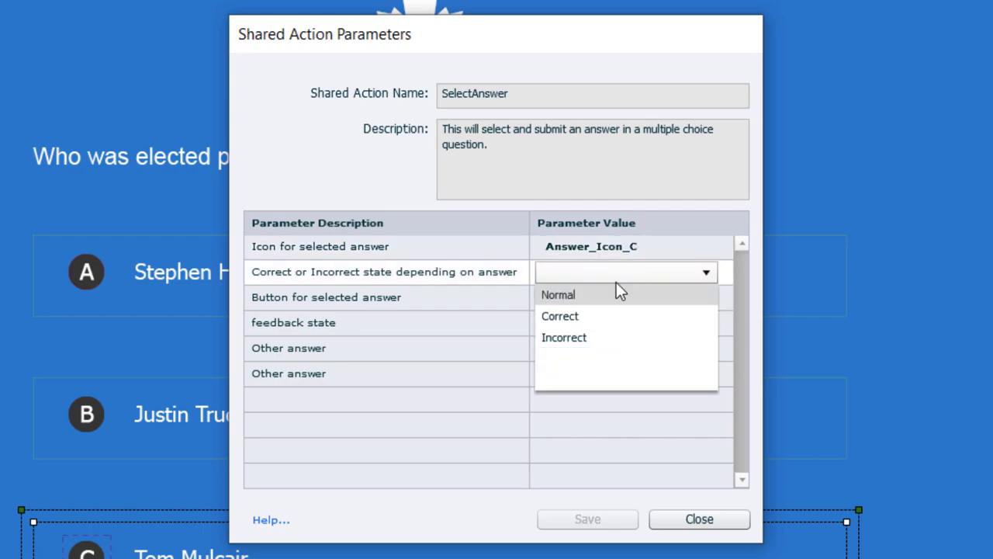
pyautogui.click(597, 337)
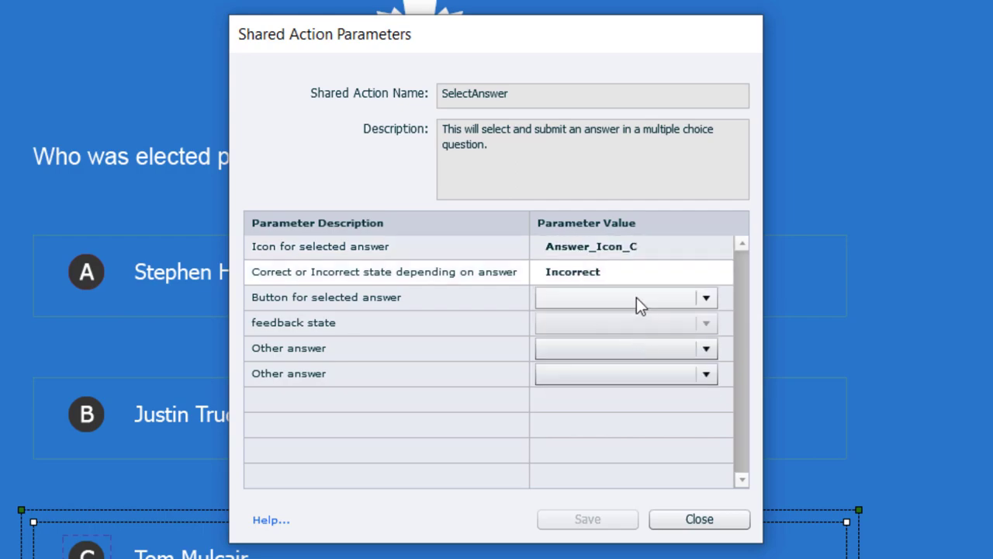
# - Set the selected answer's button parameter to Answer_Text_C and the feedback state parameter to Feedback
pyautogui.click(638, 299)
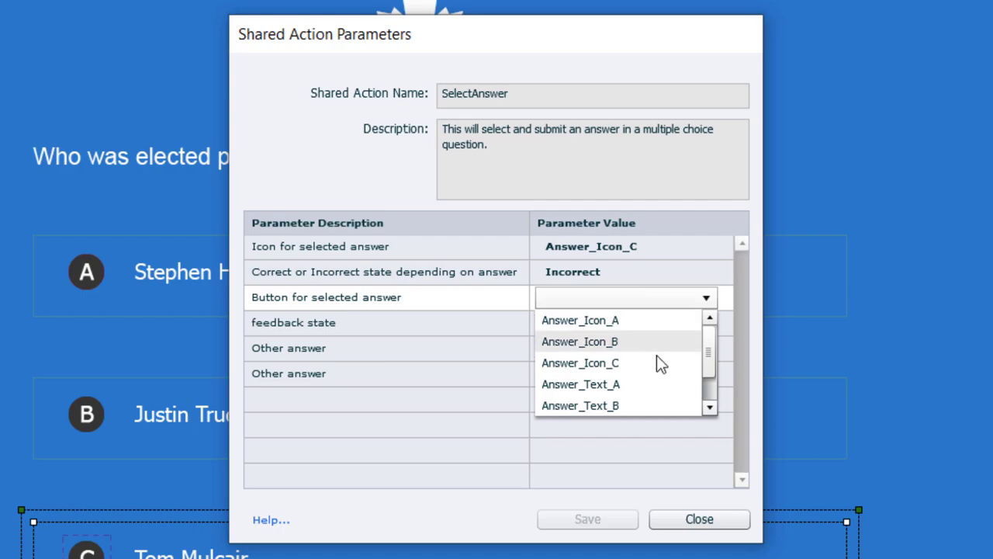
pyautogui.scroll(-1, 644, 381)
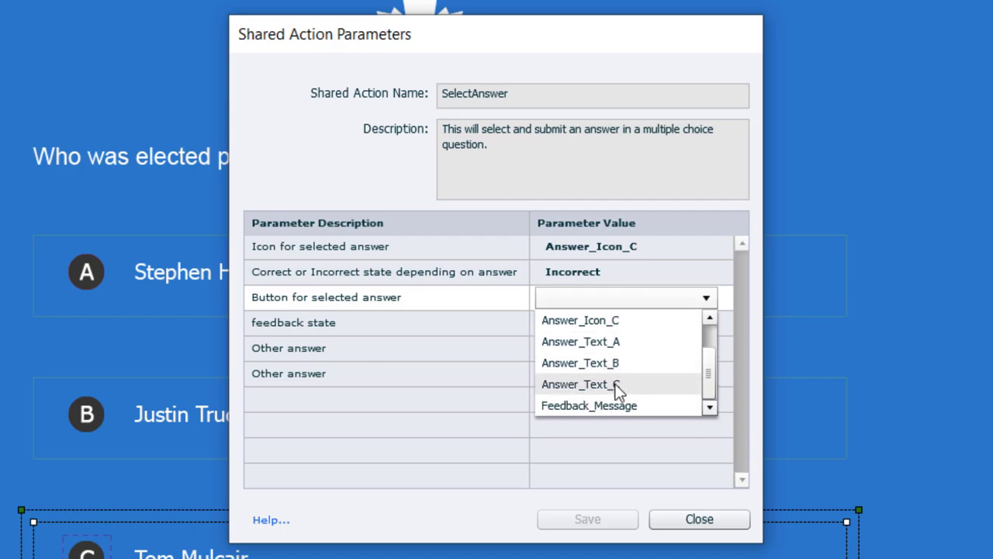
pyautogui.click(620, 388)
pyautogui.click(607, 332)
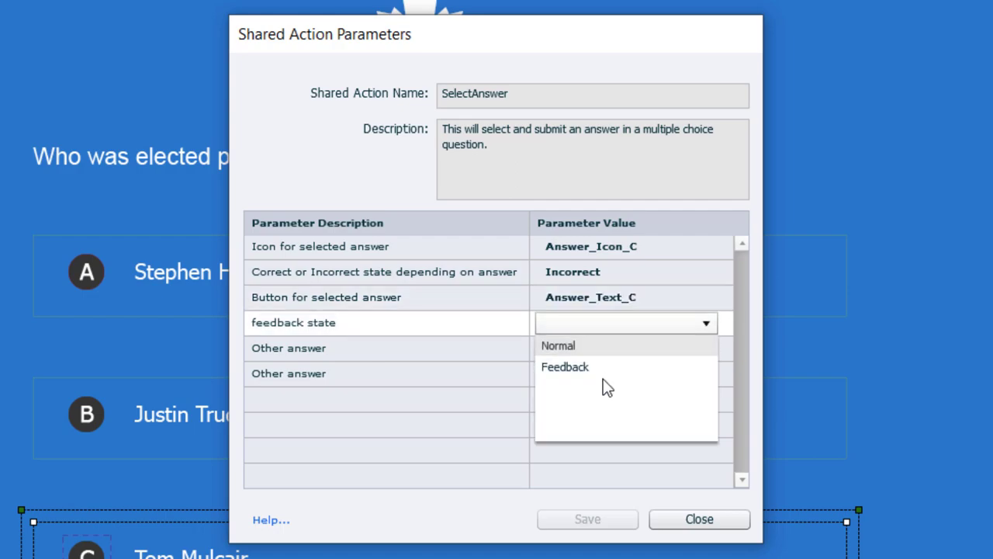
pyautogui.click(596, 368)
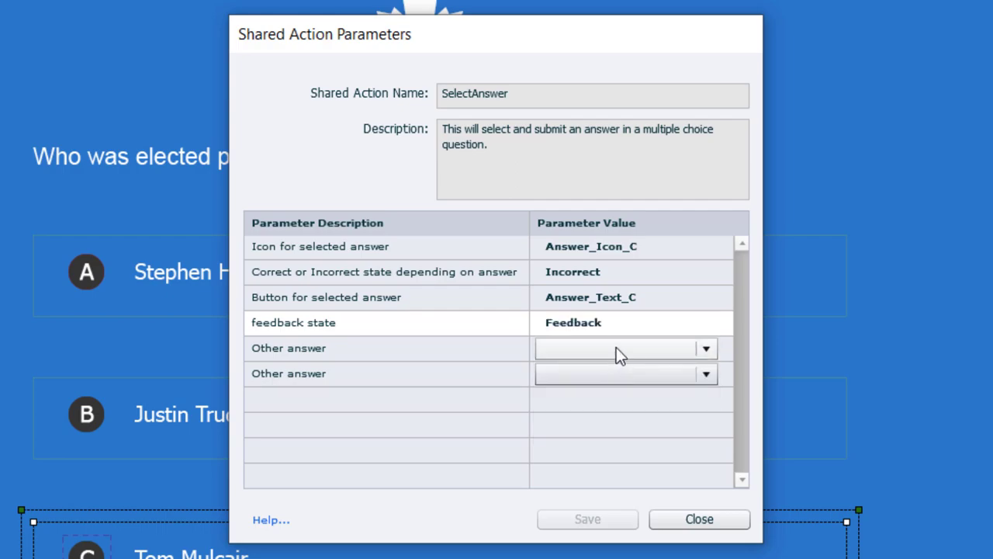
# - Set the two other-answer parameters for Answer_Text_C to Answer_Text_A and Answer_Text_B
pyautogui.click(617, 354)
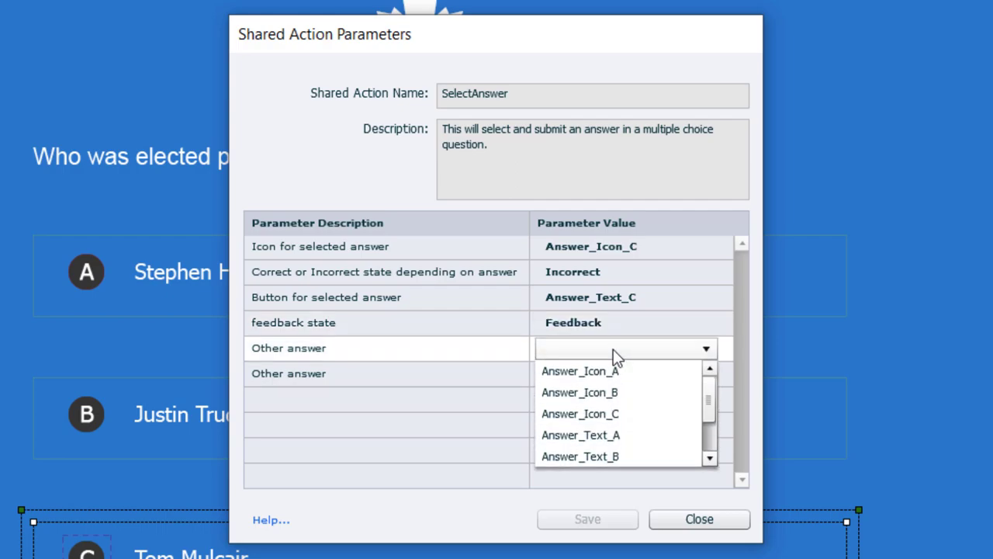
pyautogui.click(629, 436)
pyautogui.click(609, 376)
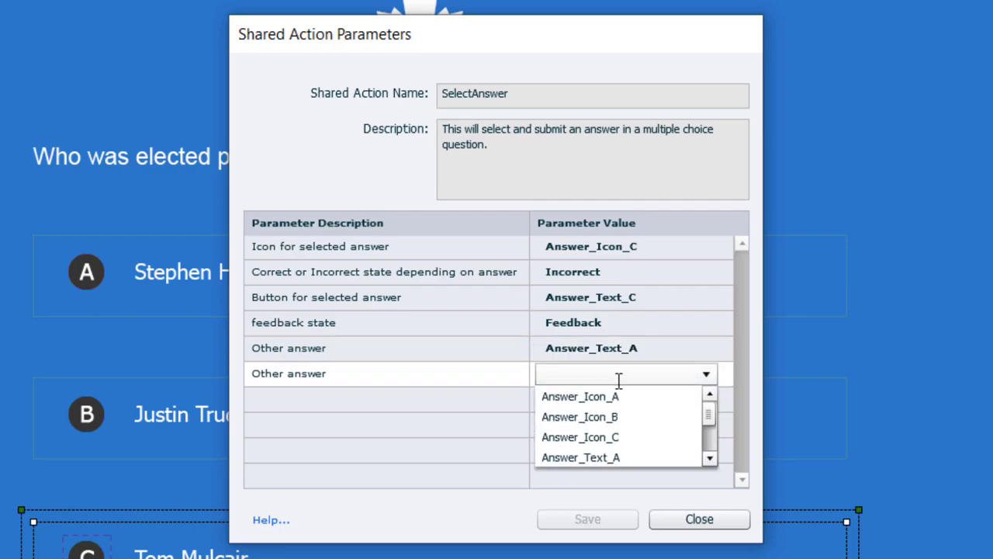
pyautogui.scroll(-1, 624, 420)
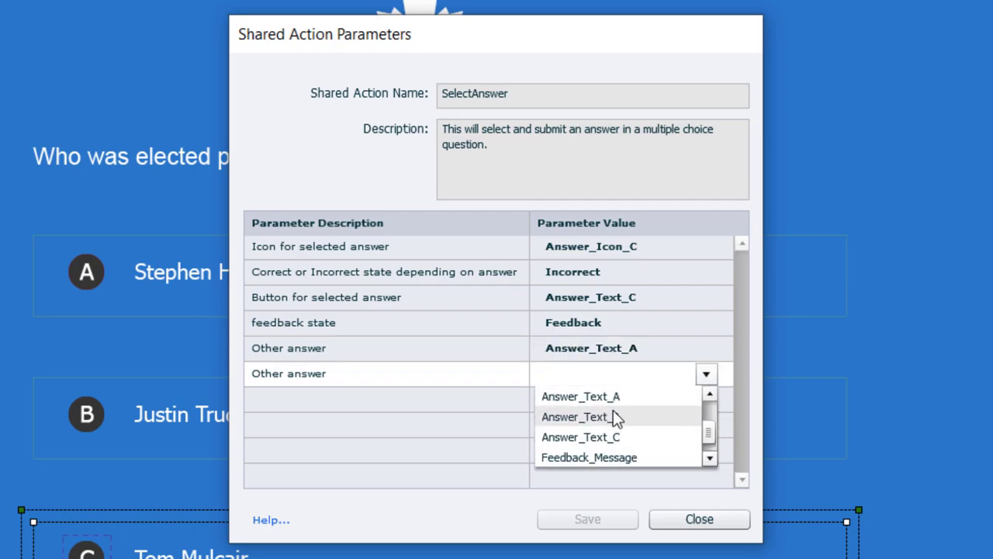
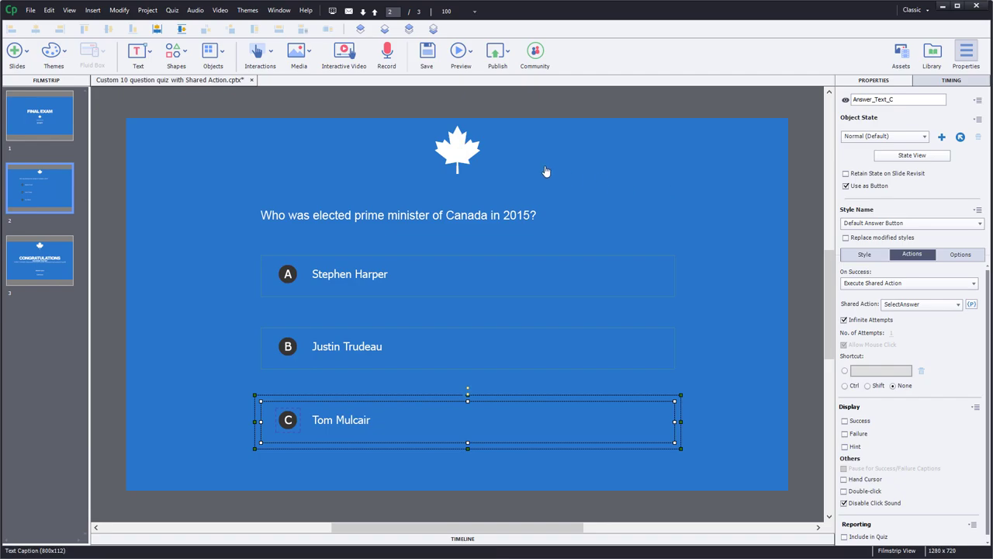
# - Set the on-enter action of the Congratulations results slide to Execute Advanced Actions
pyautogui.click(52, 260)
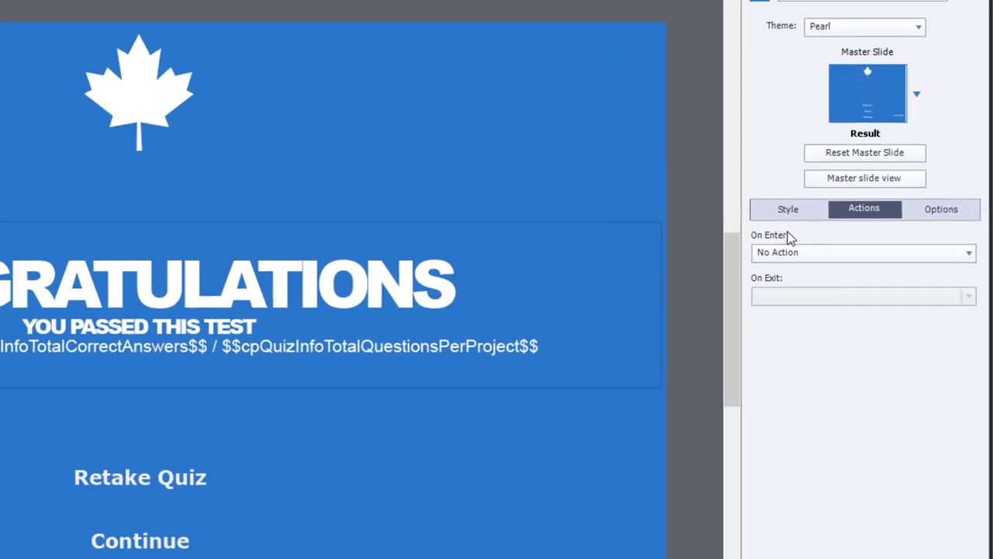
pyautogui.click(827, 258)
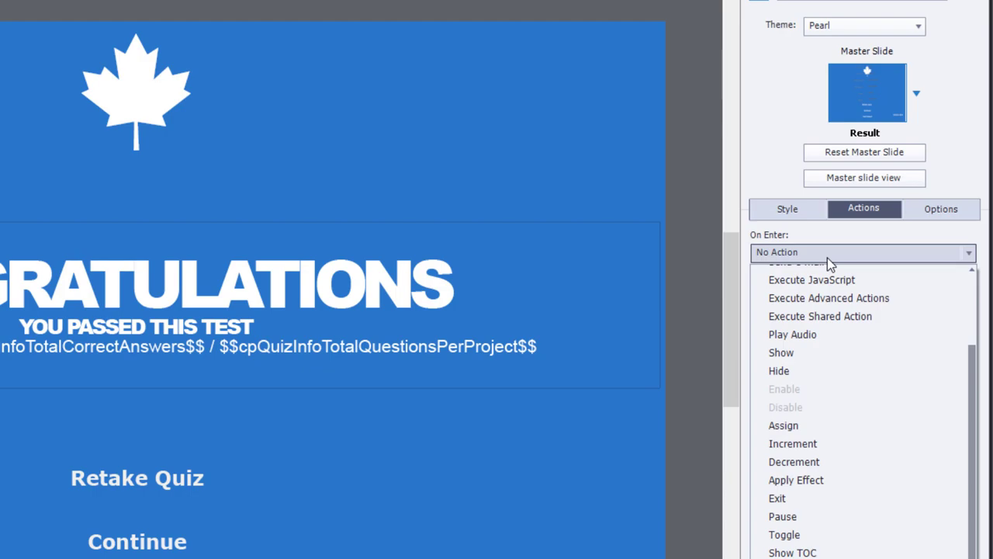
pyautogui.click(843, 300)
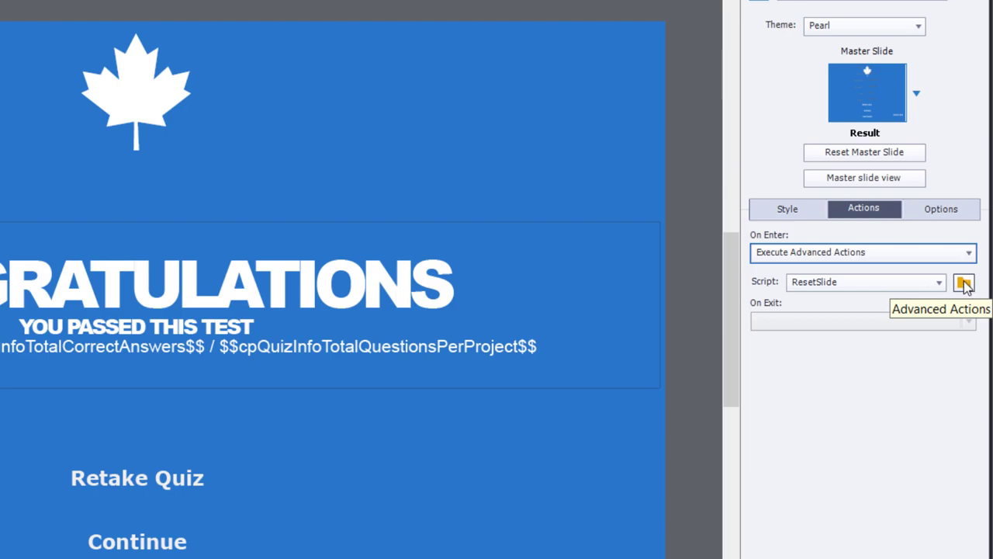
# - Create a new blank advanced action named QuizResults from the results slide's on-enter script setting
pyautogui.click(965, 283)
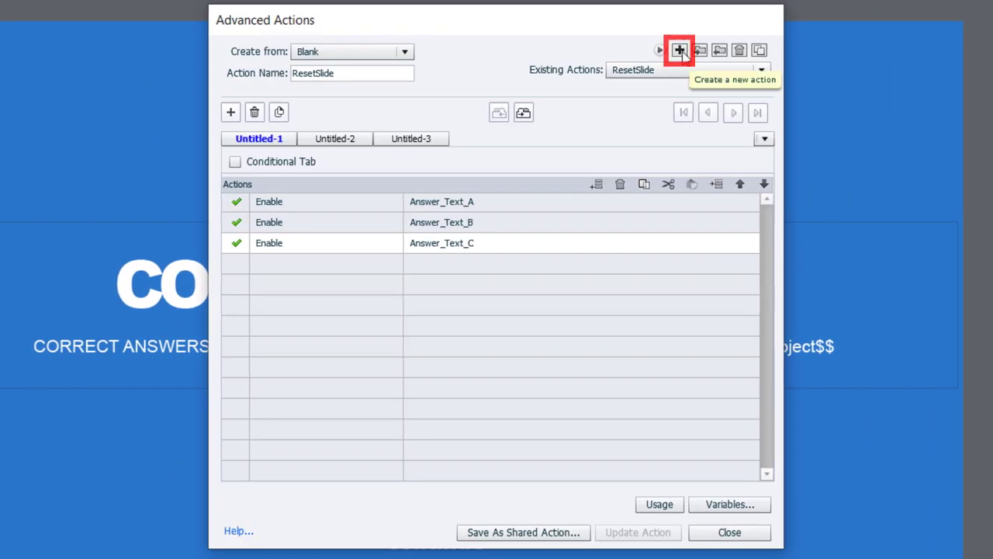
pyautogui.click(680, 50)
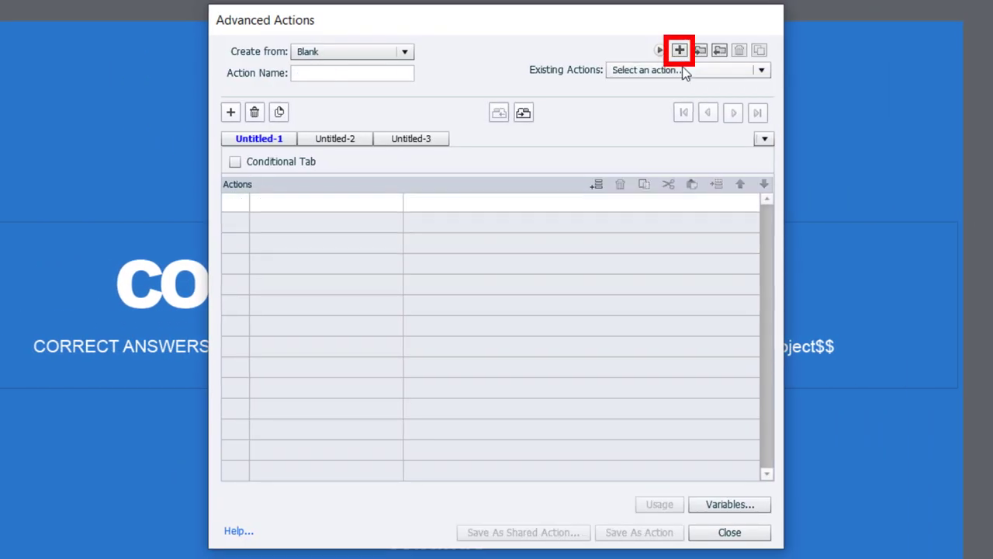
pyautogui.click(348, 75)
pyautogui.write('Qui')
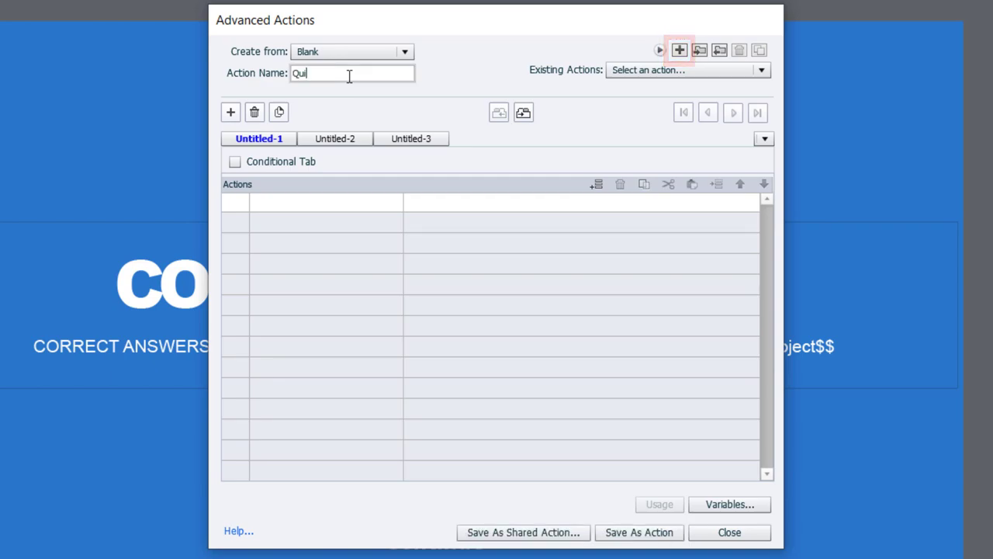
pyautogui.write('zResults')
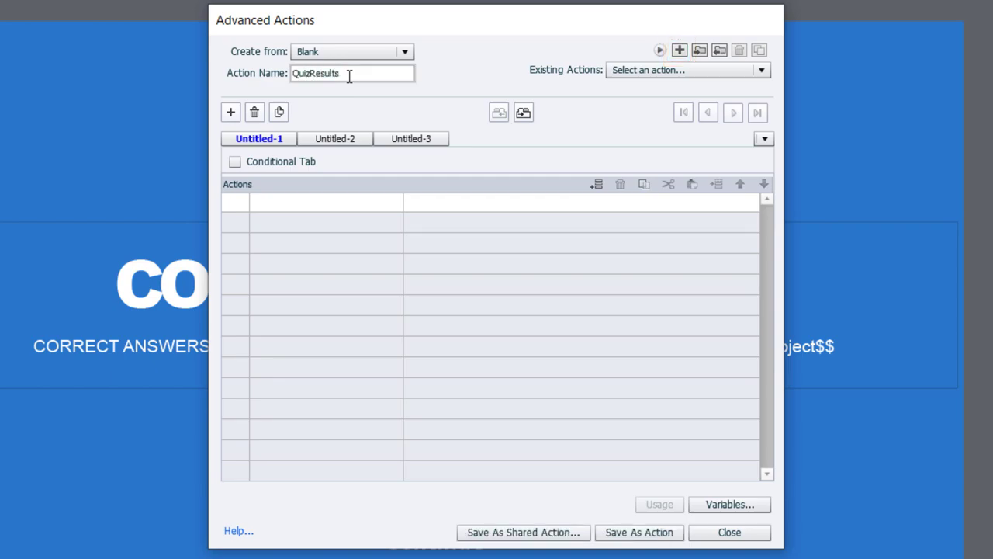
# - Make the QuizResults action conditional and choose cpQuizInfoPassFail as the variable of its first IF condition
pyautogui.click(236, 163)
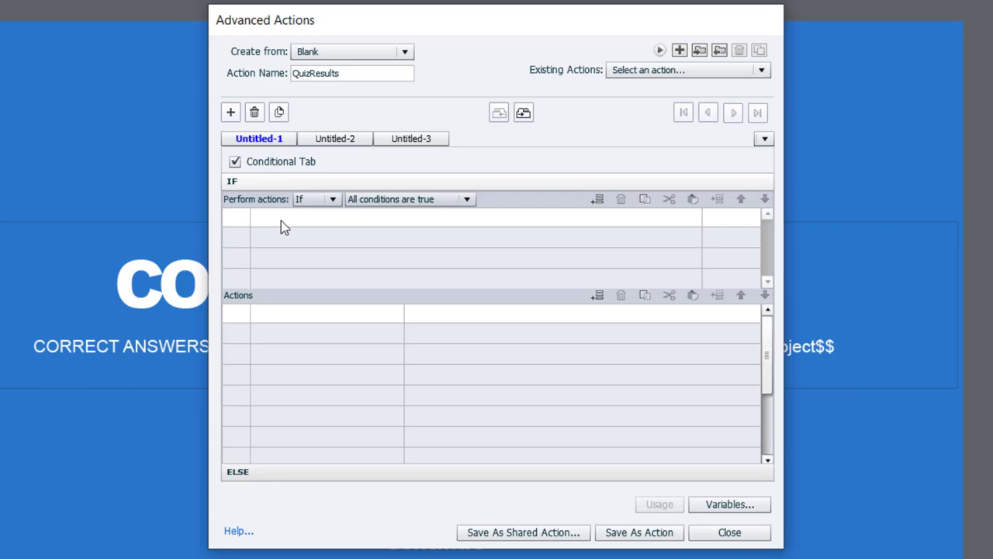
pyautogui.doubleClick(282, 221)
pyautogui.click(281, 221)
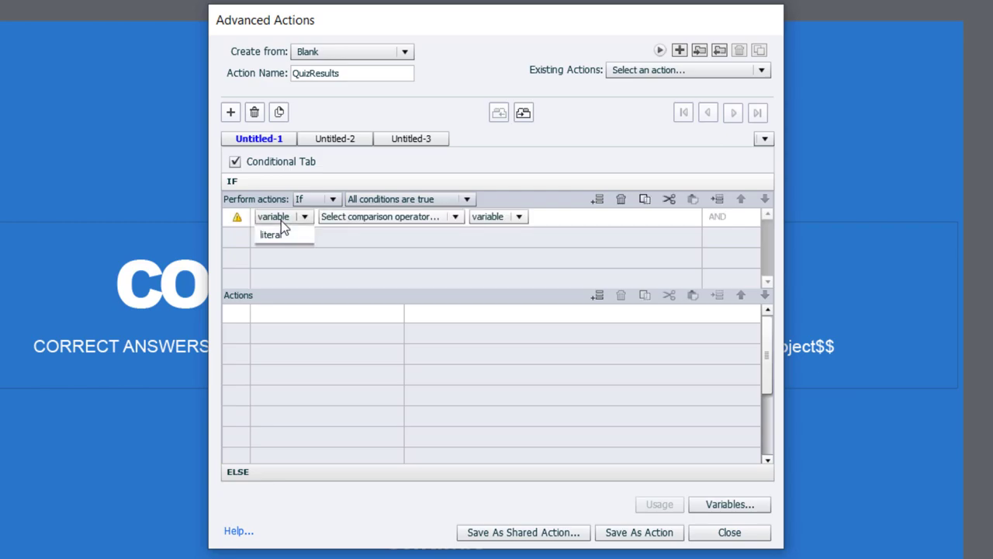
pyautogui.click(284, 233)
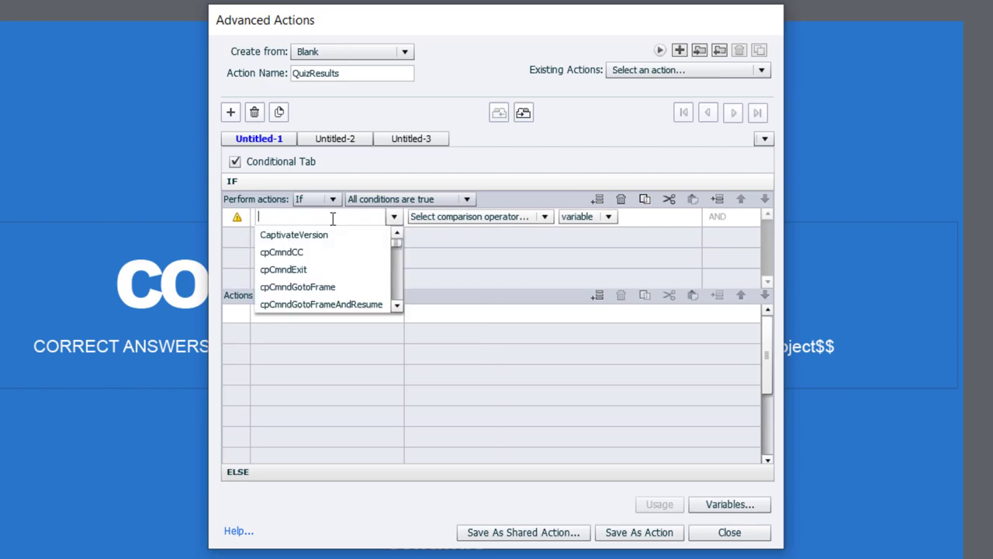
pyautogui.write('cpq')
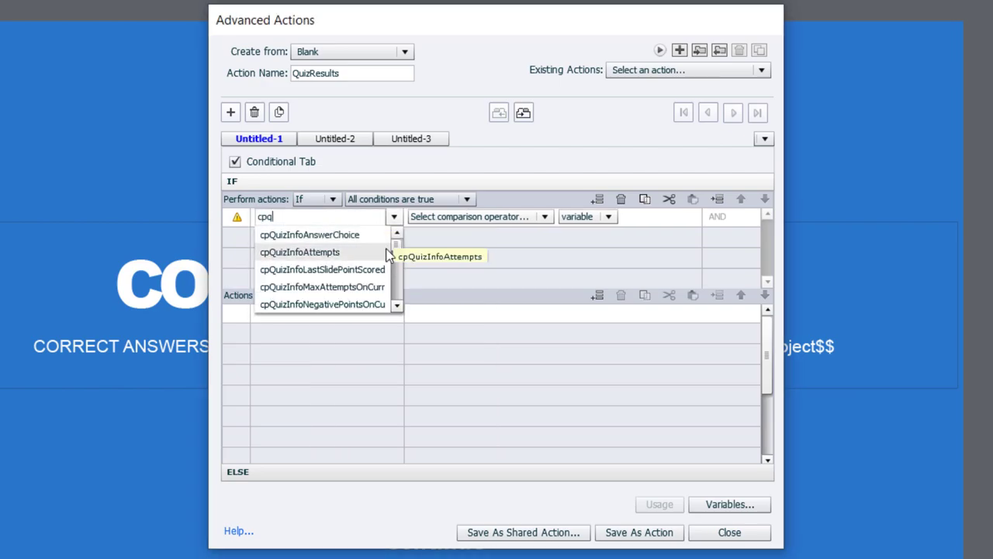
pyautogui.scroll(-3, 328, 284)
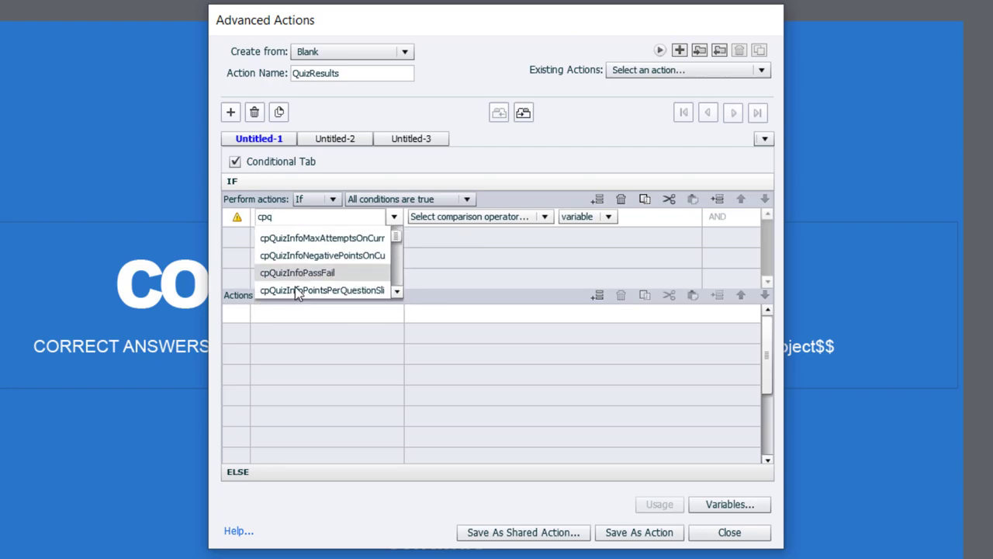
pyautogui.click(297, 289)
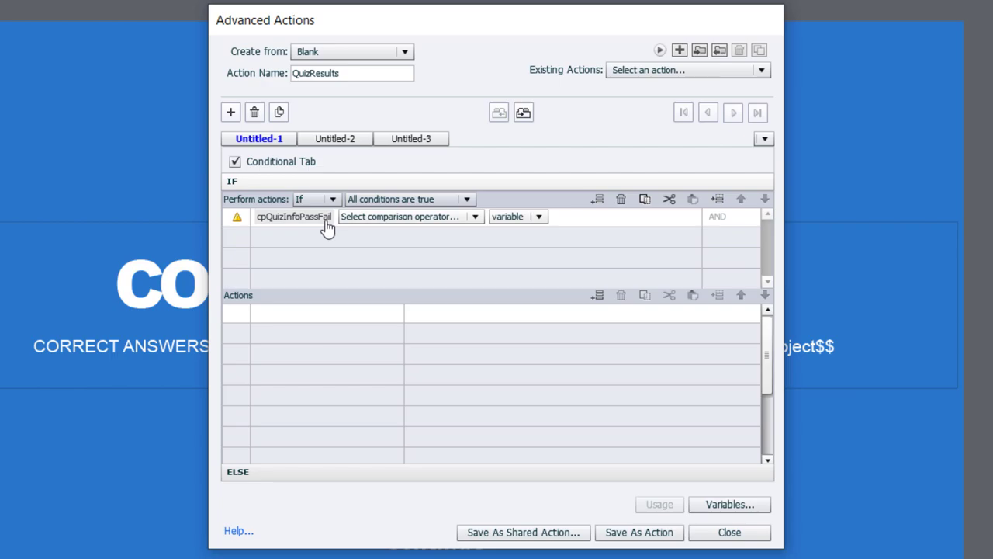
# - Complete the cpQuizInfoPassFail condition with the comparison "is equal to" and the literal value 1
pyautogui.click(368, 221)
pyautogui.click(373, 234)
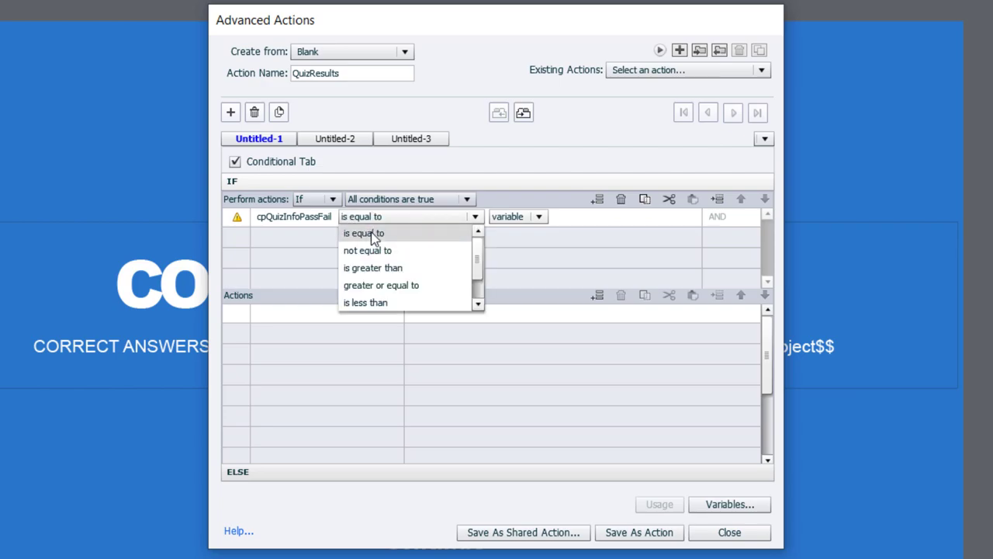
pyautogui.click(435, 216)
pyautogui.click(439, 249)
pyautogui.write('1')
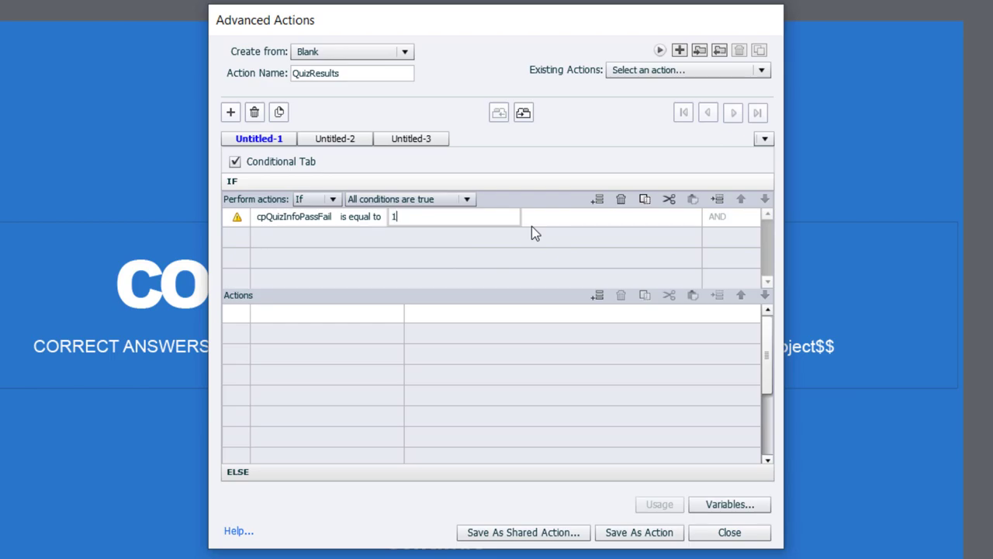
pyautogui.press('Return')
# - Add an action to the IF branch that changes the state of Feedback_Message to Normal
pyautogui.click(313, 320)
pyautogui.press('c')
pyautogui.press('c')
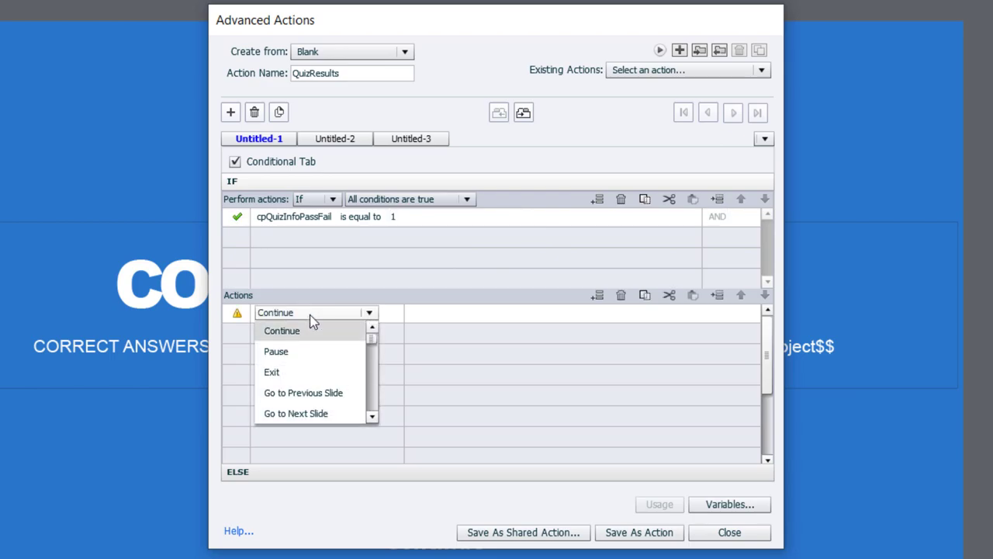
pyautogui.click(315, 337)
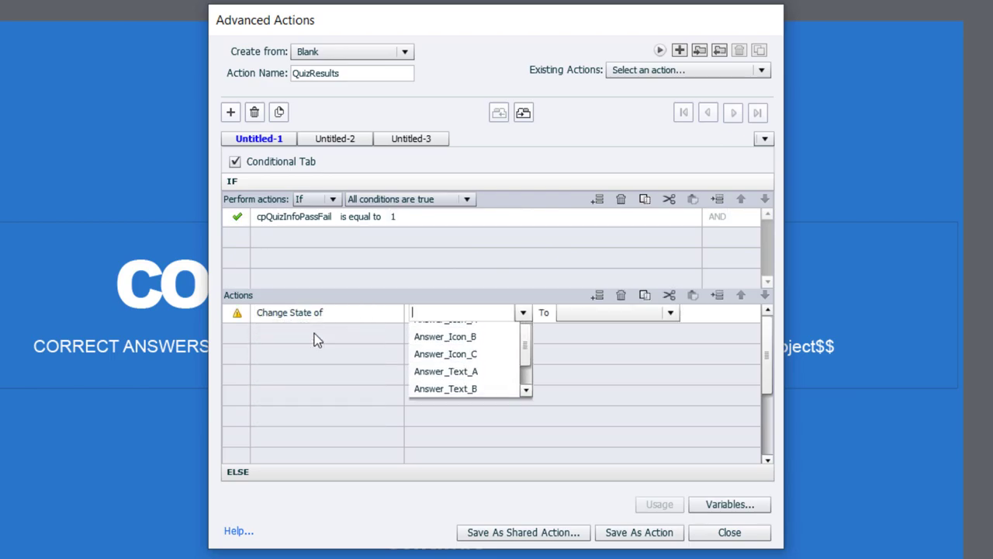
pyautogui.moveTo(524, 354); pyautogui.dragTo(532, 382)
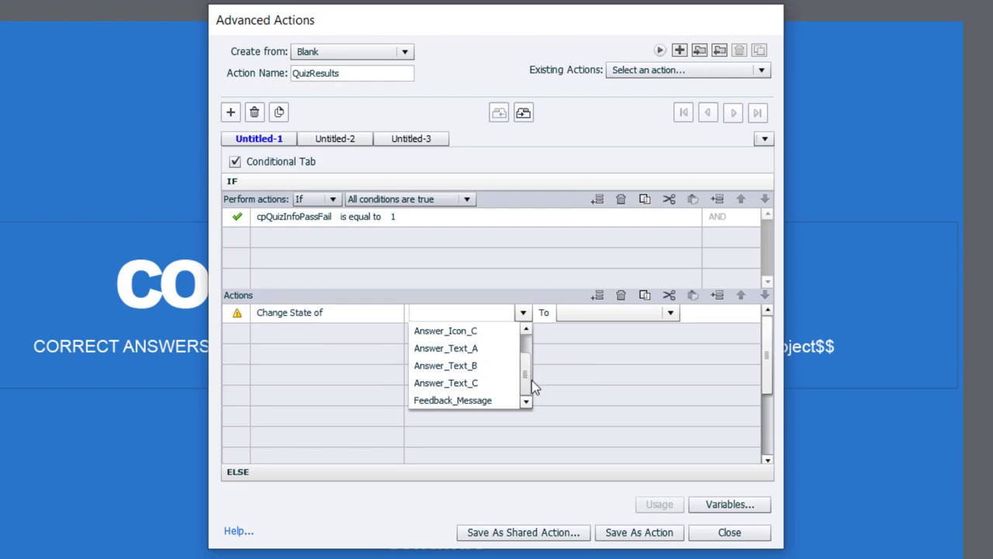
pyautogui.click(428, 401)
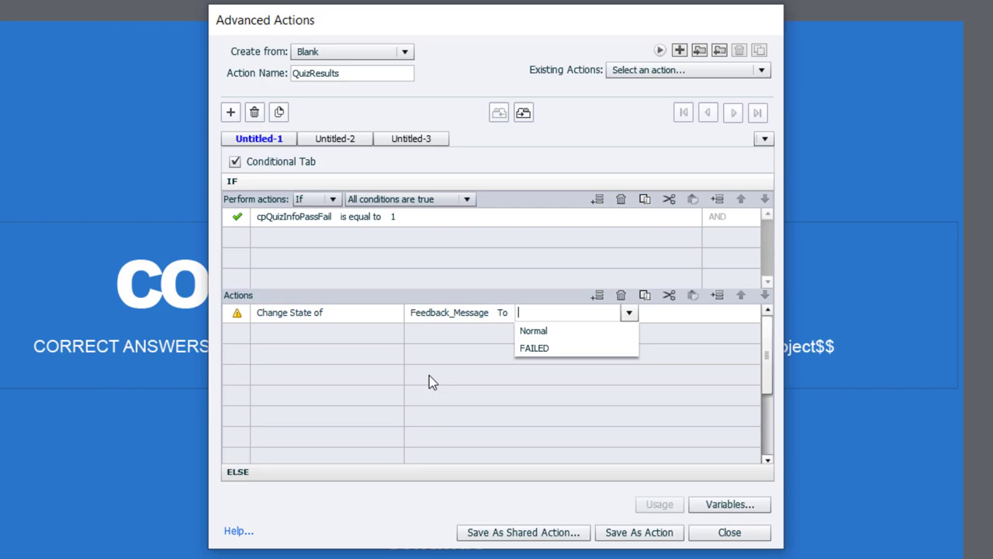
pyautogui.click(533, 330)
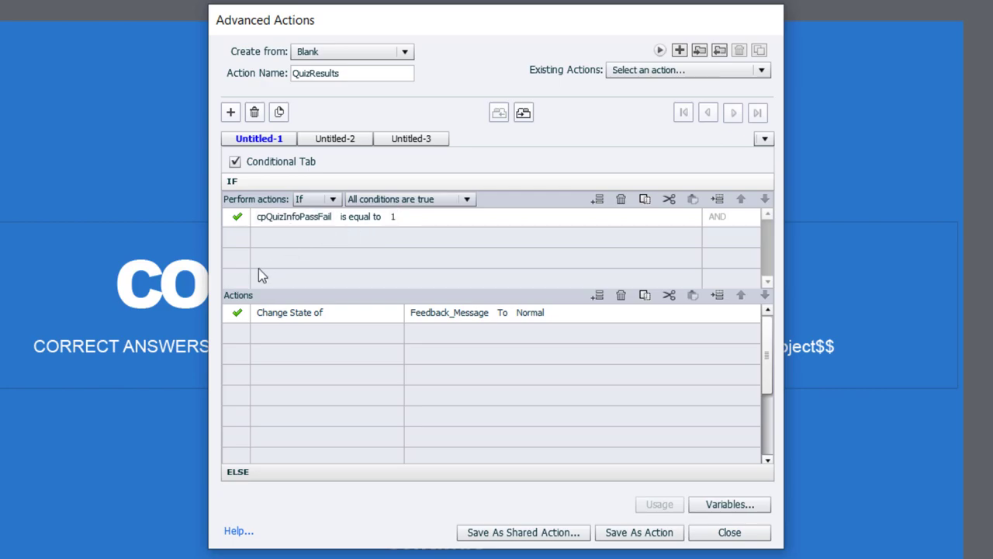
# - Add an action to the ELSE branch that changes the state of Feedback_Message to FAILED
pyautogui.click(342, 465)
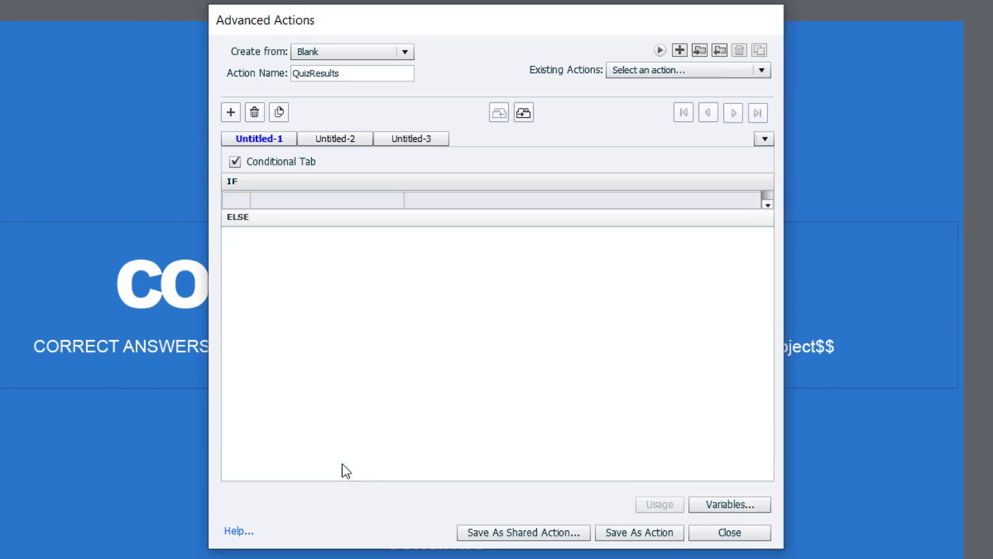
pyautogui.click(291, 236)
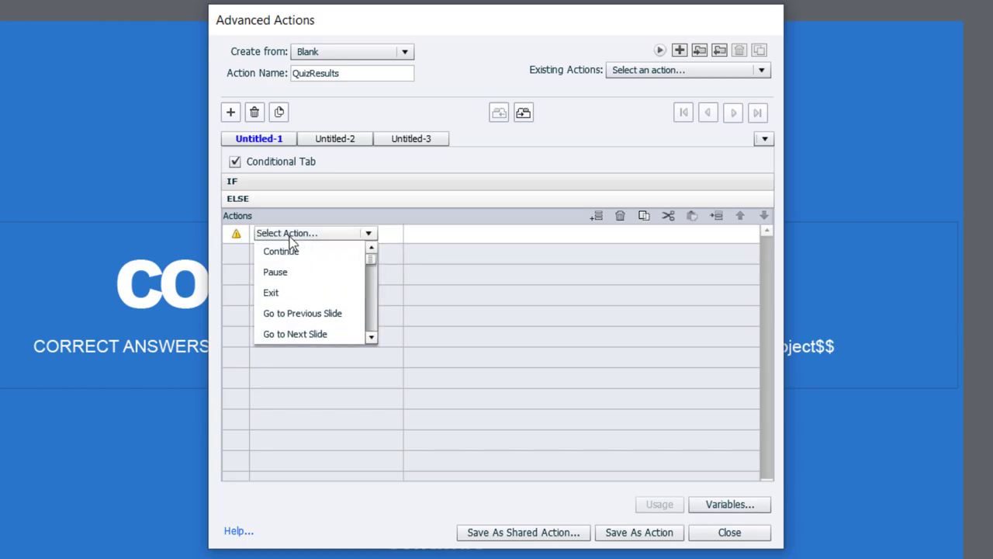
pyautogui.scroll(-5, 291, 244)
pyautogui.click(291, 250)
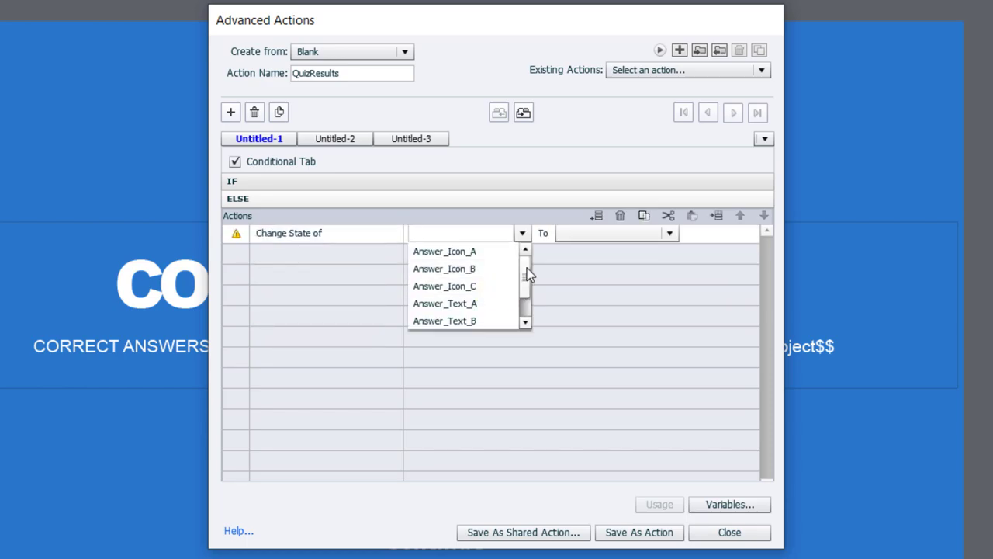
pyautogui.moveTo(527, 268); pyautogui.dragTo(525, 317)
pyautogui.click(477, 322)
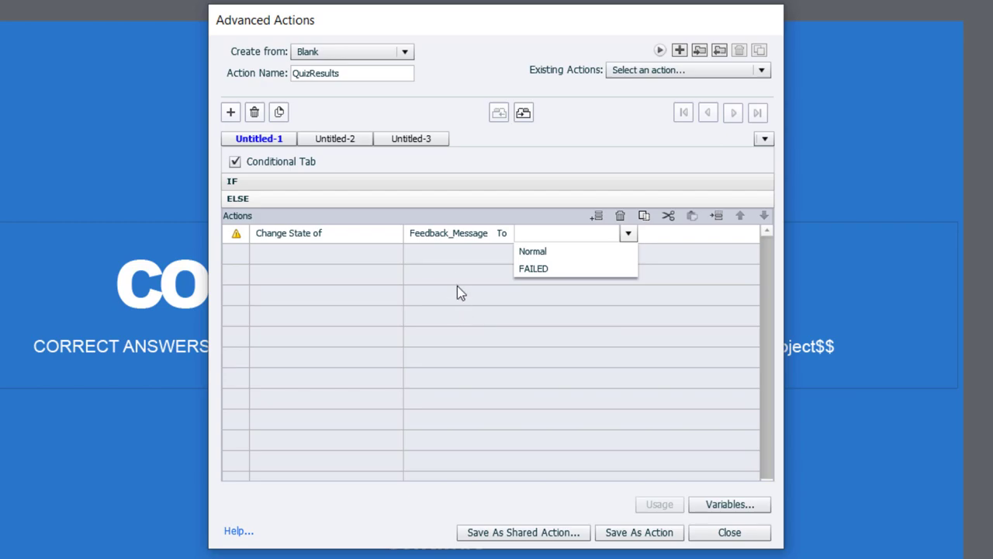
pyautogui.click(534, 270)
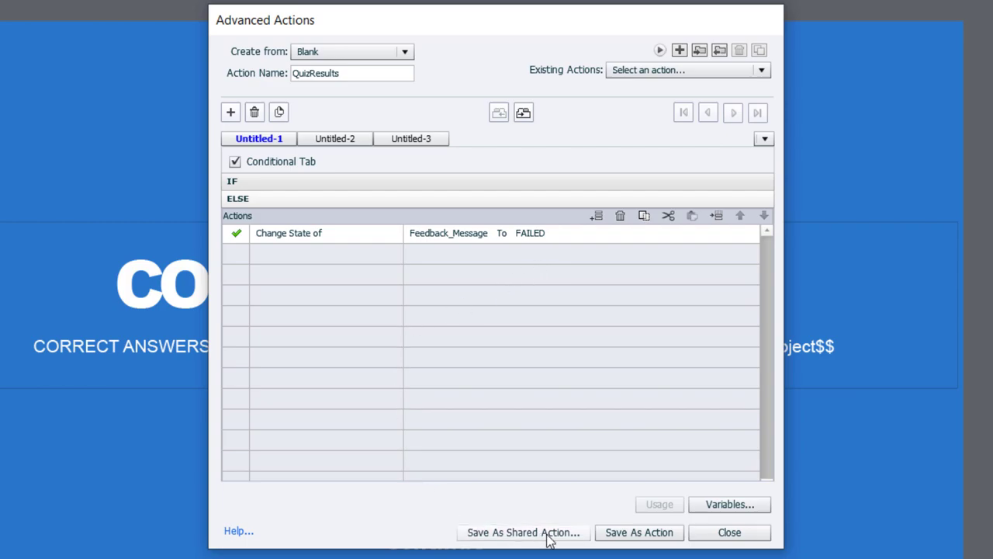
# - Save QuizResults as a regular advanced action and close the action editor
pyautogui.click(639, 532)
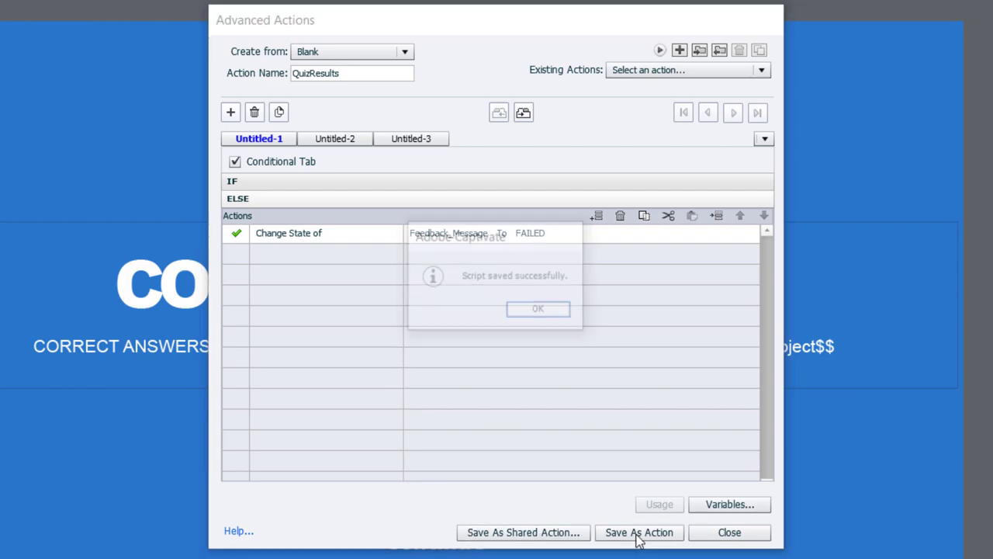
pyautogui.click(546, 310)
pyautogui.click(733, 537)
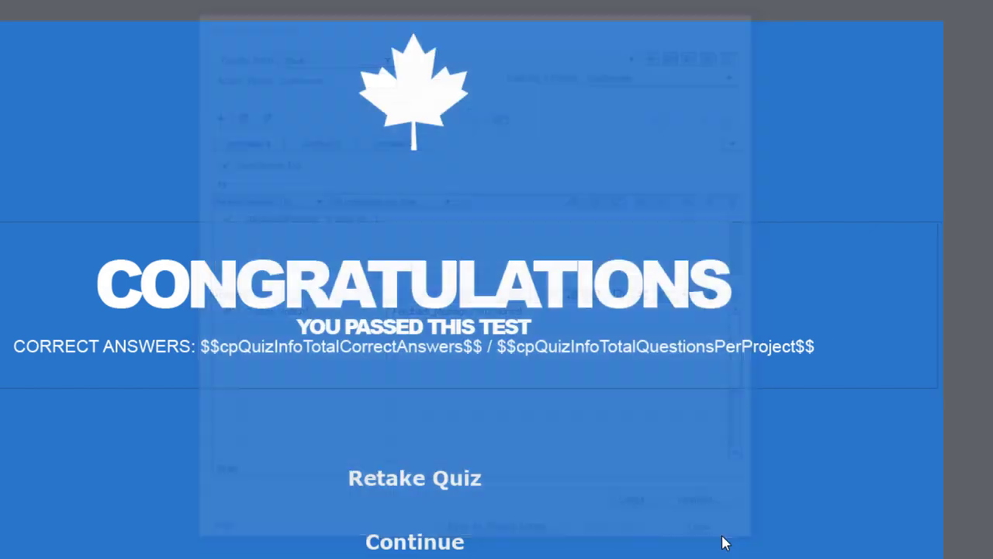
# - Set the results slide's On Enter advanced action script to QuizResults
pyautogui.click(875, 283)
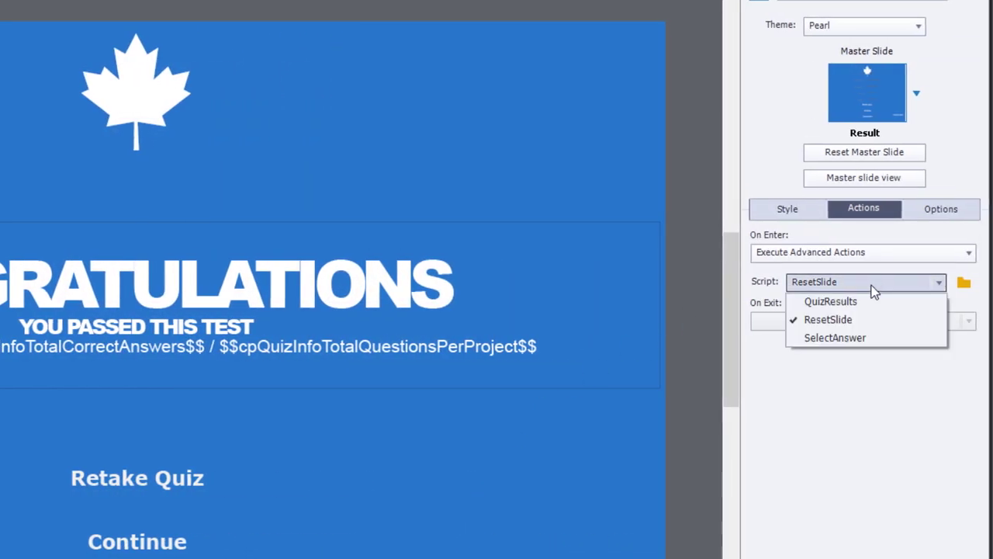
pyautogui.click(846, 301)
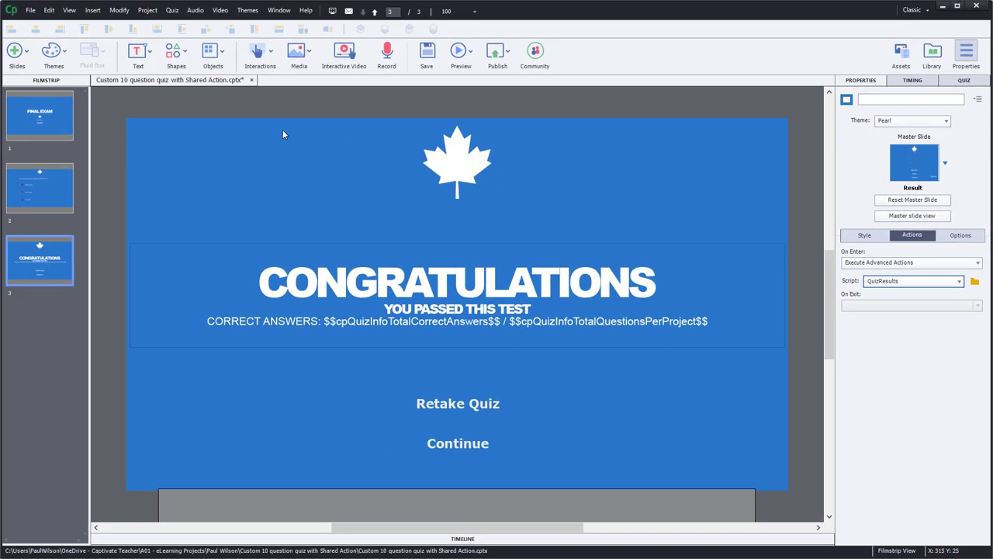
# - Review the quiz preferences for reporting, settings and pass or fail, including the Show Retake Button option, and accept them
pyautogui.click(48, 11)
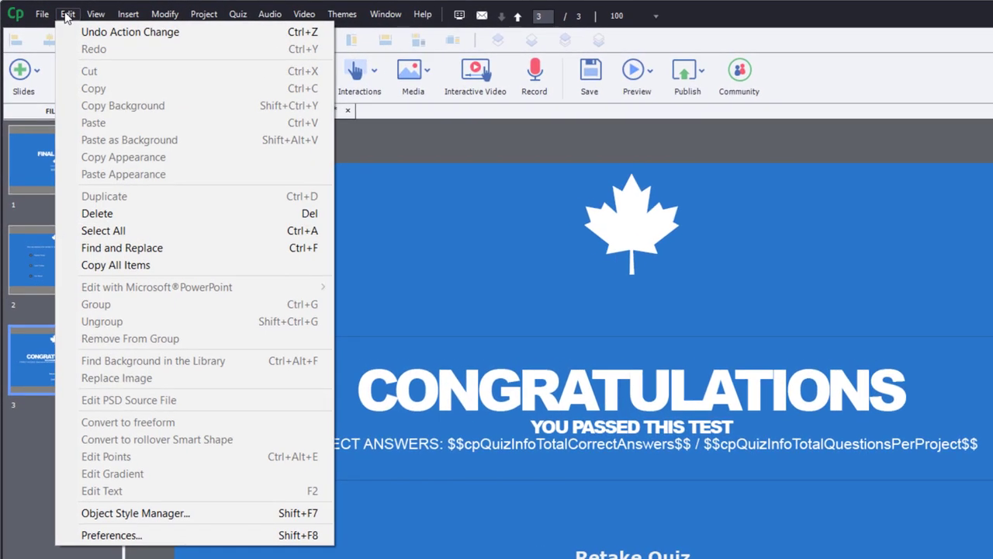
pyautogui.click(110, 534)
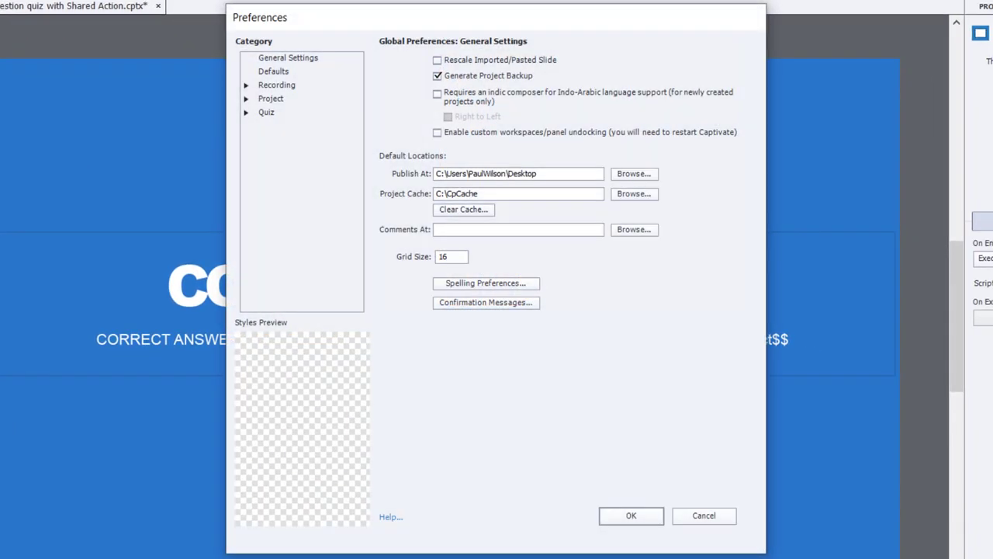
pyautogui.click(245, 113)
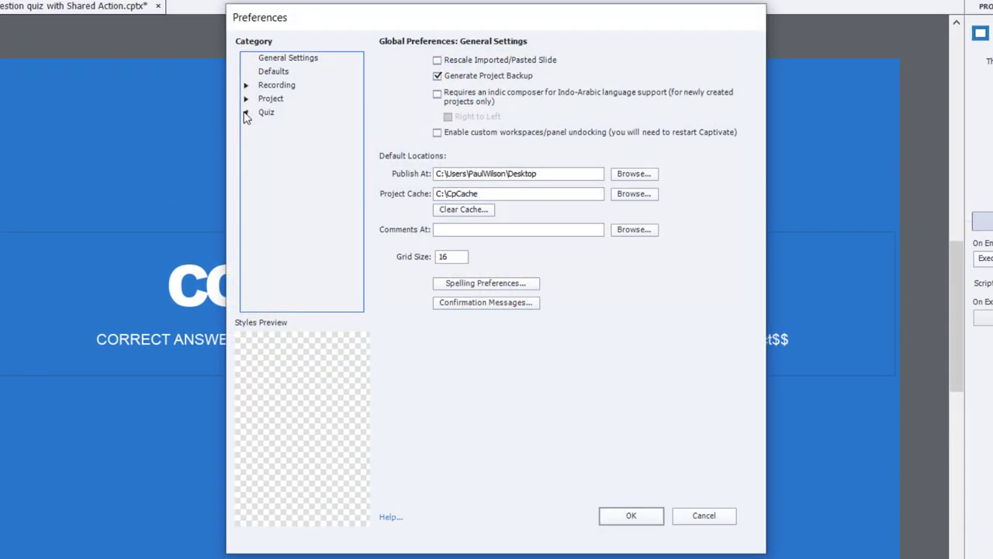
pyautogui.click(245, 113)
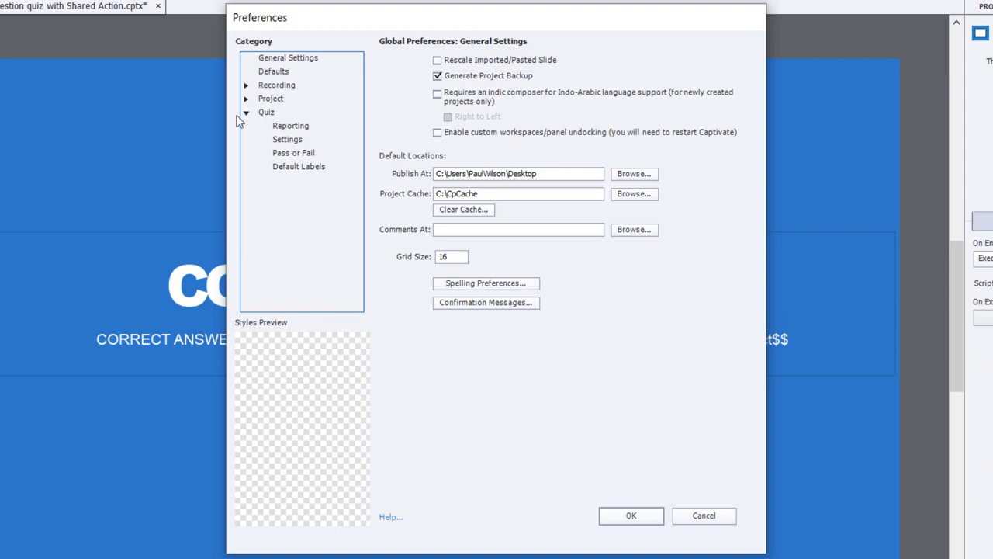
pyautogui.click(291, 127)
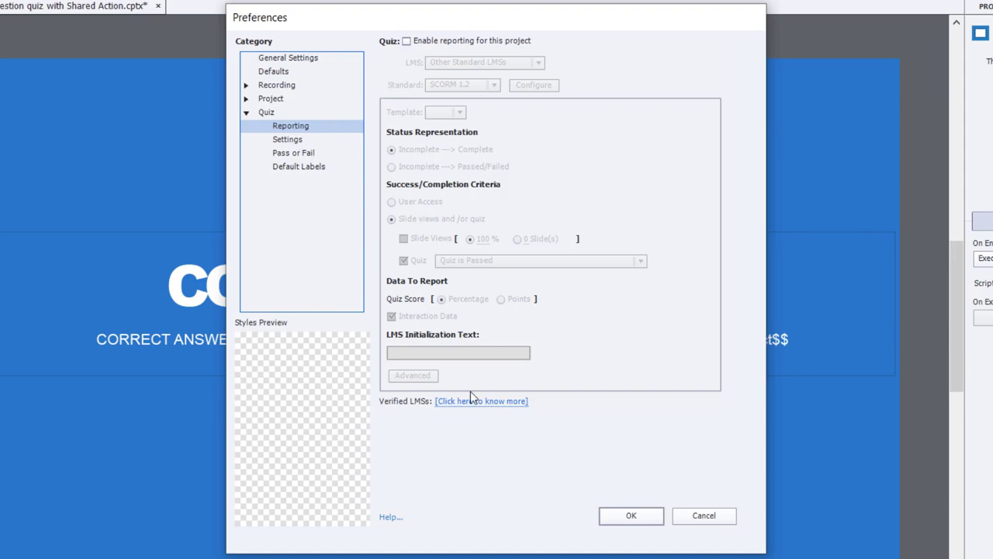
pyautogui.click(287, 141)
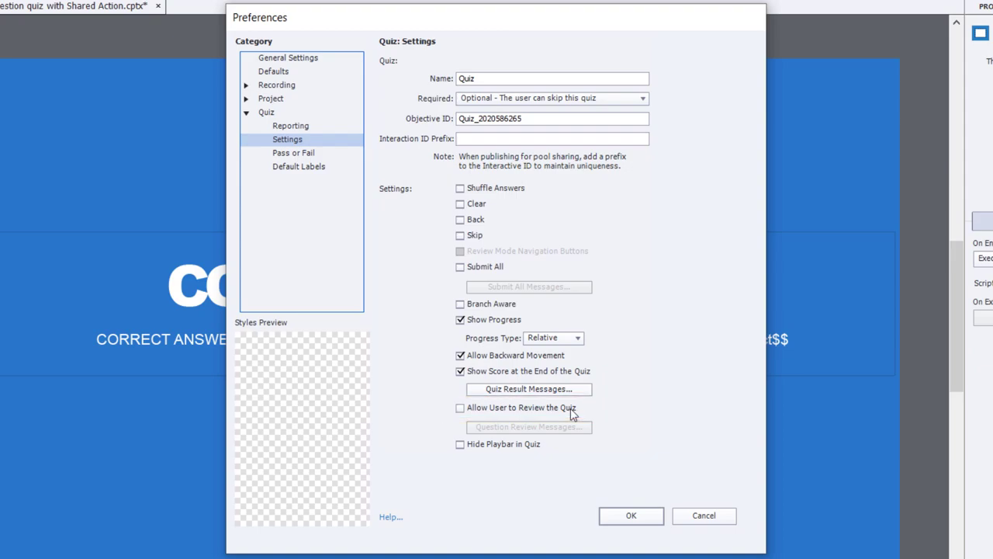
pyautogui.click(312, 152)
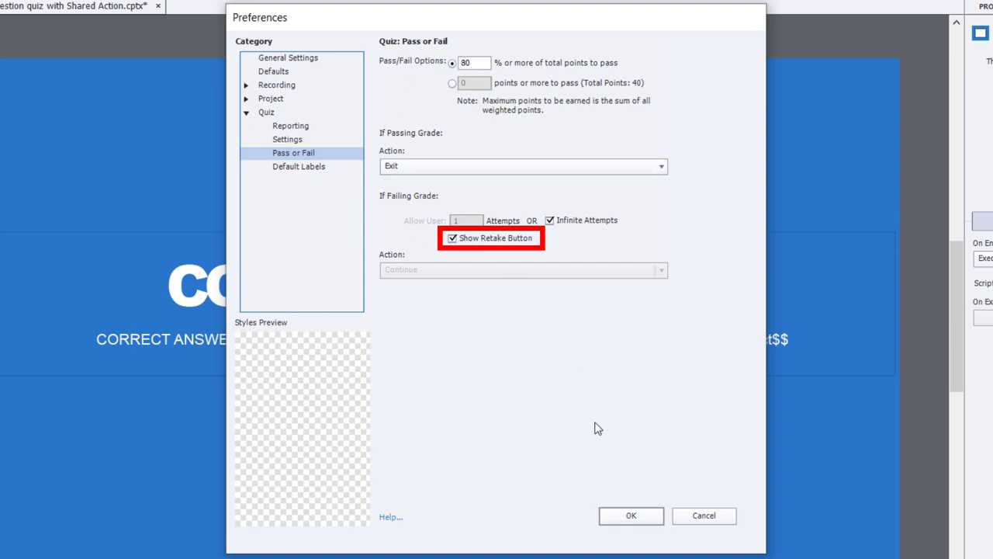
pyautogui.click(631, 518)
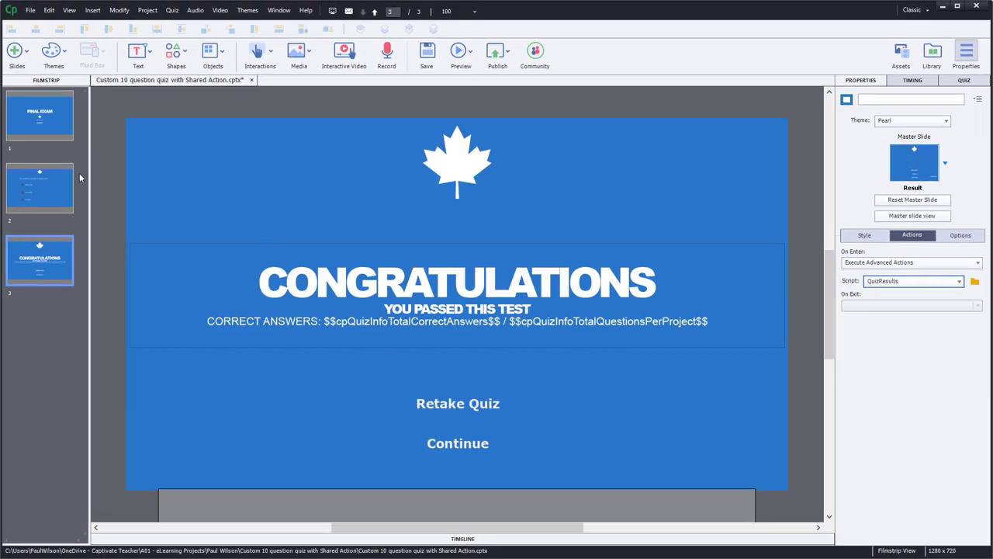
# - Preview the project as HTML5 in the browser
pyautogui.click(470, 52)
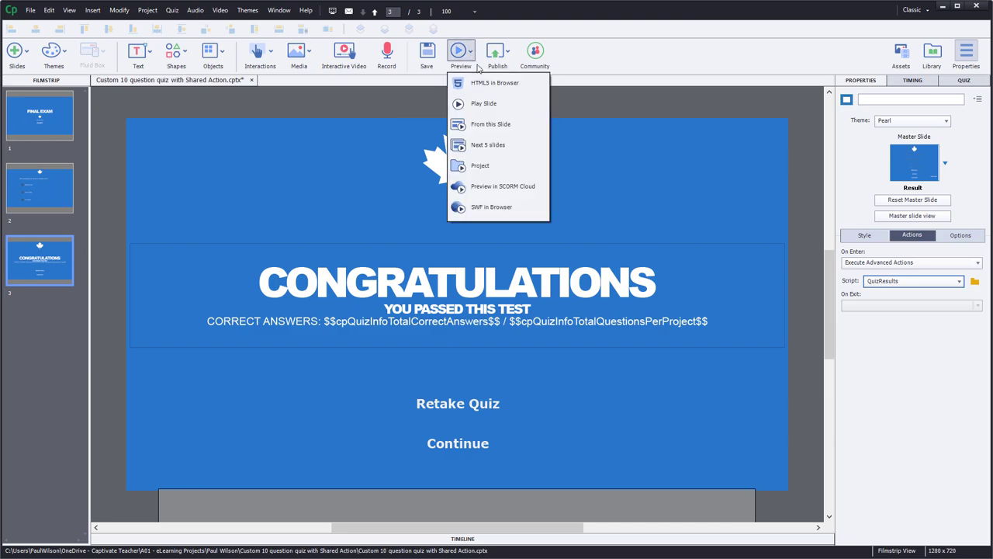
pyautogui.click(482, 83)
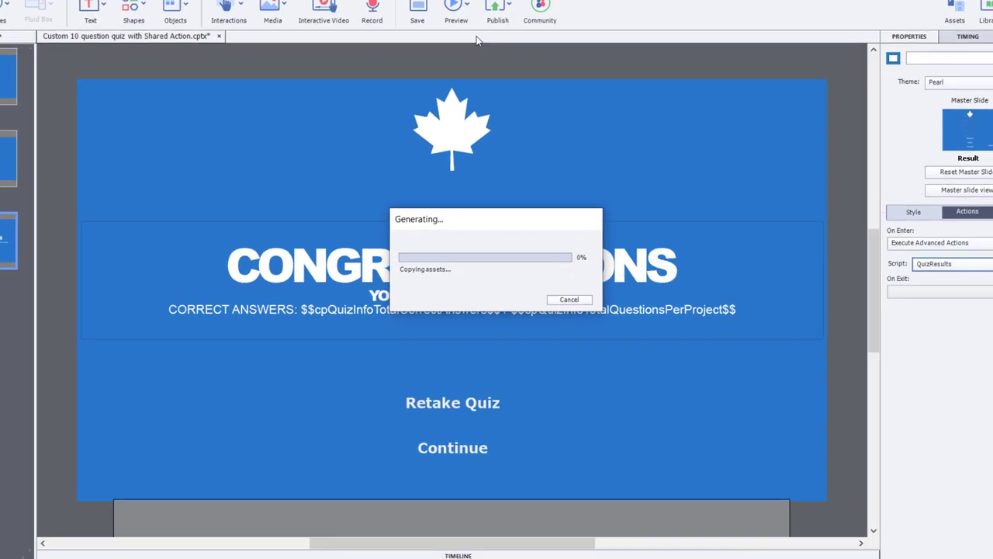
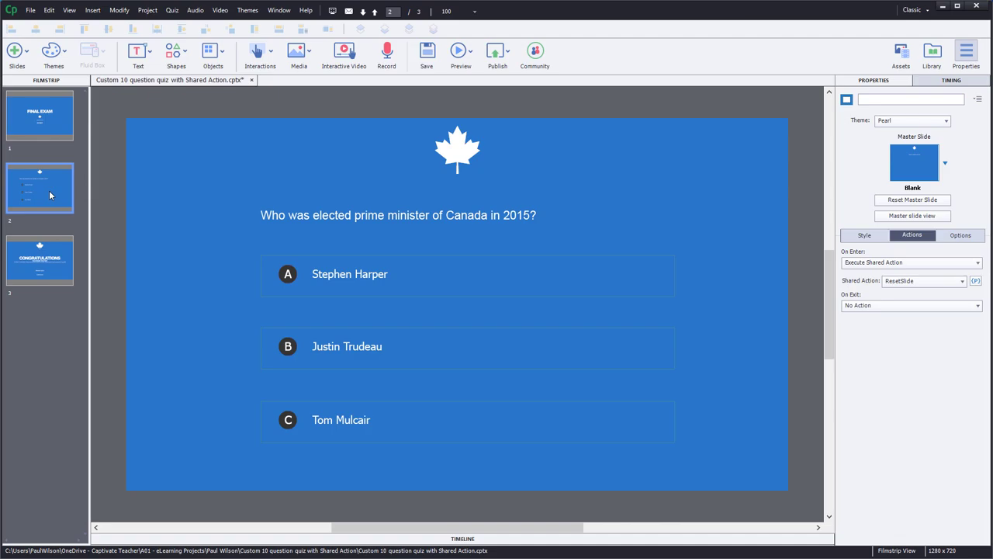
# - Duplicate the question slide, slide 2, four times to make further question slides
pyautogui.hotkey('ctrl', 'd')
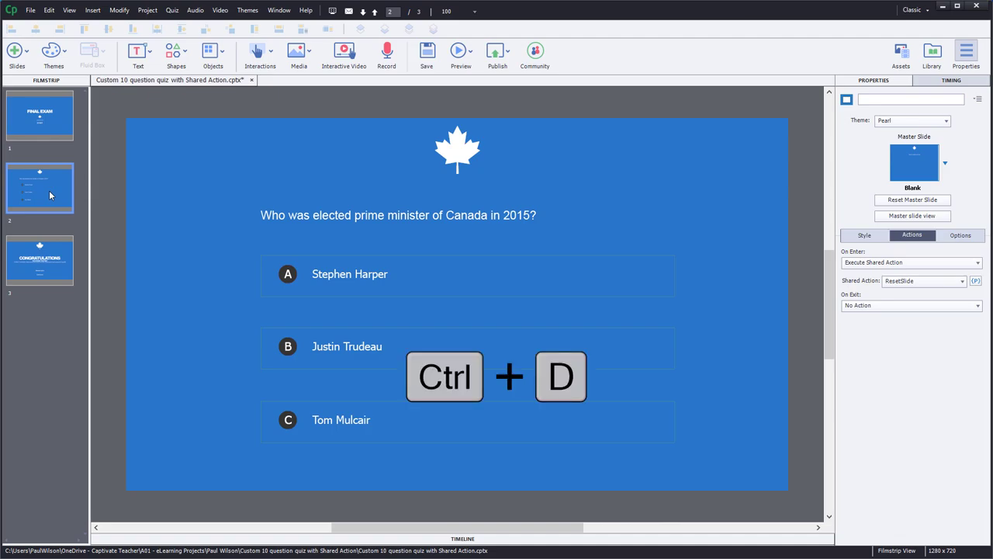
pyautogui.hotkey('ctrl', 'd')
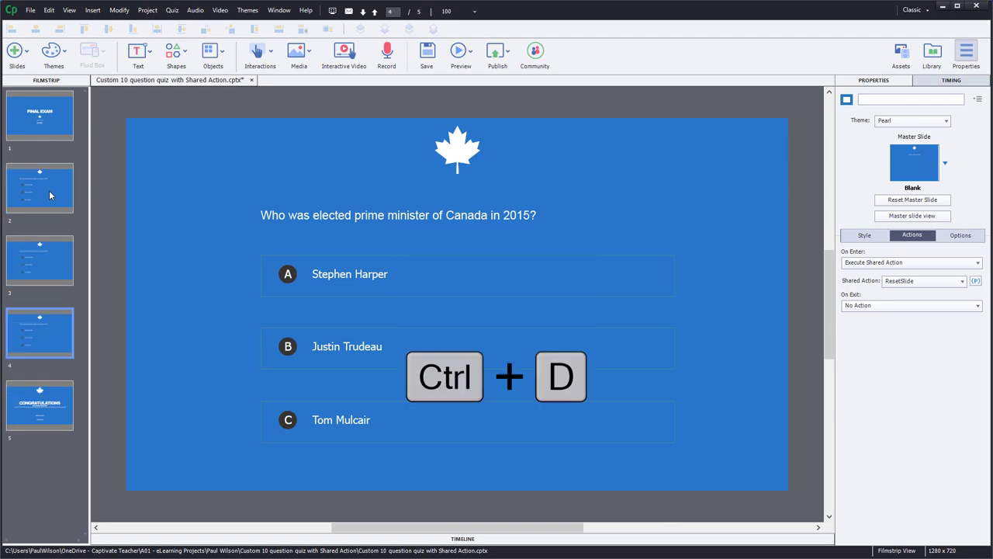
pyautogui.hotkey('ctrl', 'd')
pyautogui.hotkey('ctrl', 'd')
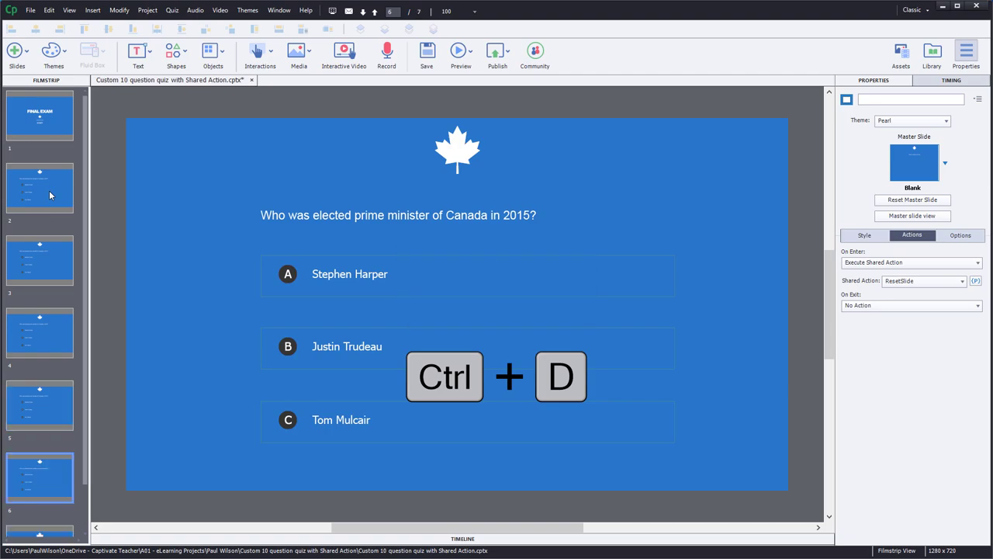
# - Replace the question text on slide 3 with "Which country is the second largest country in the world?"
pyautogui.click(49, 259)
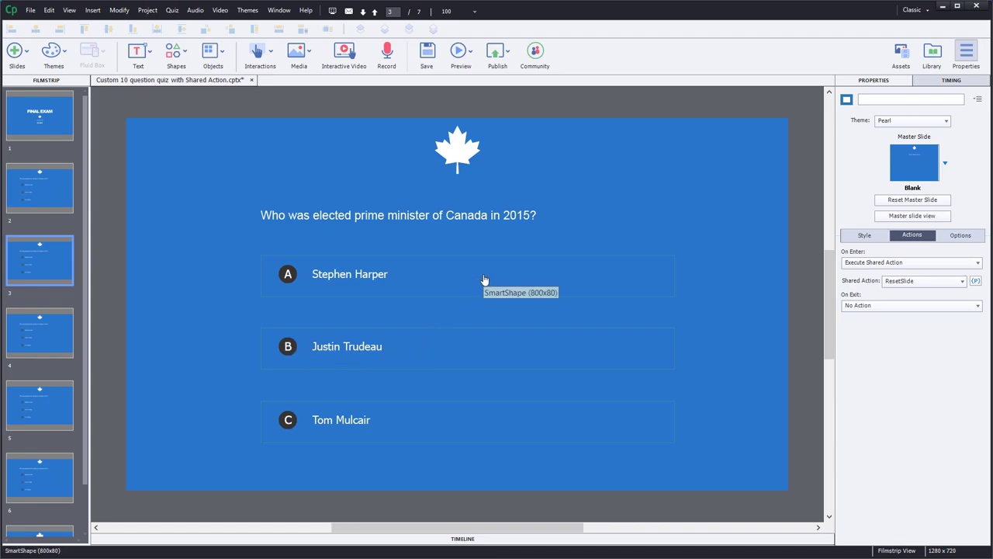
pyautogui.click(436, 217)
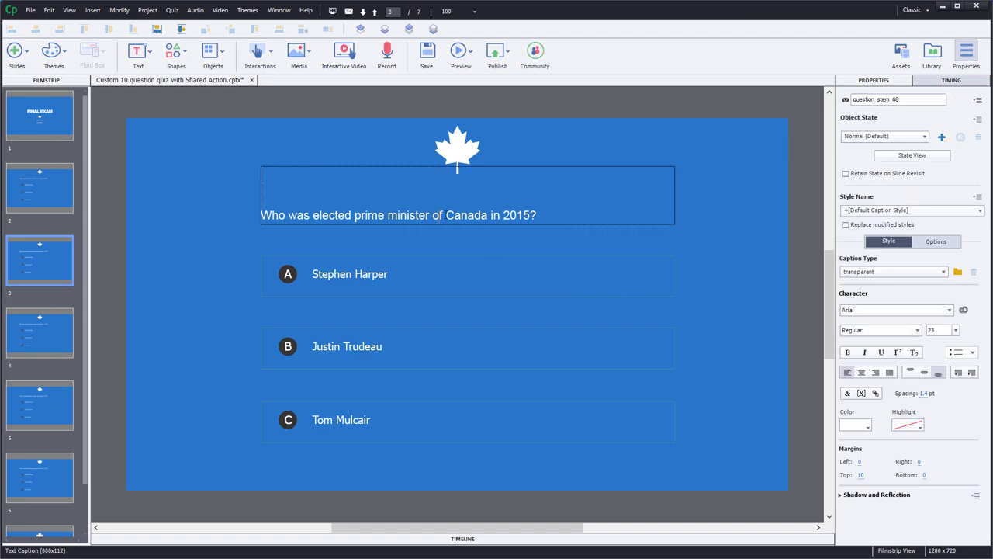
pyautogui.moveTo(547, 214); pyautogui.dragTo(177, 234)
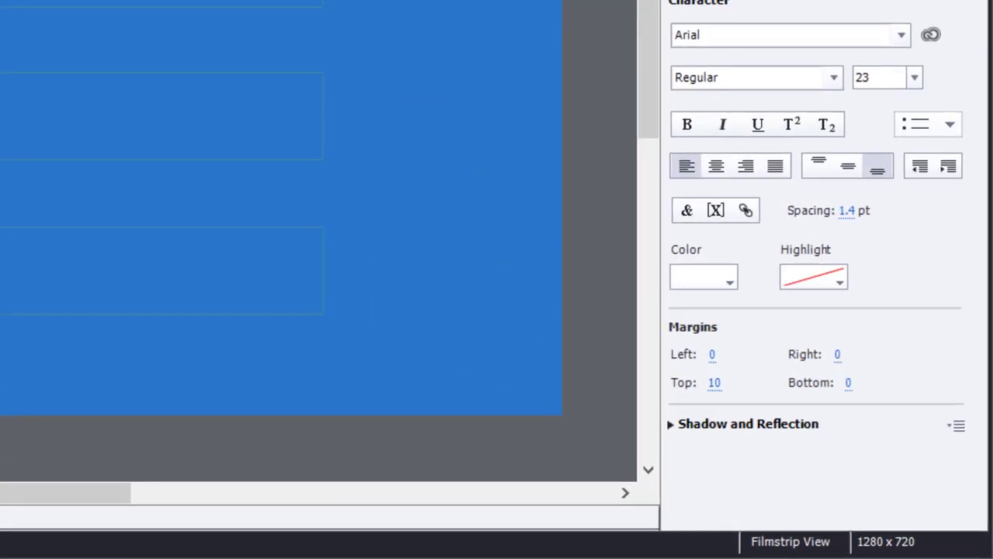
# - Turn off Include in Quiz for answer B on slide 3 and include answer C in the quiz with 10 points
pyautogui.click(353, 347)
pyautogui.click(680, 438)
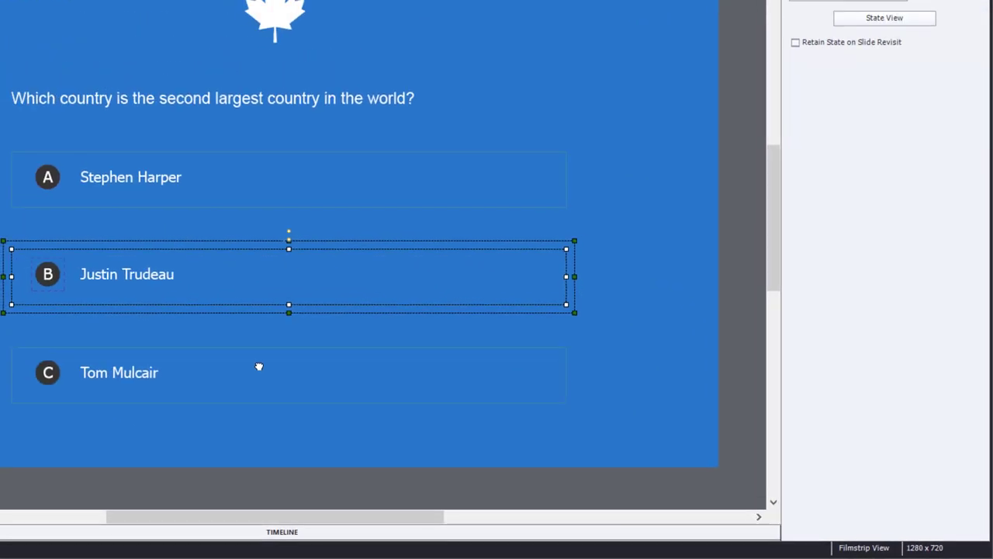
pyautogui.click(259, 366)
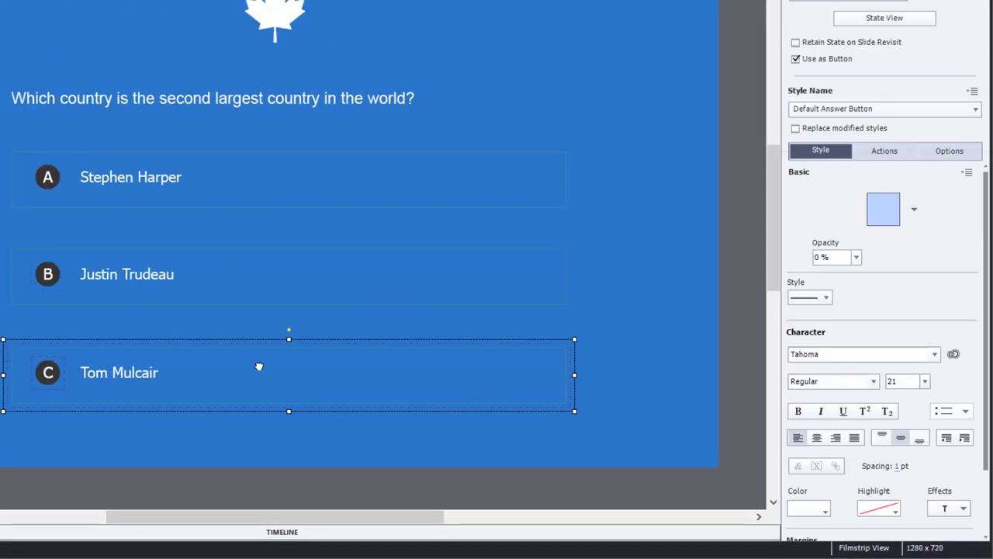
pyautogui.click(886, 154)
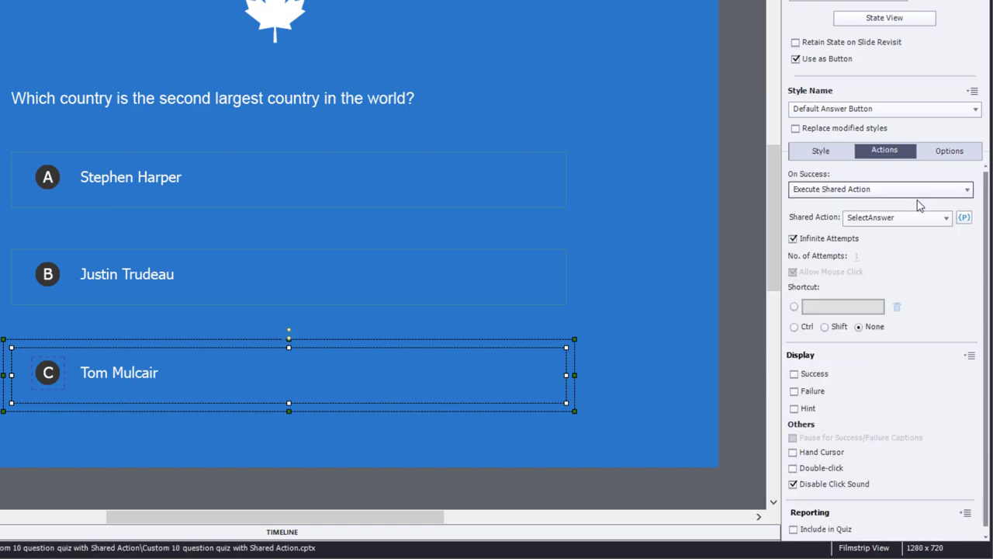
pyautogui.click(827, 531)
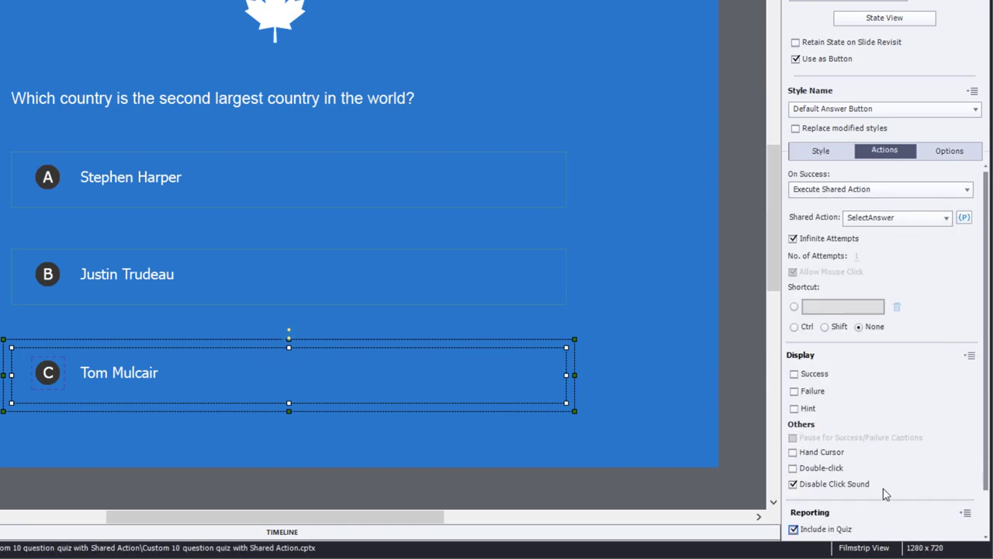
pyautogui.scroll(-1, 884, 494)
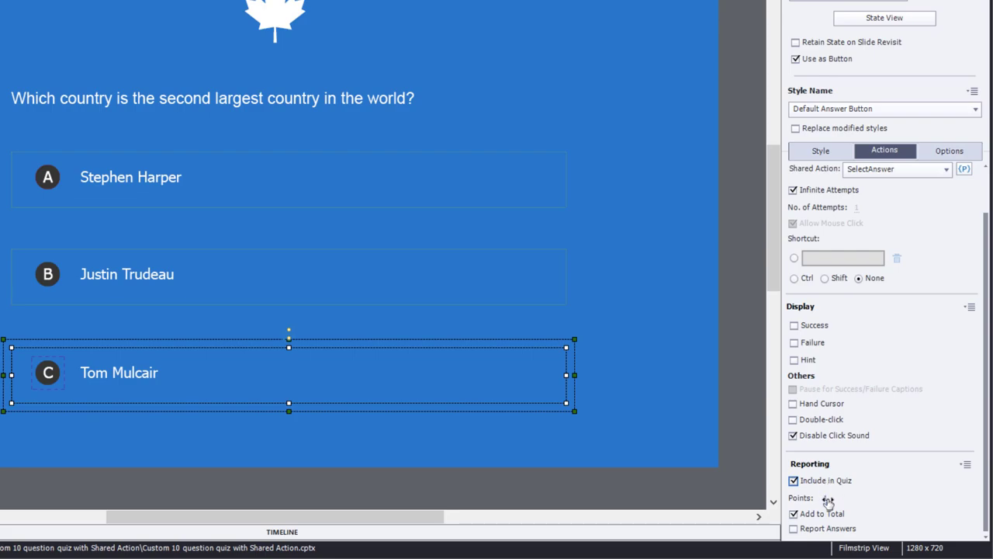
pyautogui.click(832, 497)
pyautogui.write('10')
pyautogui.press('Return')
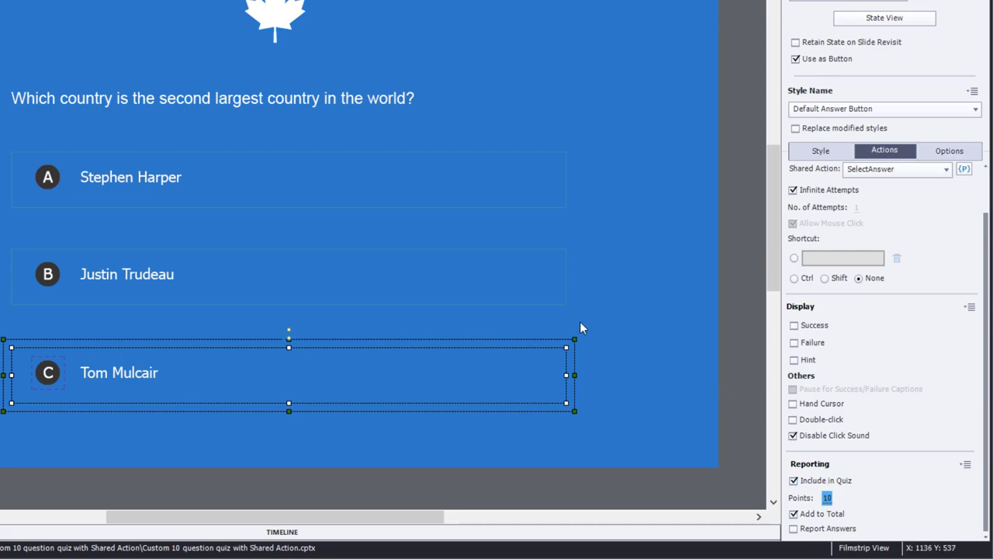
# - Replace the answer texts on slide 3 with Canada for C, Russia for B and United States for A
pyautogui.doubleClick(142, 375)
pyautogui.moveTo(176, 372); pyautogui.dragTo(23, 365)
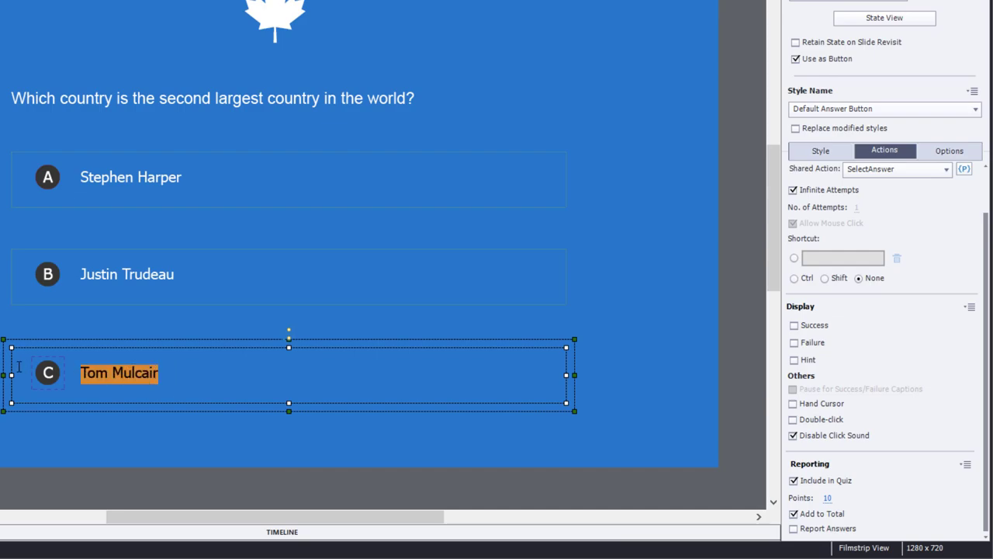
pyautogui.write('Canada')
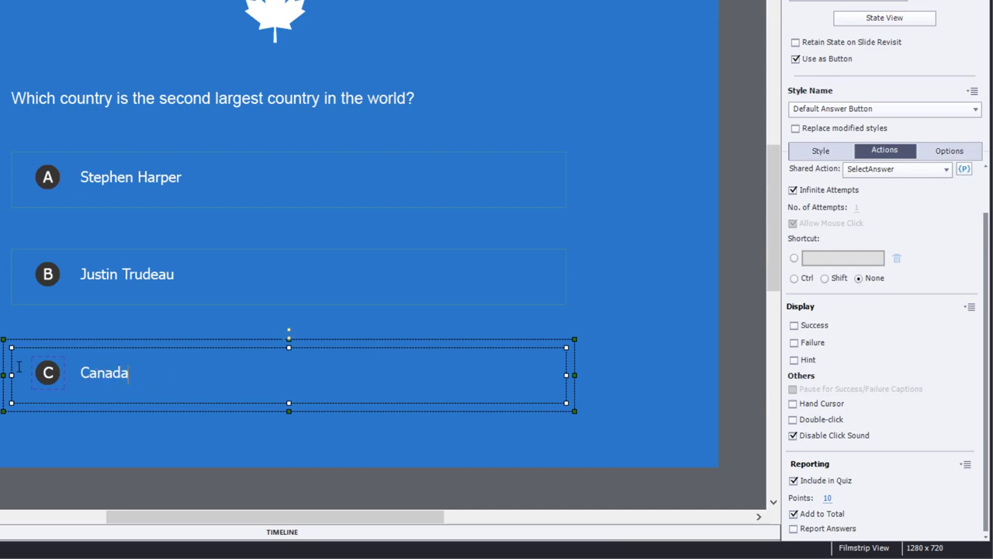
pyautogui.doubleClick(187, 273)
pyautogui.moveTo(188, 271); pyautogui.dragTo(15, 264)
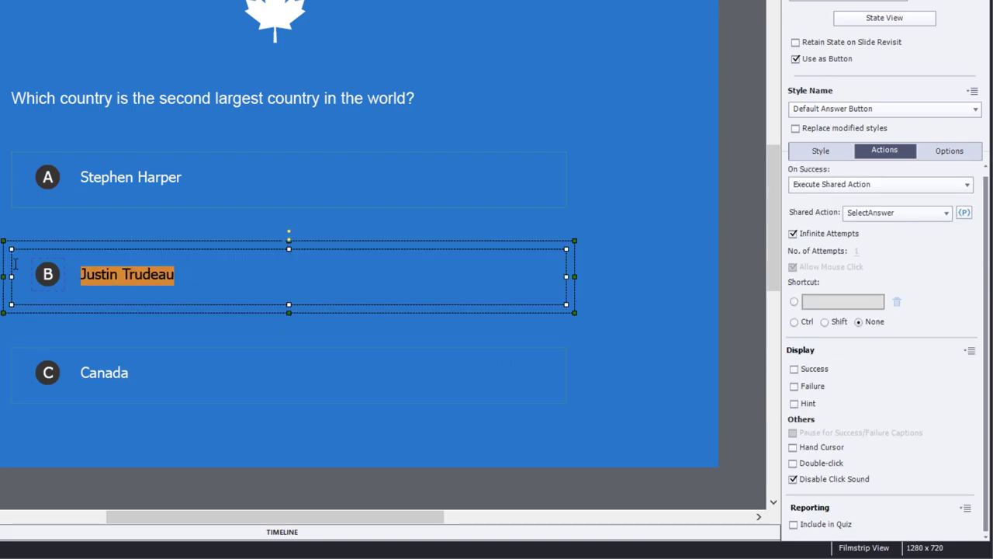
pyautogui.write('Russia')
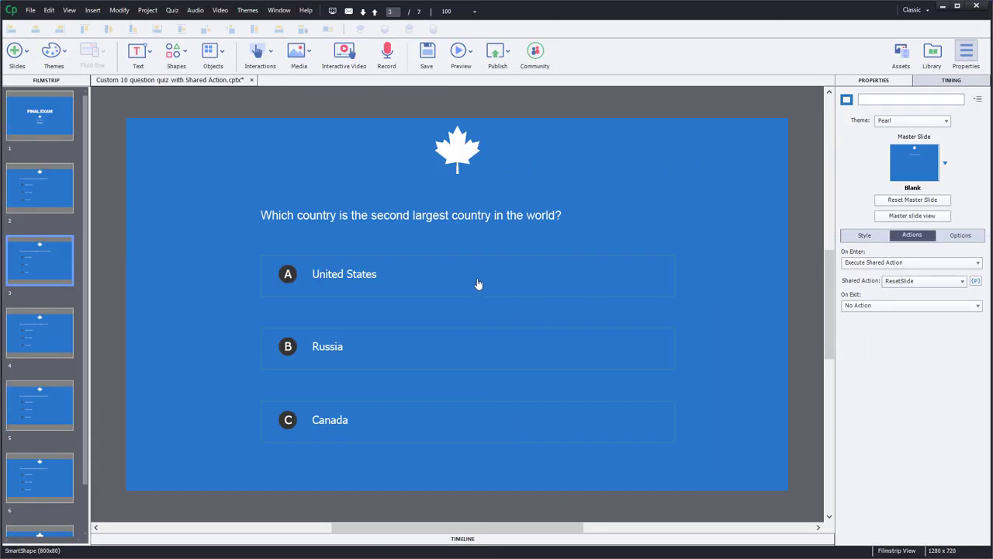
# - Set the SelectAnswer correct-or-incorrect state parameter of the Russia answer button on slide 3 to Incorrect and save it
pyautogui.click(381, 274)
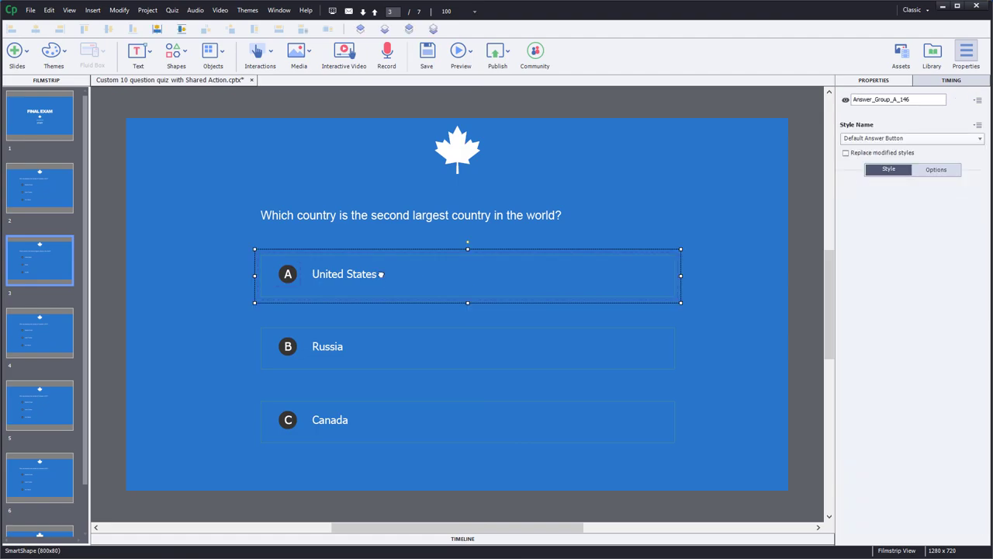
pyautogui.click(381, 274)
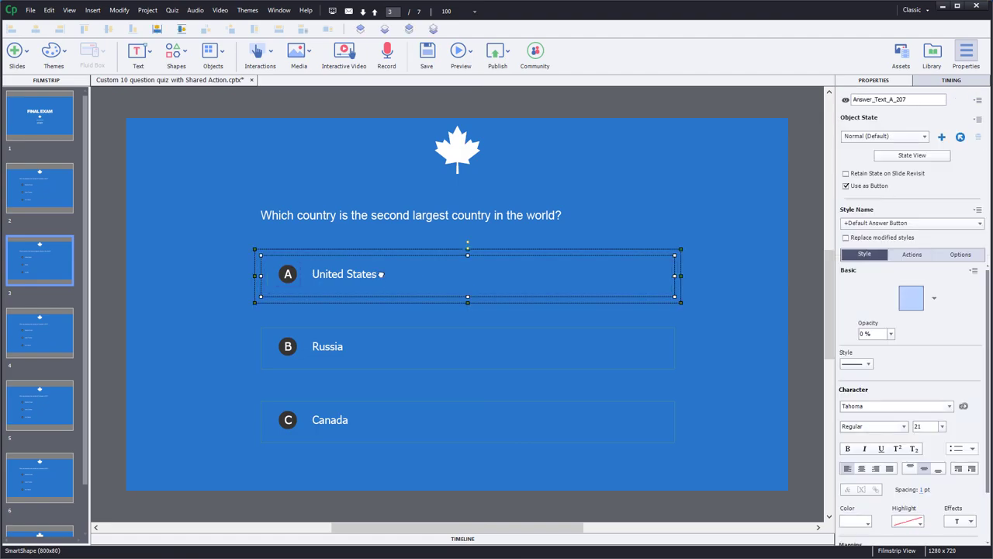
pyautogui.click(411, 343)
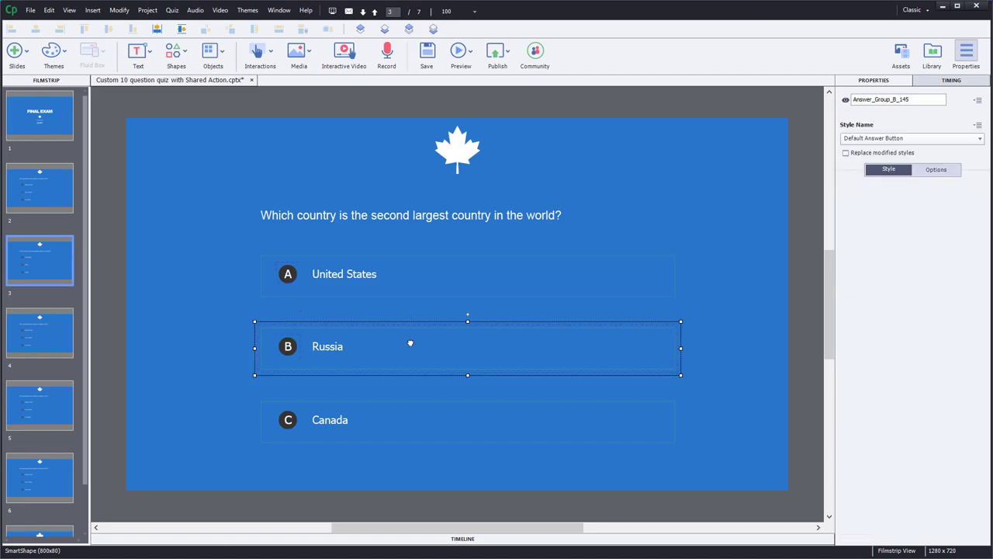
pyautogui.click(412, 348)
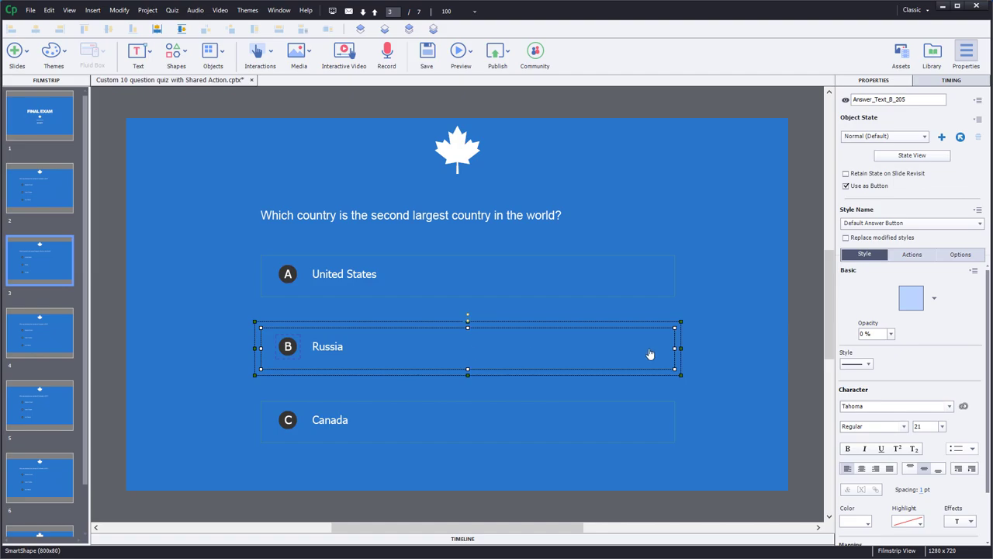
pyautogui.click(915, 257)
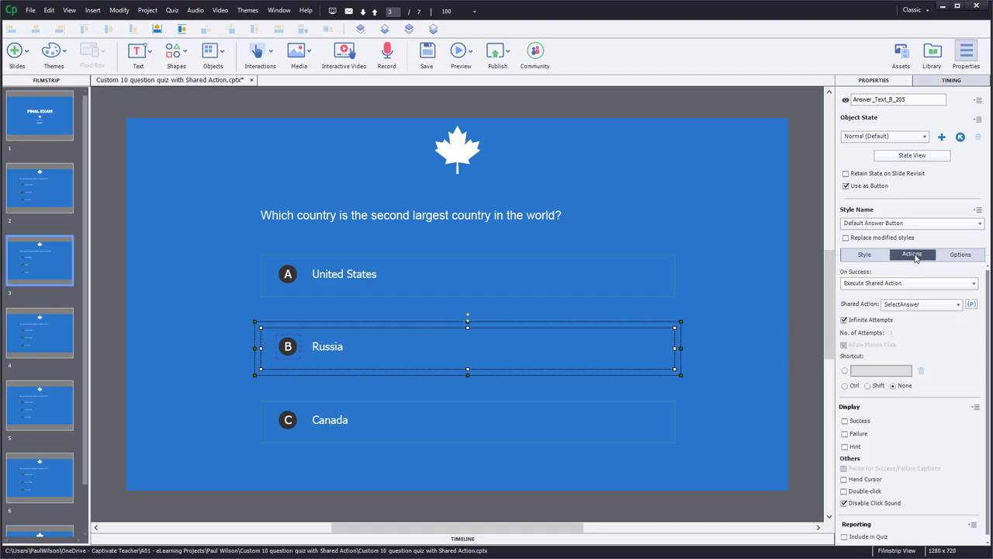
pyautogui.click(971, 304)
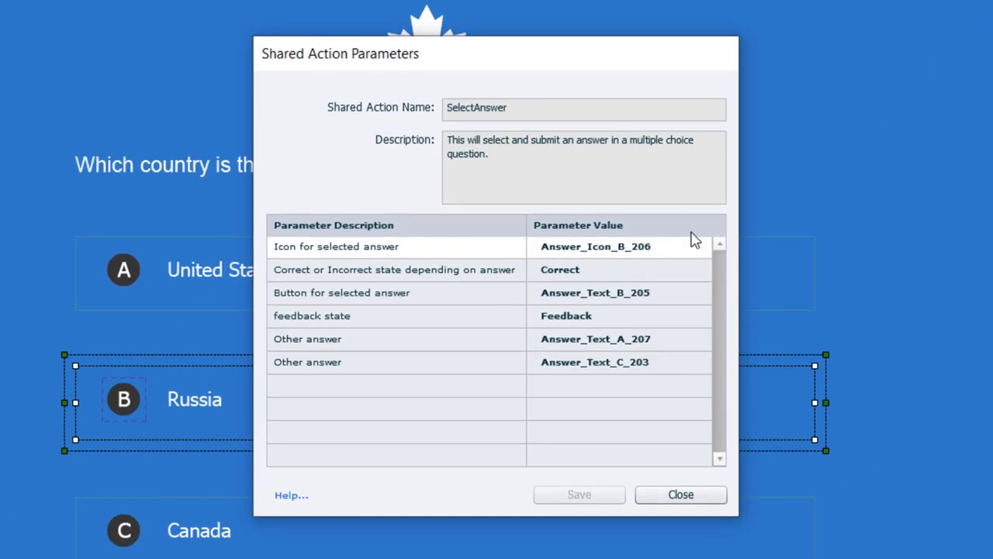
pyautogui.click(571, 271)
pyautogui.click(587, 277)
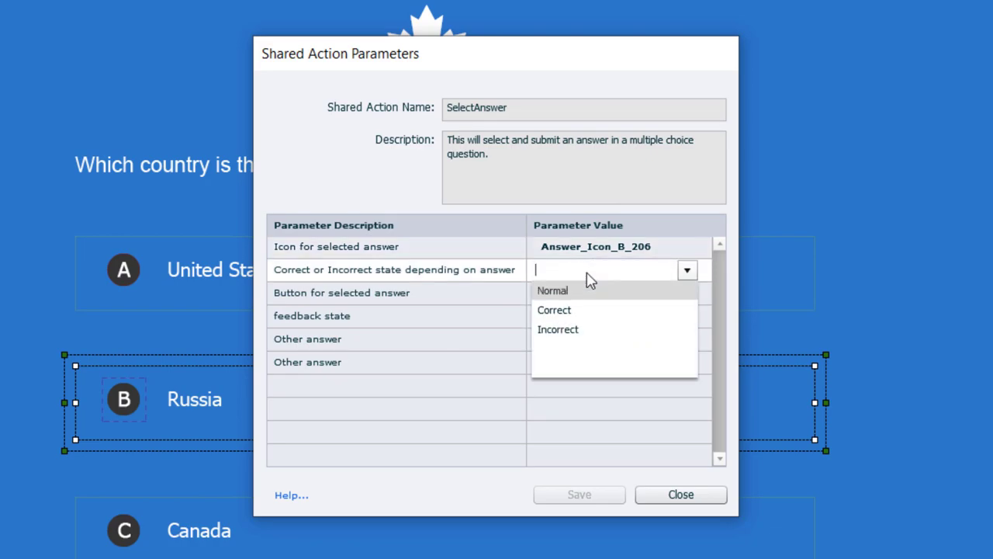
pyautogui.click(592, 334)
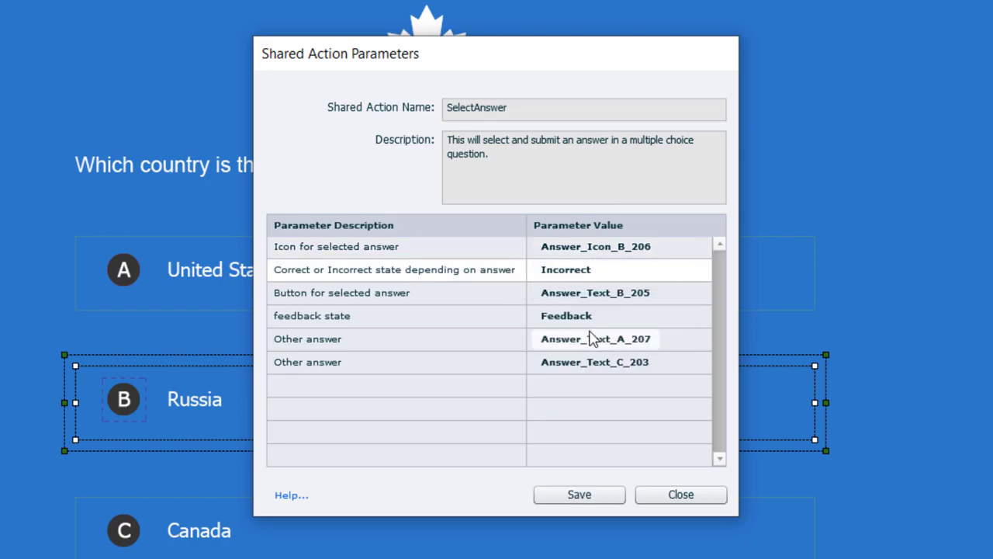
pyautogui.click(580, 496)
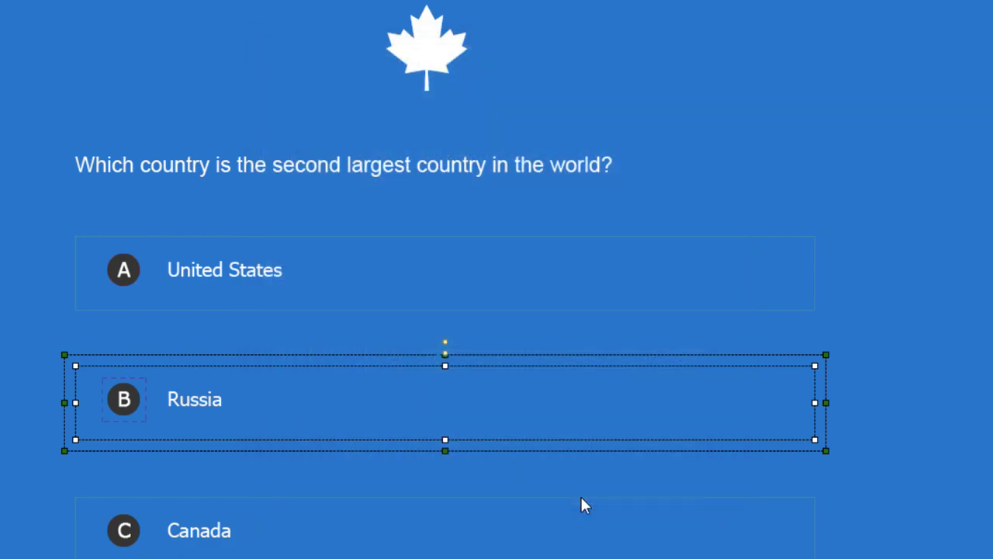
# - Set the SelectAnswer correct-or-incorrect state parameter of the Canada answer button on slide 3 to Correct and save it
pyautogui.click(393, 532)
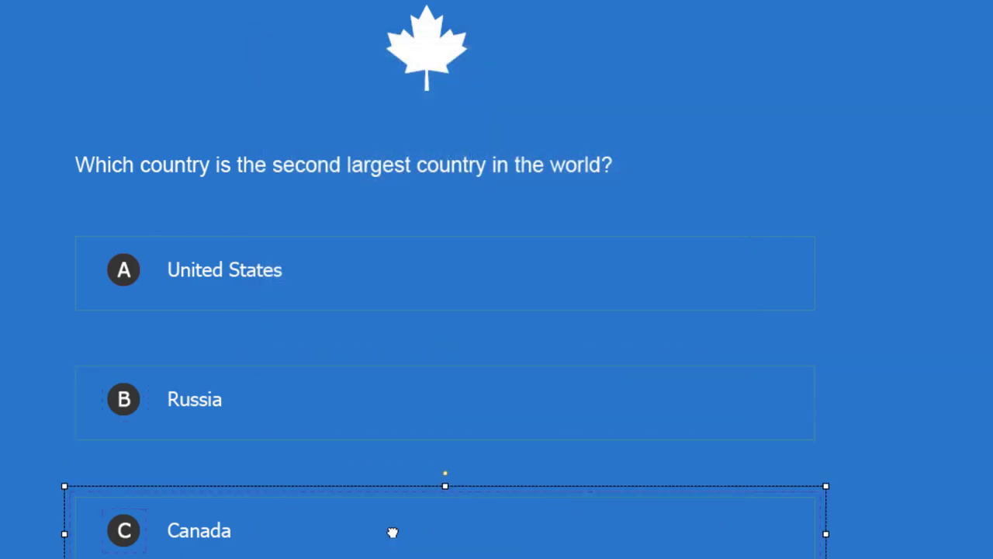
pyautogui.click(854, 236)
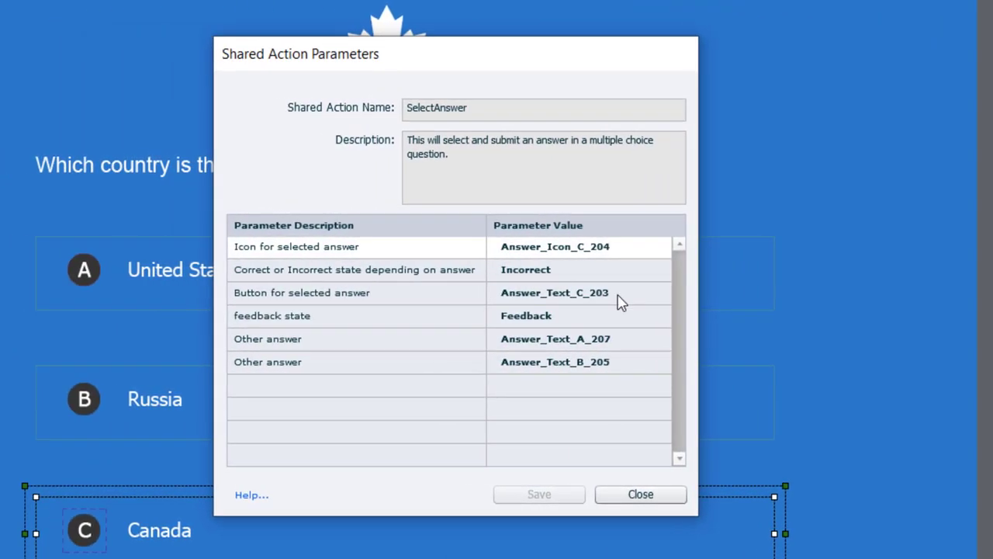
pyautogui.click(586, 272)
pyautogui.click(586, 272)
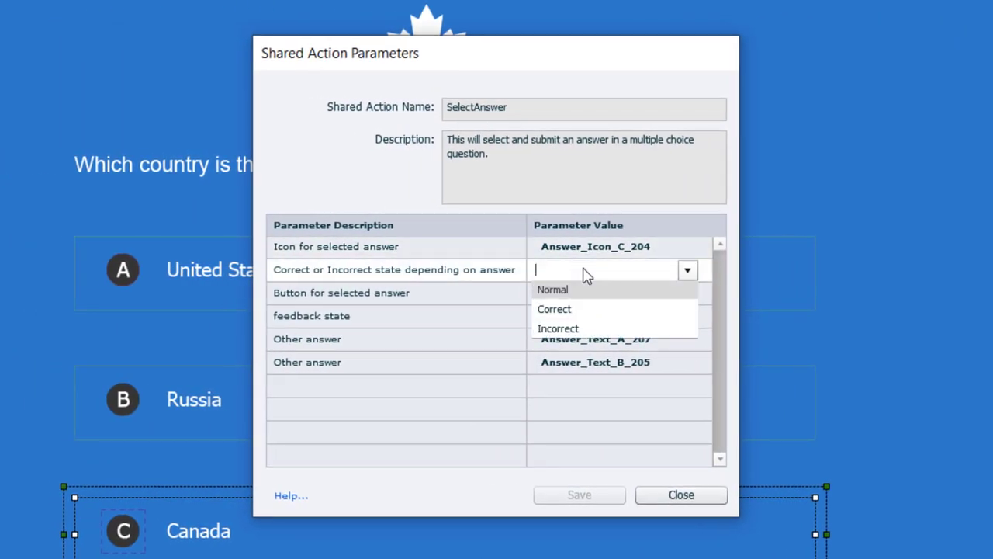
pyautogui.click(572, 316)
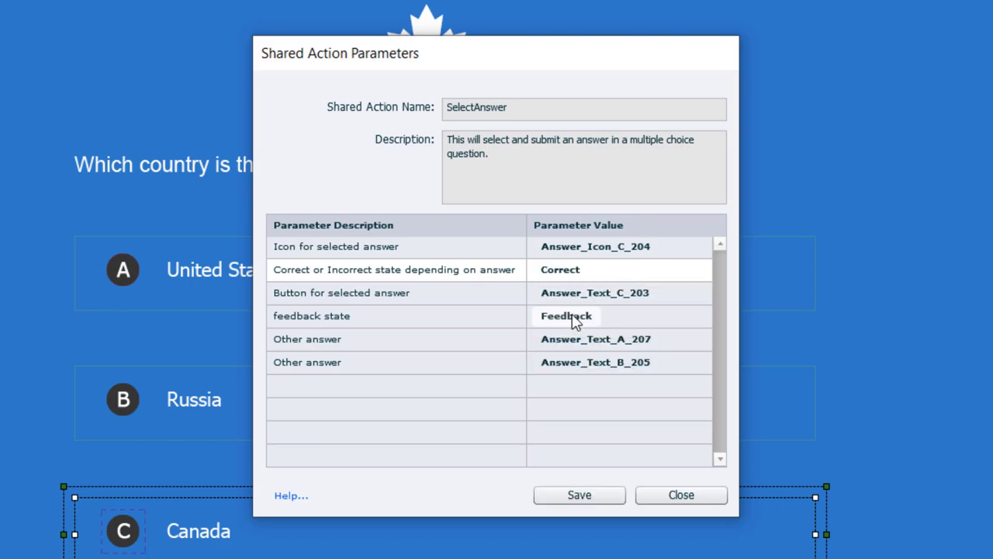
pyautogui.click(589, 503)
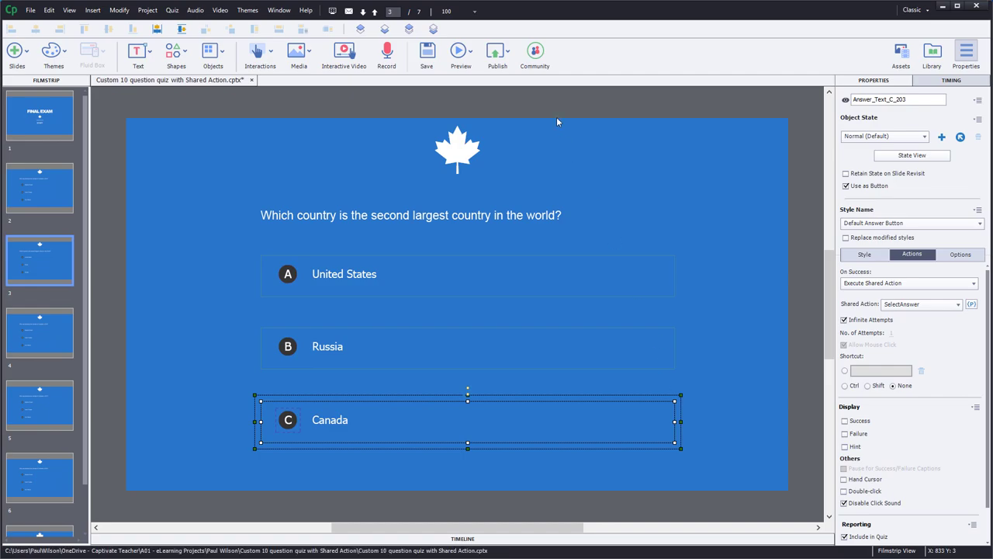
# - Preview the quiz as HTML5 in the browser, choosing answer B for the prime minister questions and Canada for the second largest country
pyautogui.click(466, 53)
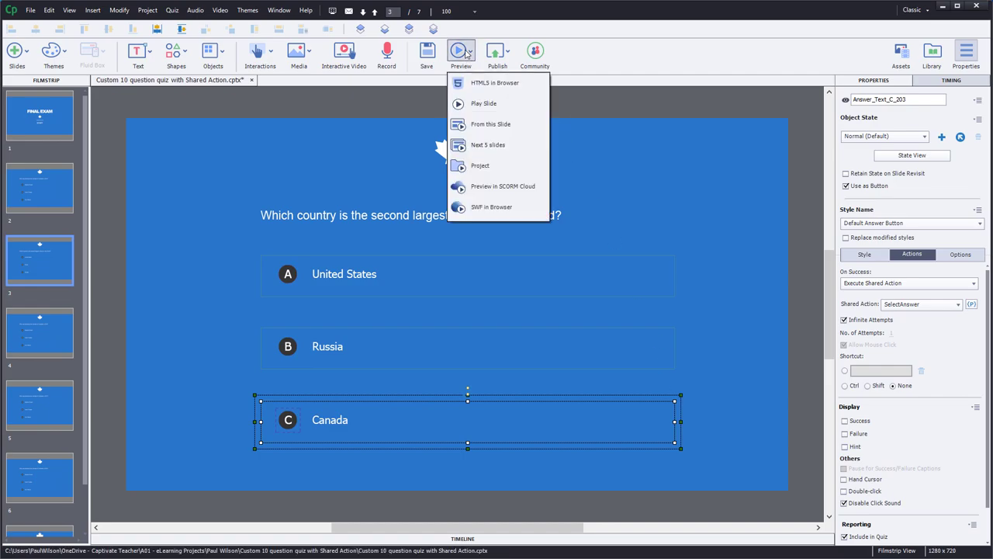
pyautogui.click(469, 81)
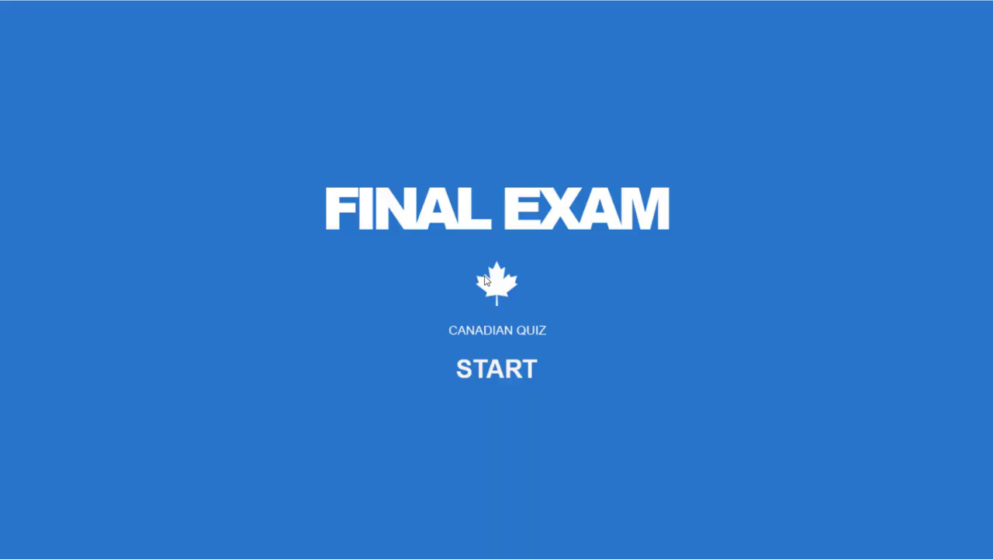
pyautogui.click(512, 378)
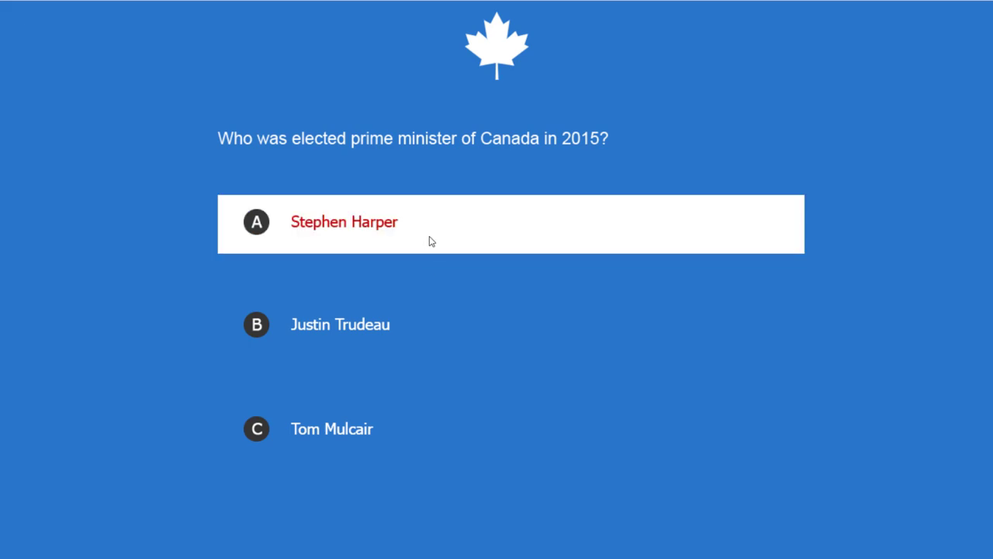
pyautogui.click(426, 326)
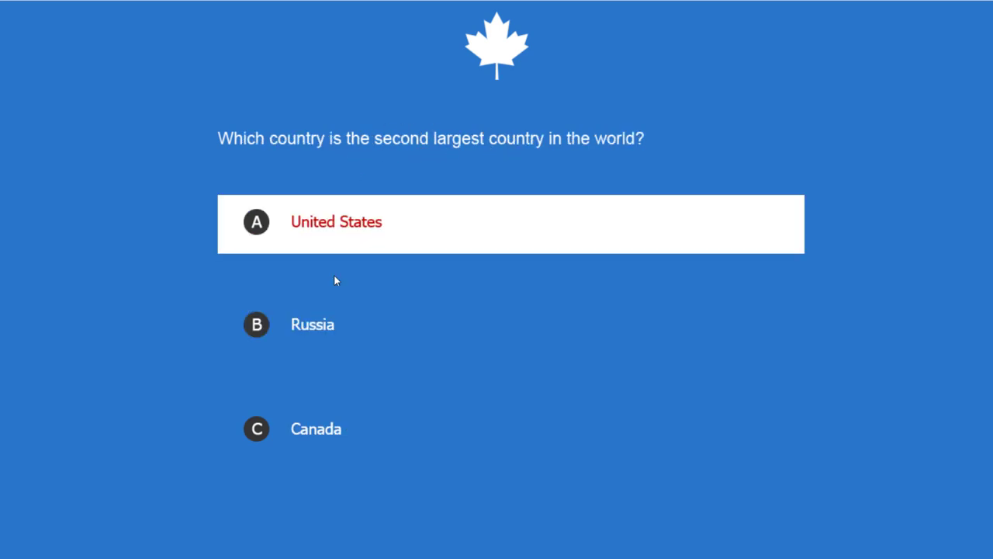
pyautogui.click(338, 435)
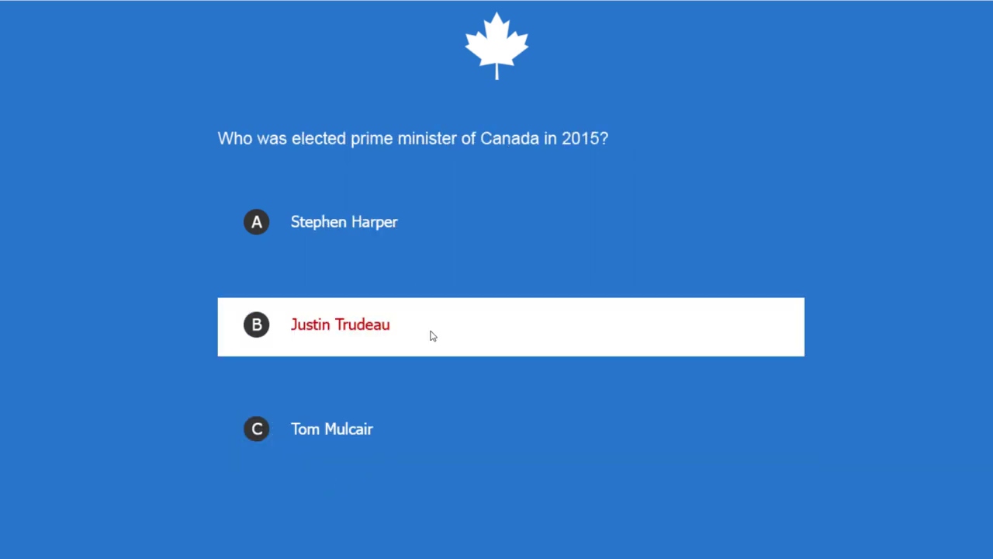
pyautogui.click(445, 338)
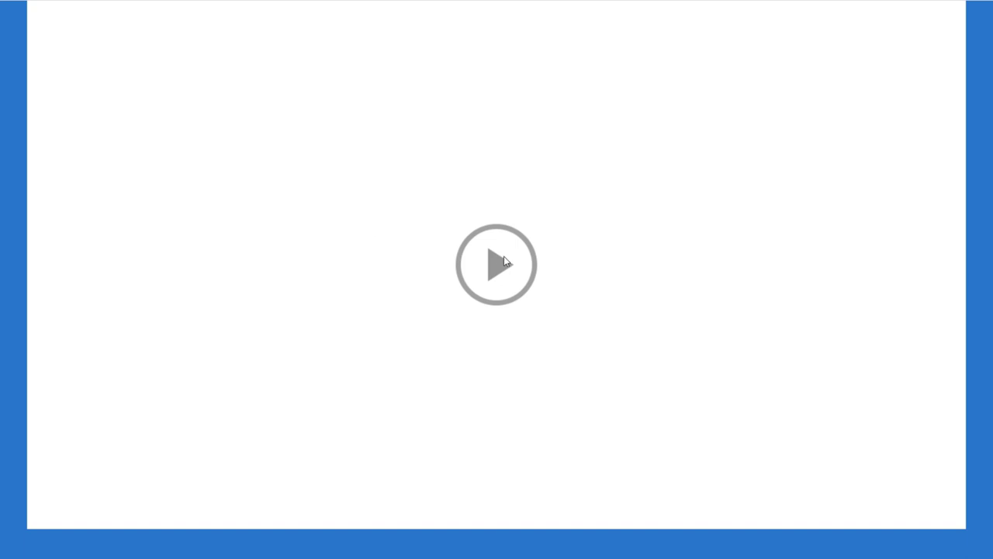
# - Run the quiz preview again from the start, giving wrong answers to all questions, including United States for the second largest country
pyautogui.click(504, 256)
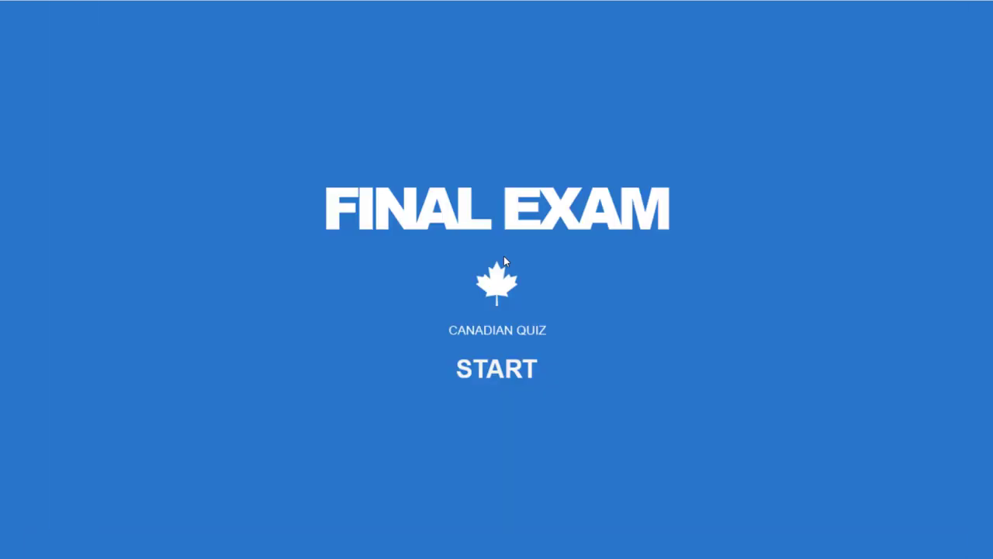
pyautogui.click(512, 371)
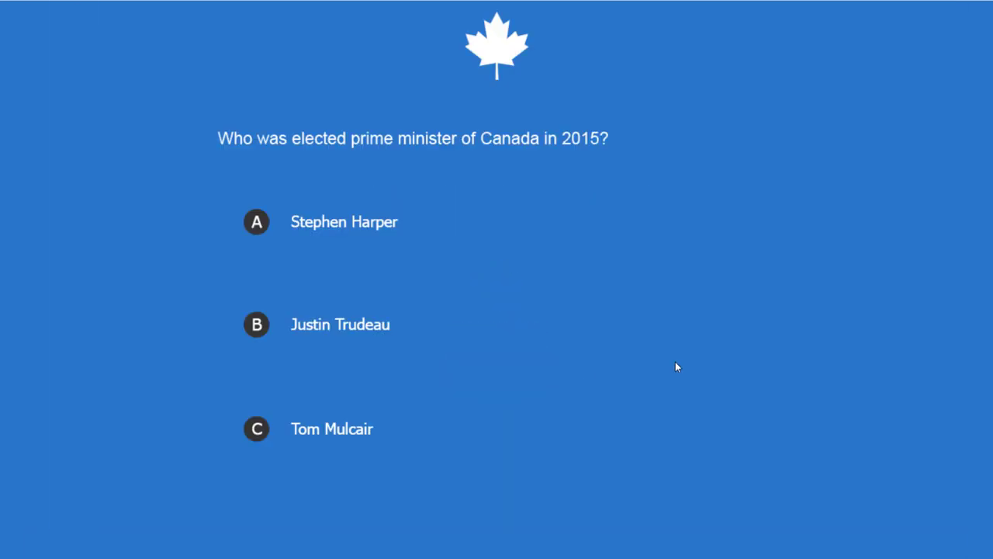
pyautogui.click(445, 233)
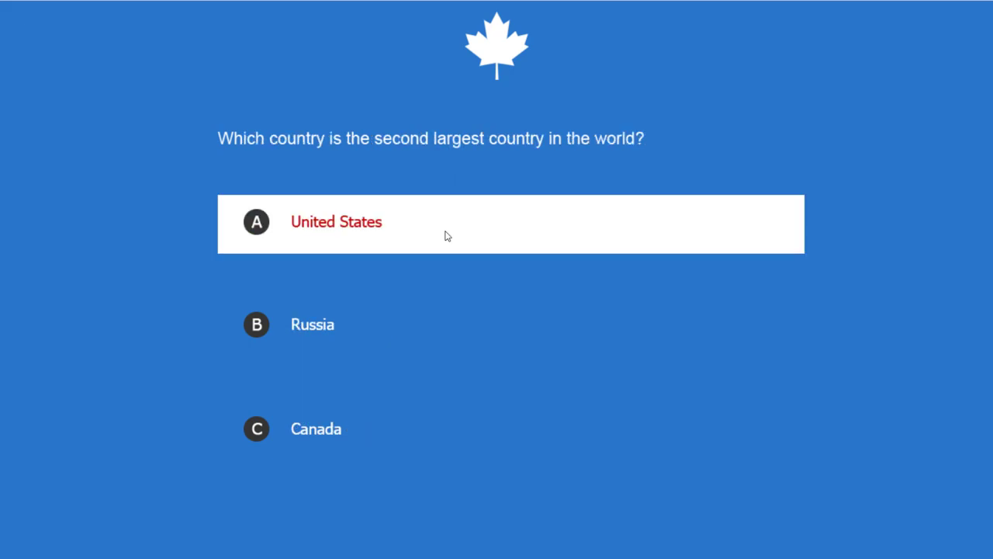
pyautogui.click(447, 234)
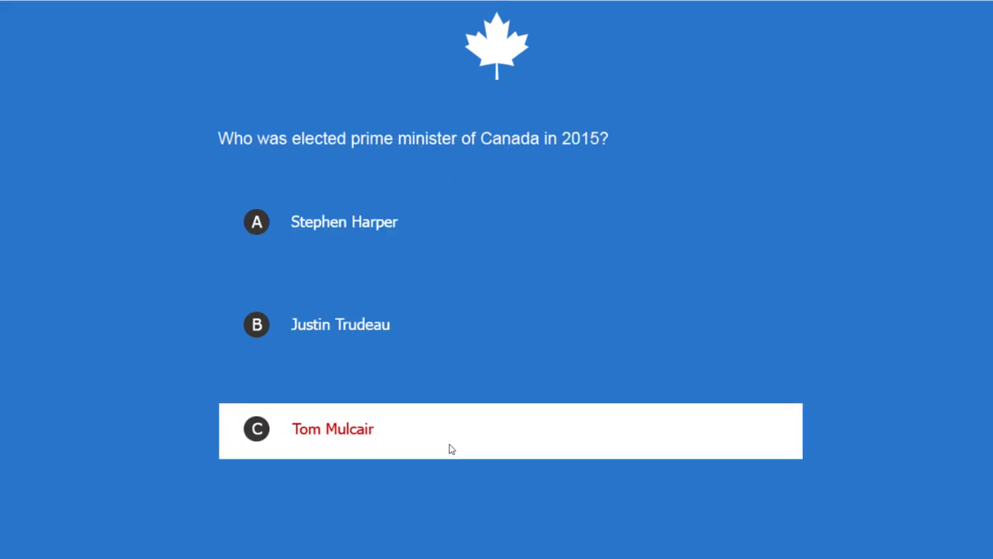
pyautogui.click(450, 448)
pyautogui.click(483, 245)
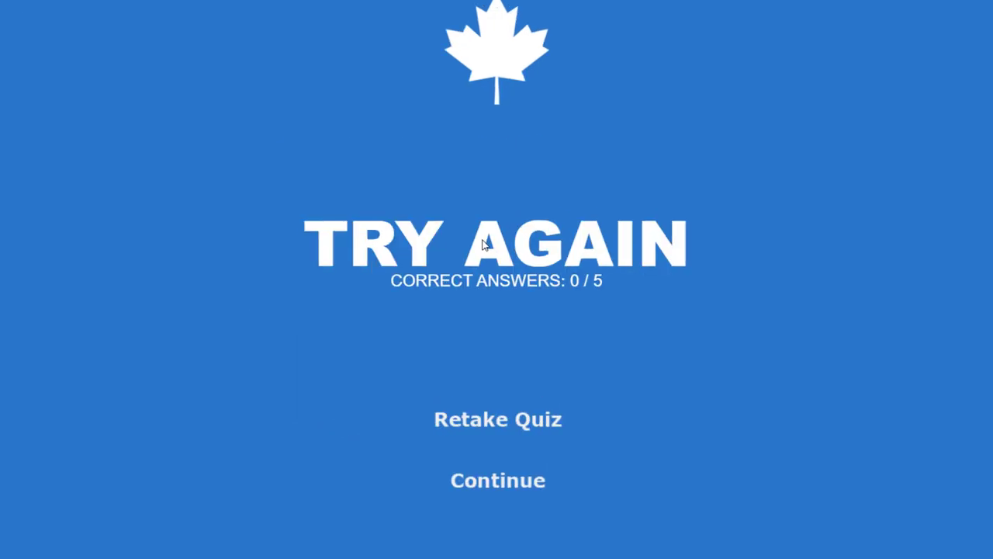
# - Retake the quiz from its results slide, choosing answer B for the first question and Canada for the second
pyautogui.click(512, 422)
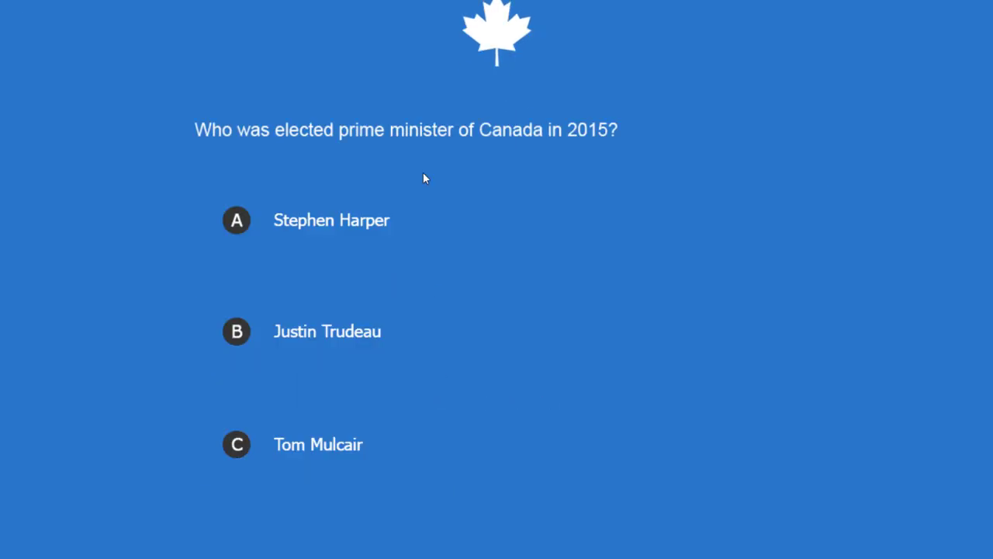
pyautogui.click(448, 342)
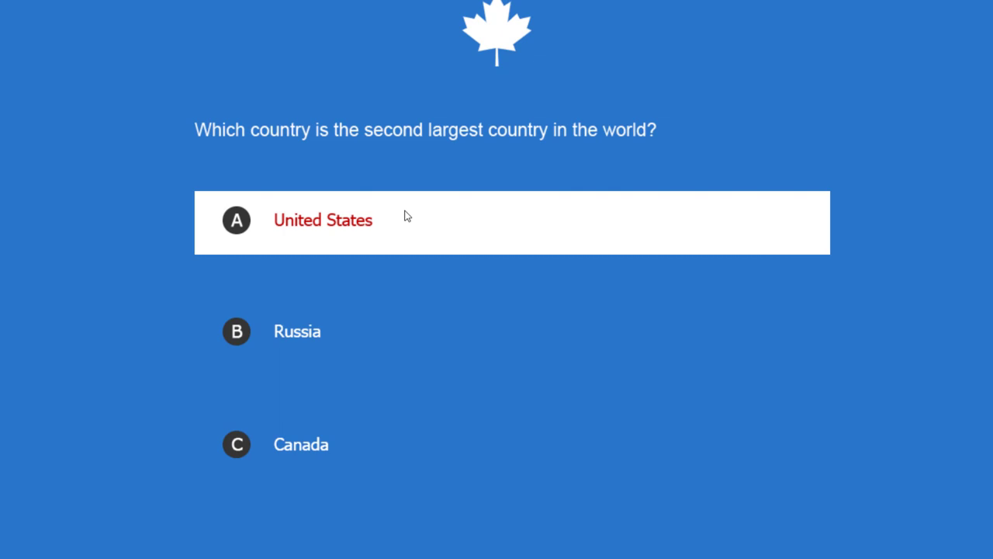
pyautogui.click(367, 442)
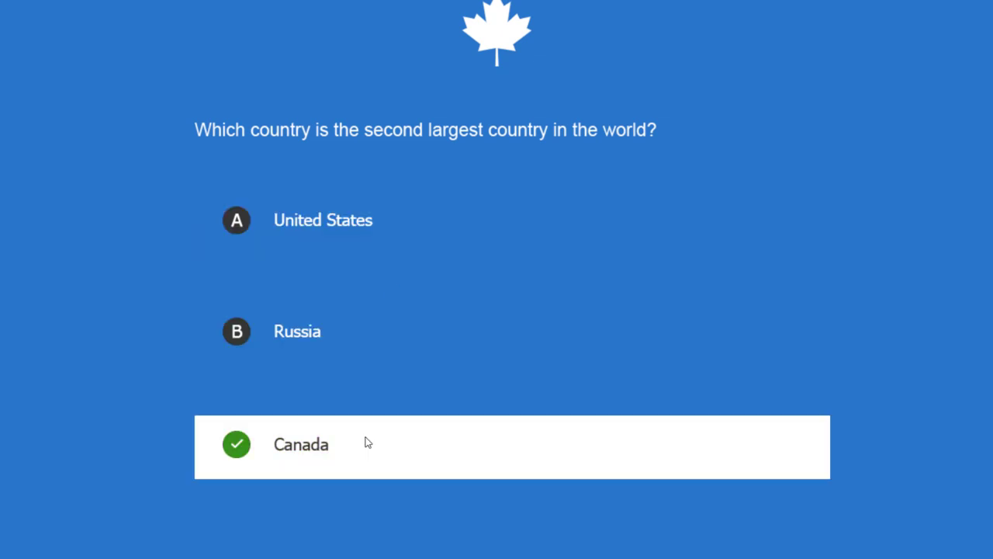